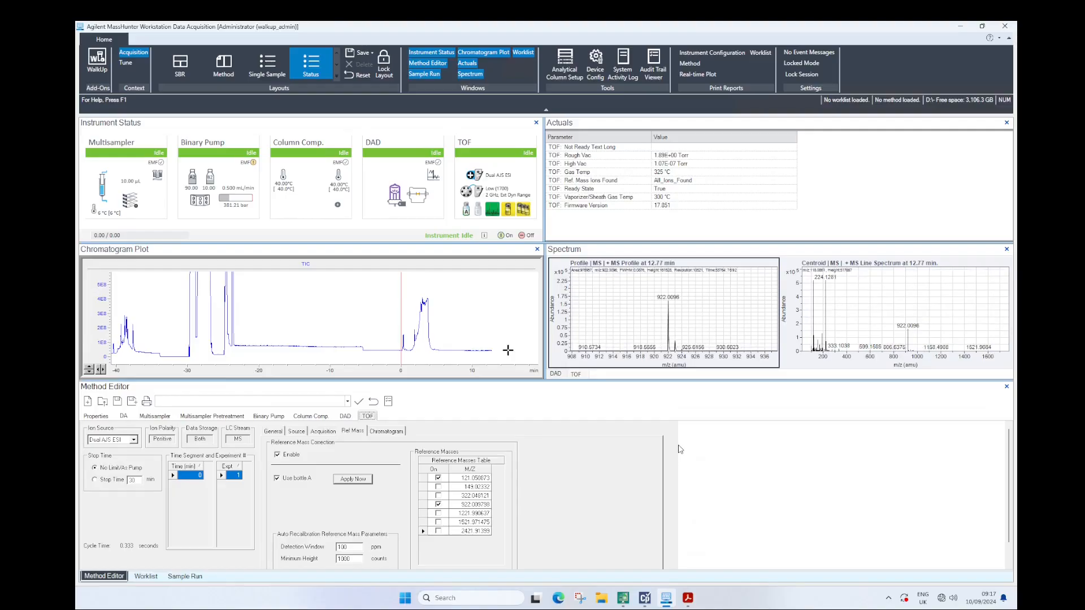
# Switch to the Tune context and show the main profile spectrum over the full mass range with autoscaled abundance
pyautogui.moveTo(470, 210)
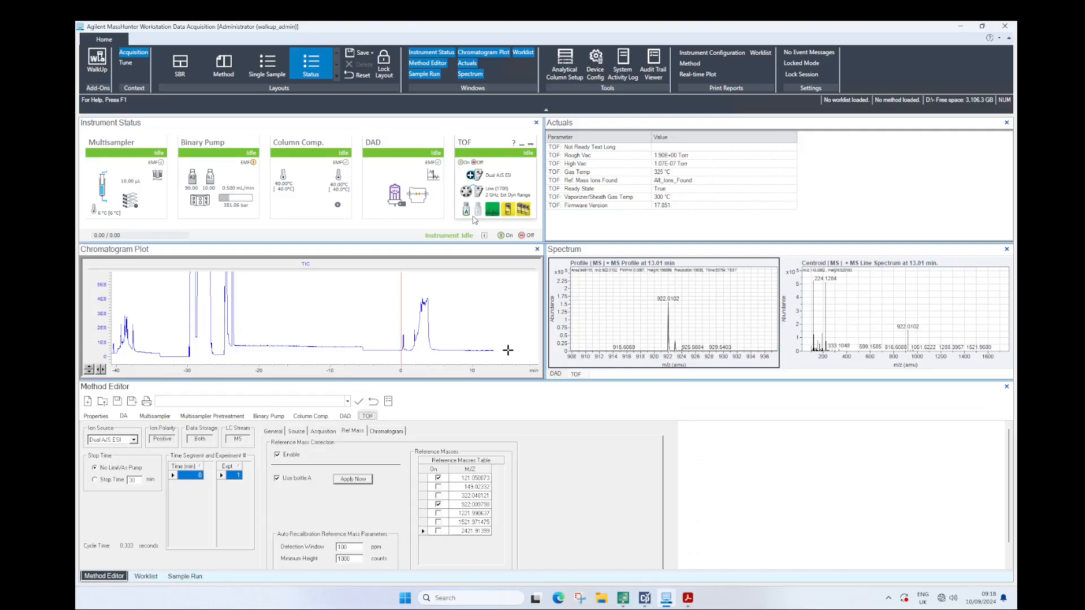
pyautogui.click(125, 64)
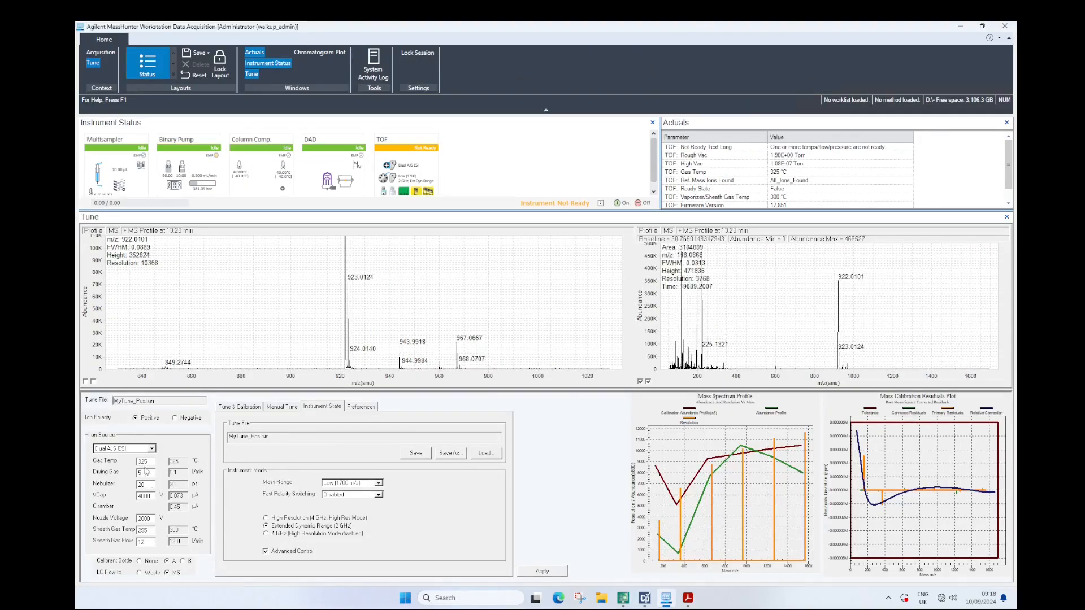
pyautogui.click(85, 382)
pyautogui.click(92, 382)
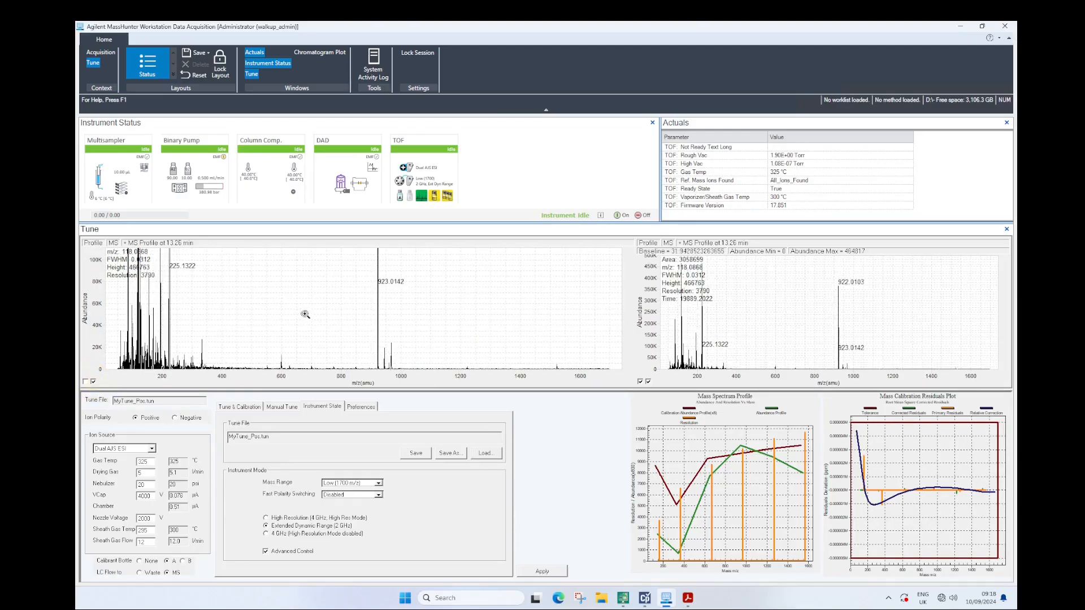
pyautogui.click(85, 381)
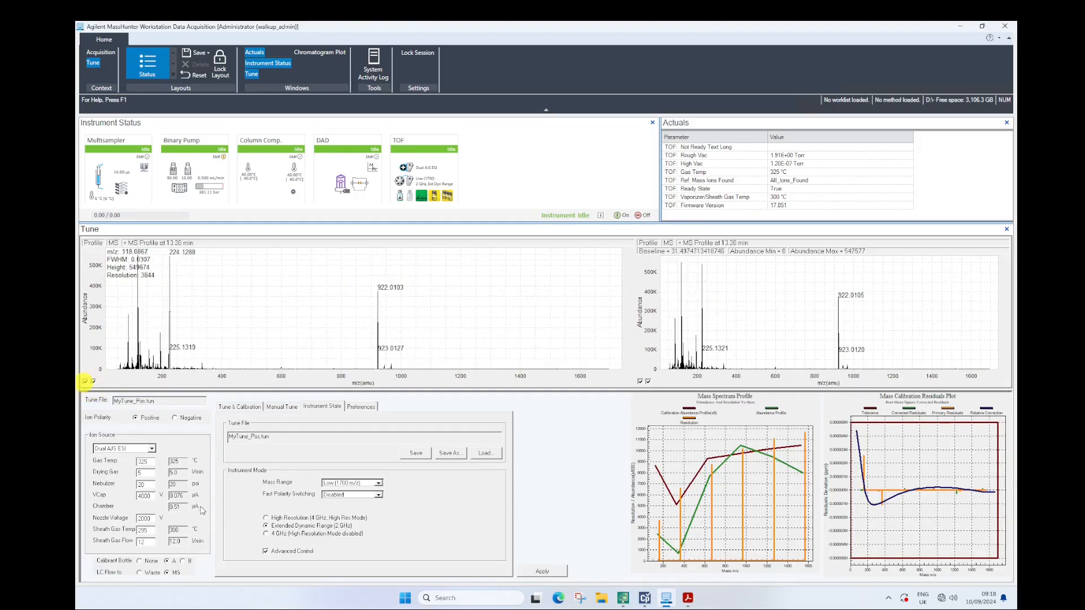
# Set the calibrant bottle to B and review the tune preferences and the manual tune settings
pyautogui.click(182, 561)
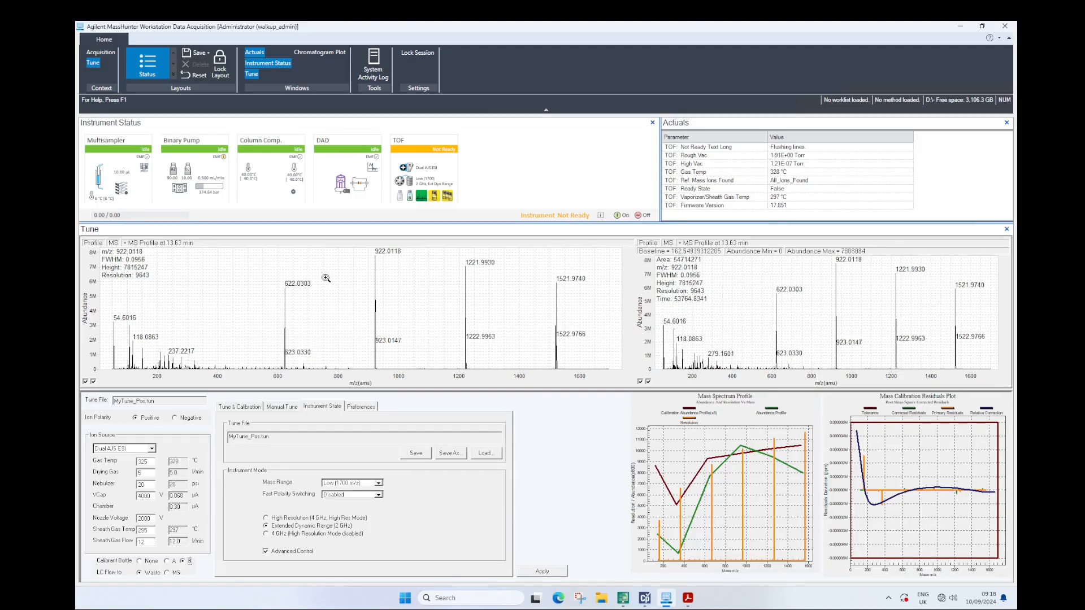
pyautogui.moveTo(405, 195)
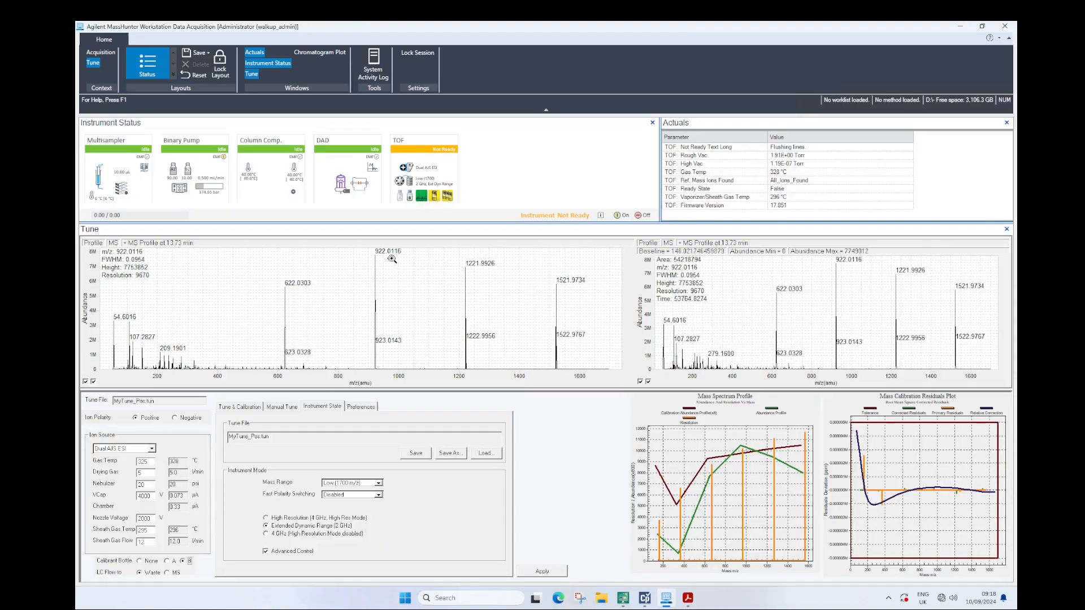
pyautogui.click(363, 408)
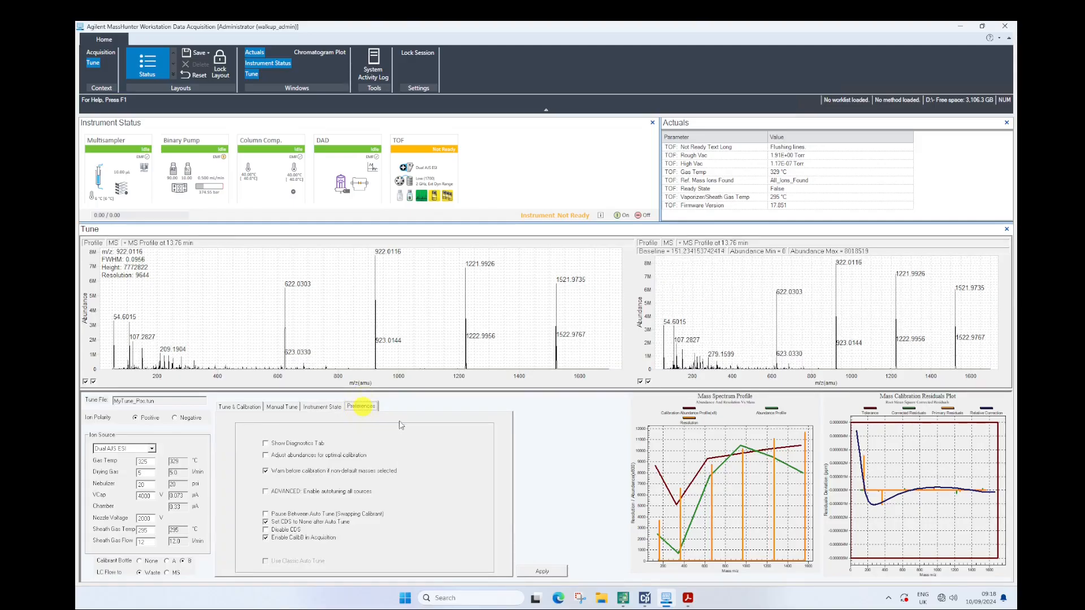
pyautogui.click(283, 407)
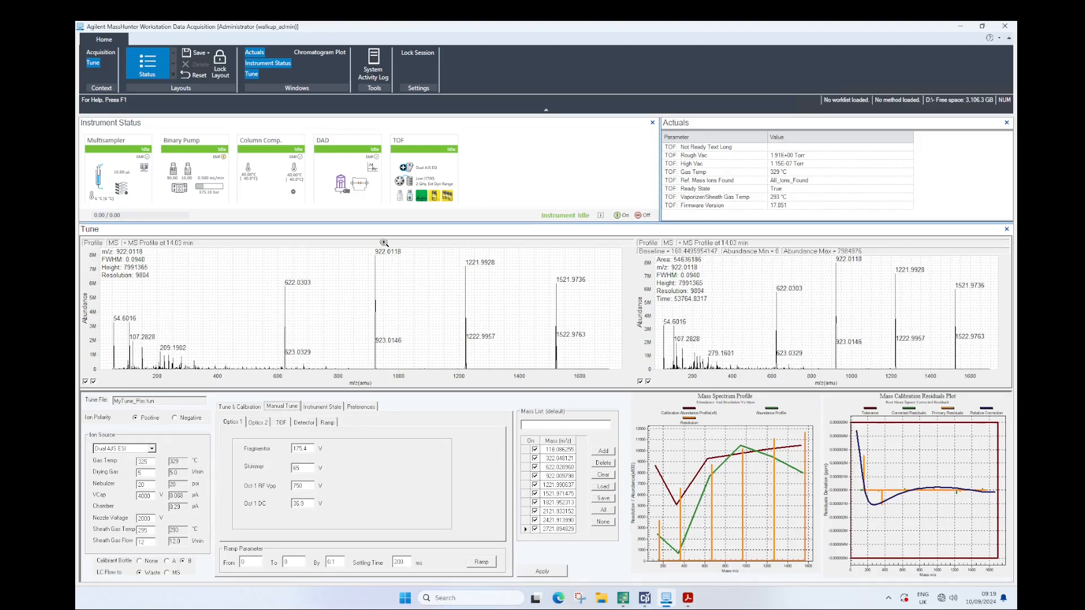
# Start the TOF mass calibration in positive polarity and confirm the instrument state for the autotune
pyautogui.click(243, 407)
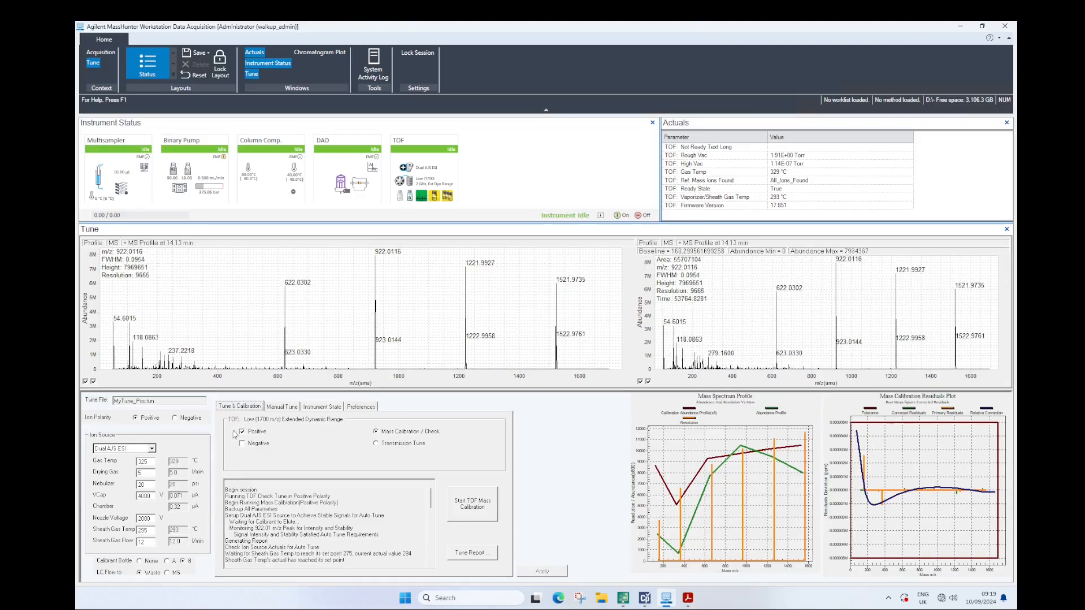
pyautogui.click(474, 506)
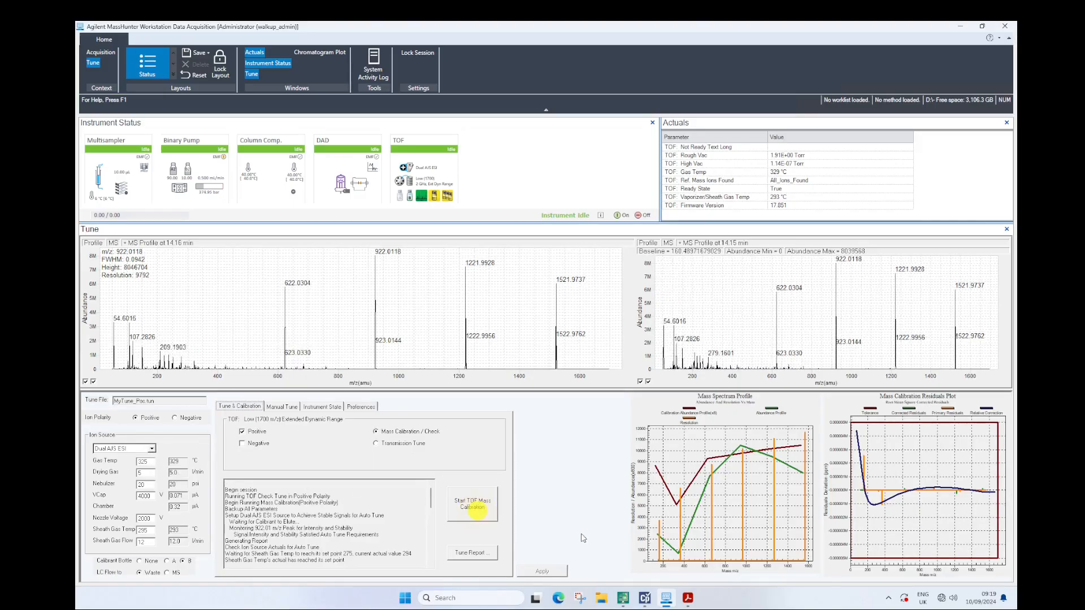
pyautogui.click(591, 362)
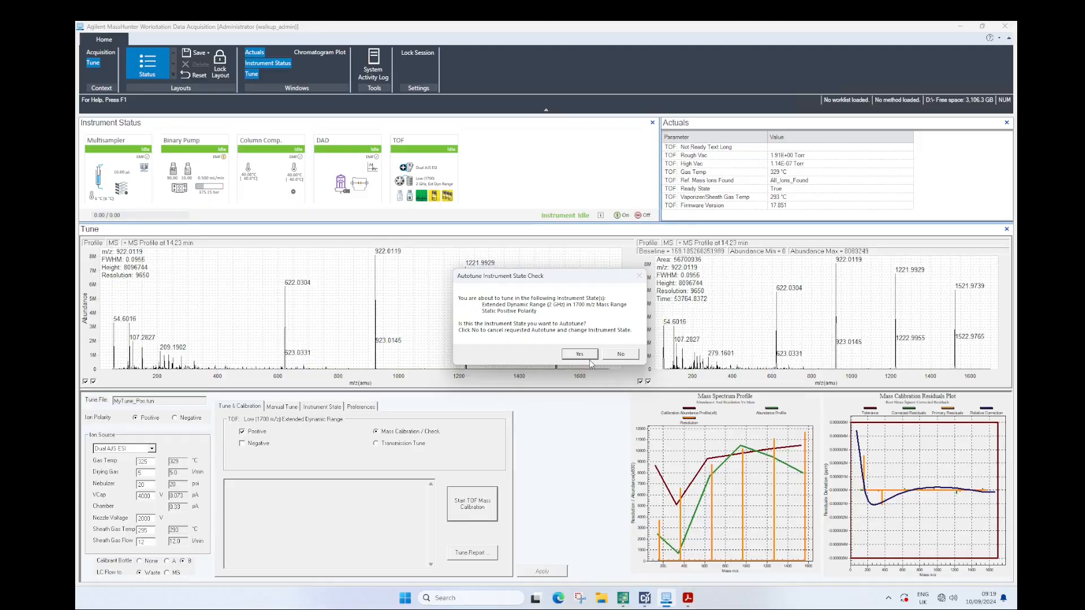
pyautogui.click(585, 356)
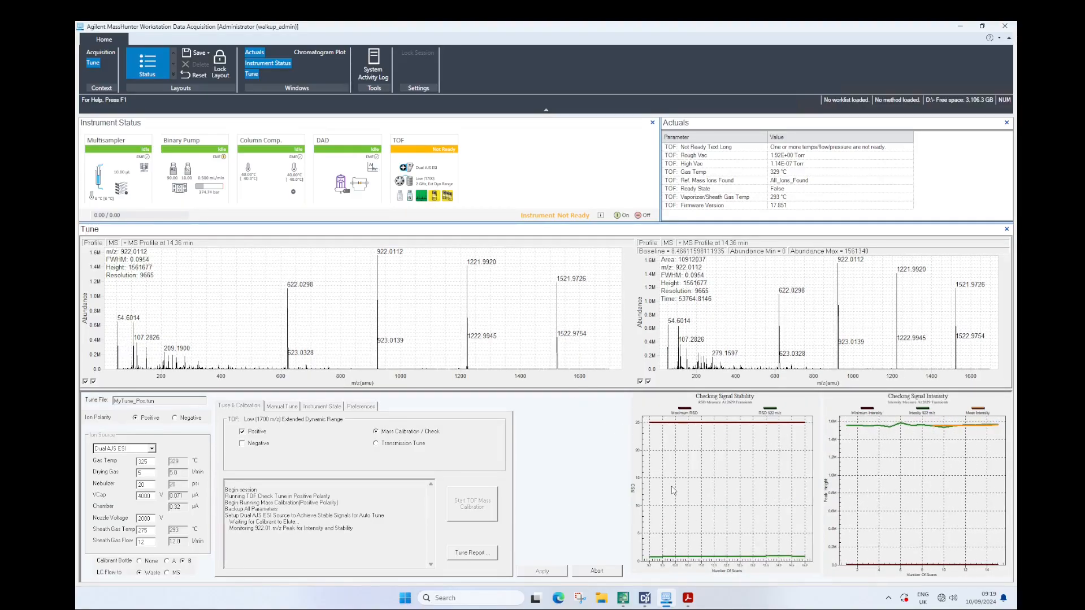
# Switch to the TOF mass calibration report in Acrobat and examine the calibration data table on page 1
pyautogui.click(690, 599)
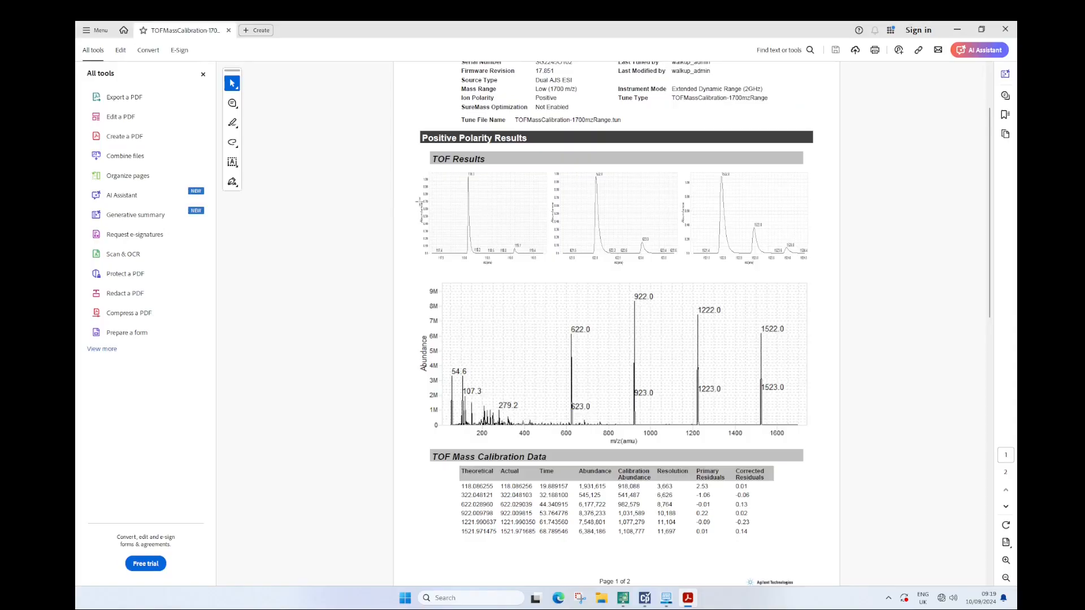
pyautogui.click(202, 73)
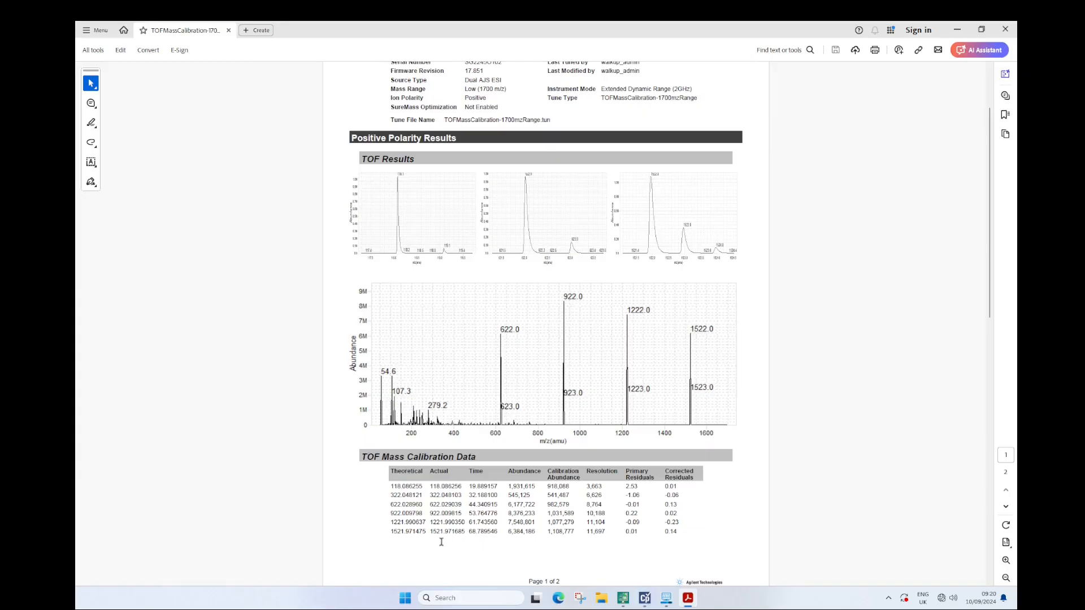
pyautogui.moveTo(469, 533); pyautogui.dragTo(490, 532)
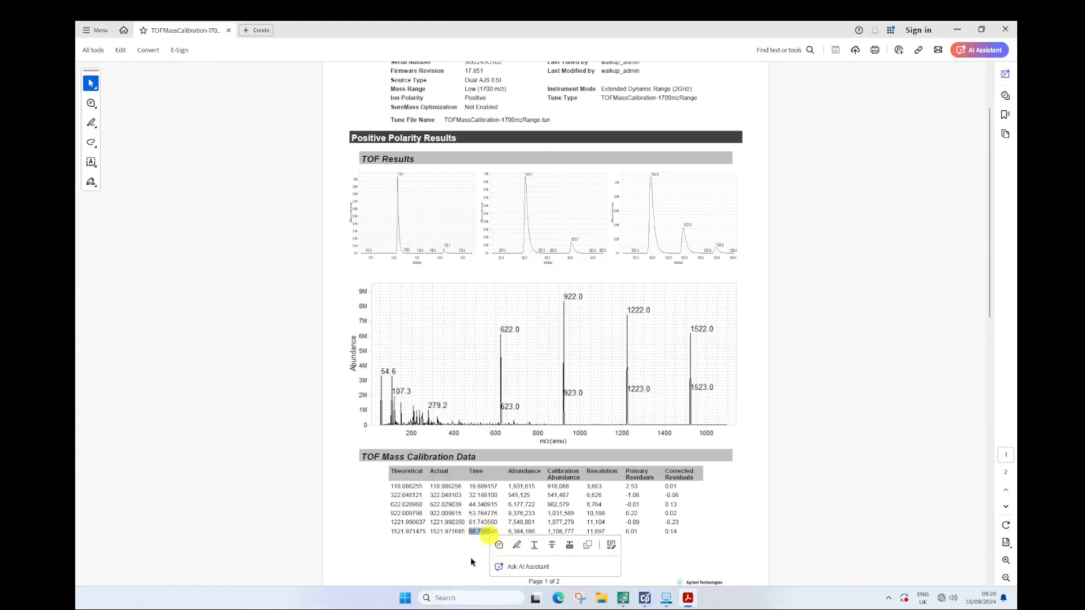
pyautogui.click(523, 497)
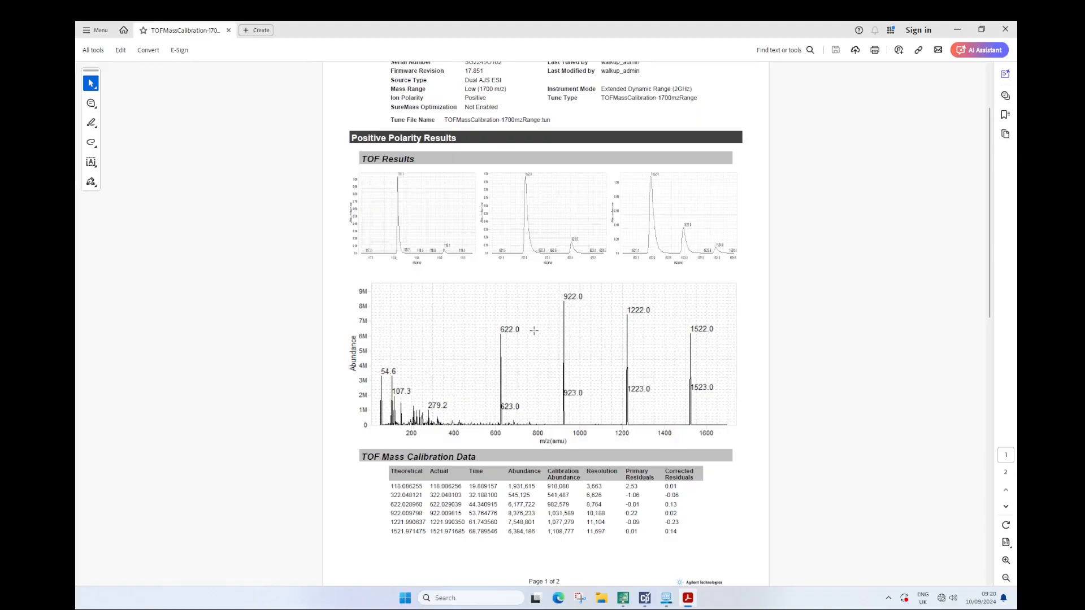
# Examine the capillary, detector and vacuum values on the report's Setpoints page, and minimize the report
pyautogui.scroll(-7, 534, 331)
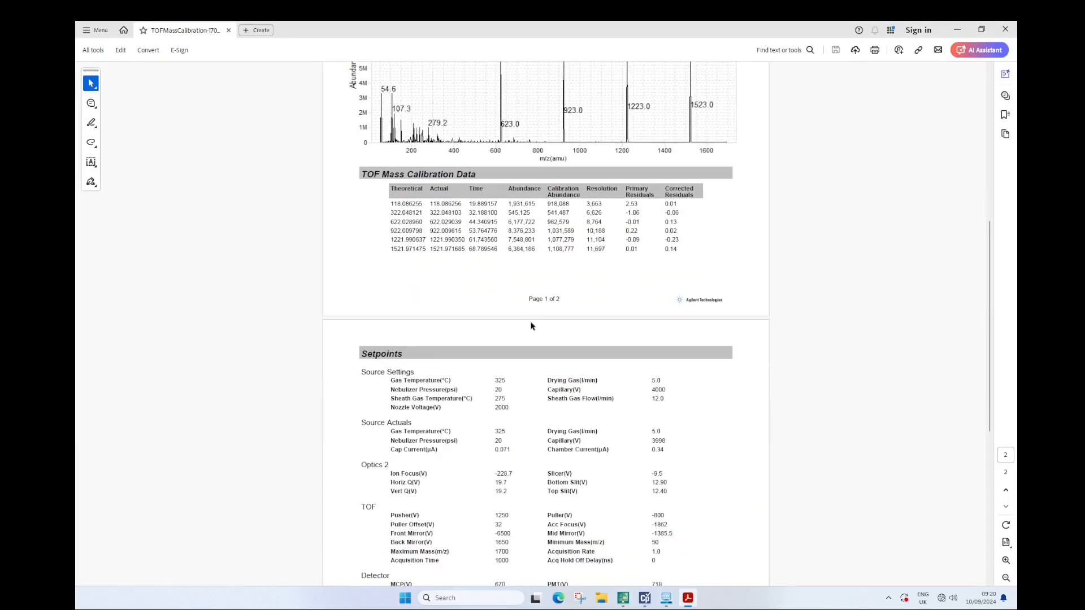
pyautogui.scroll(-2, 531, 325)
pyautogui.moveTo(678, 390); pyautogui.dragTo(651, 393)
pyautogui.click(513, 349)
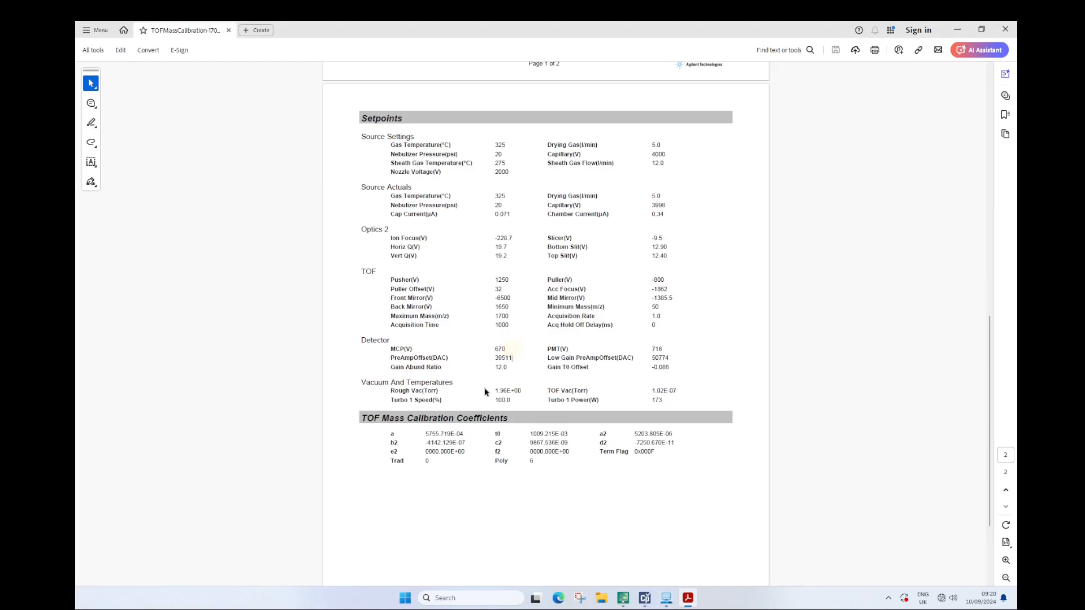
pyautogui.moveTo(497, 392); pyautogui.dragTo(521, 392)
pyautogui.click(538, 275)
pyautogui.click(956, 29)
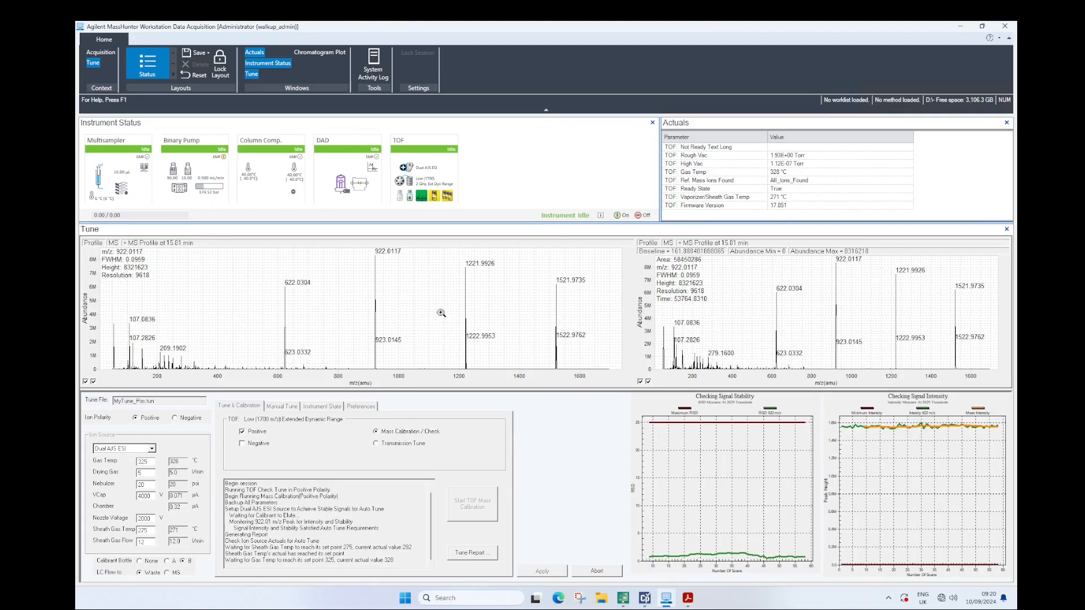
# Switch to the Acquisition Method Editor and open the method Pos_5mins_MS_TOF_method2.m
pyautogui.click(650, 603)
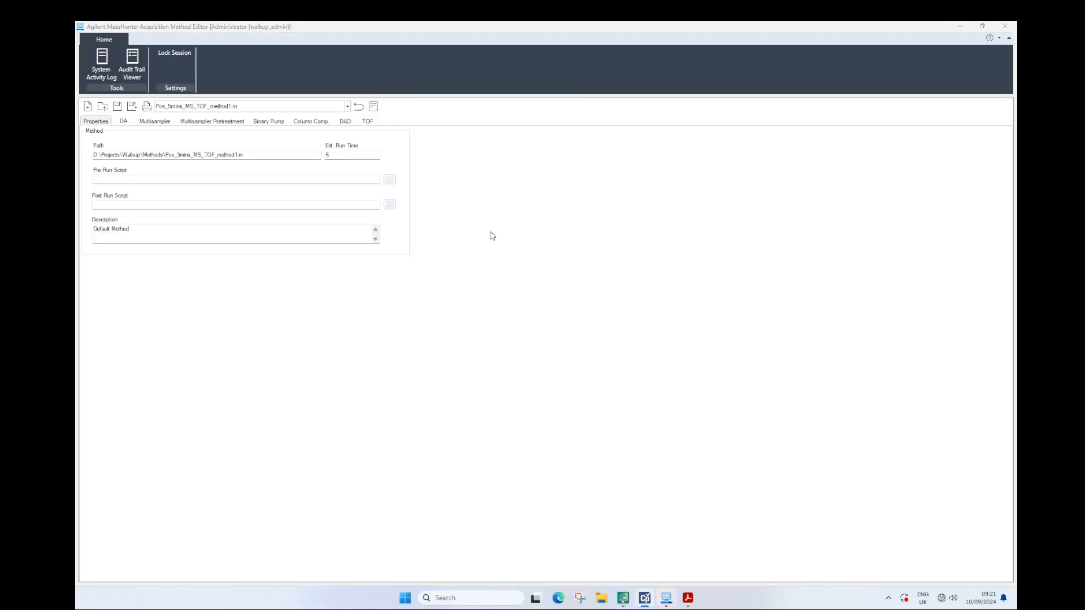
pyautogui.click(234, 105)
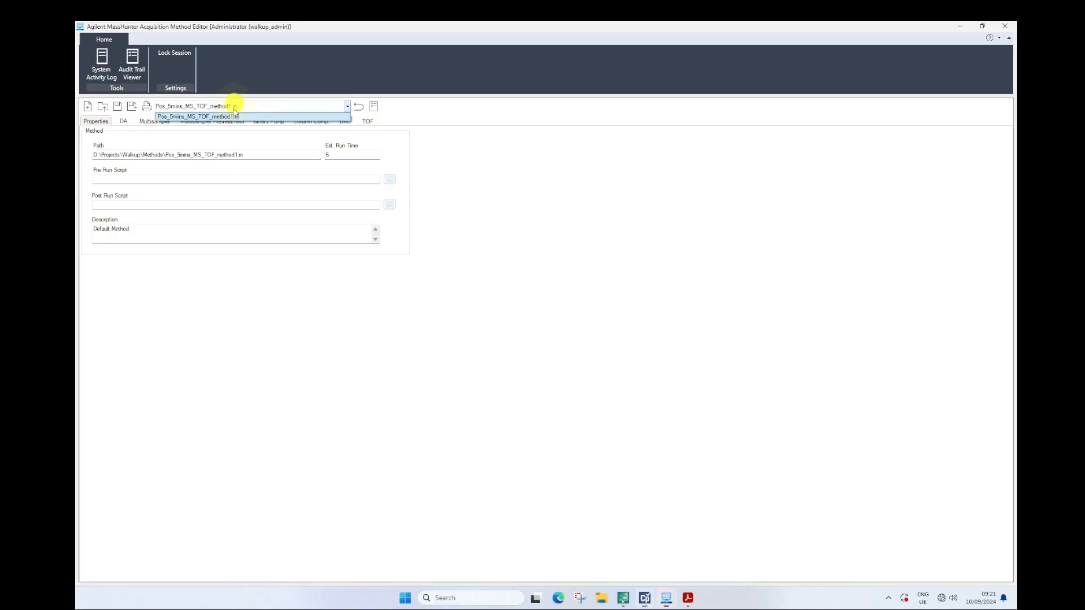
pyautogui.click(103, 107)
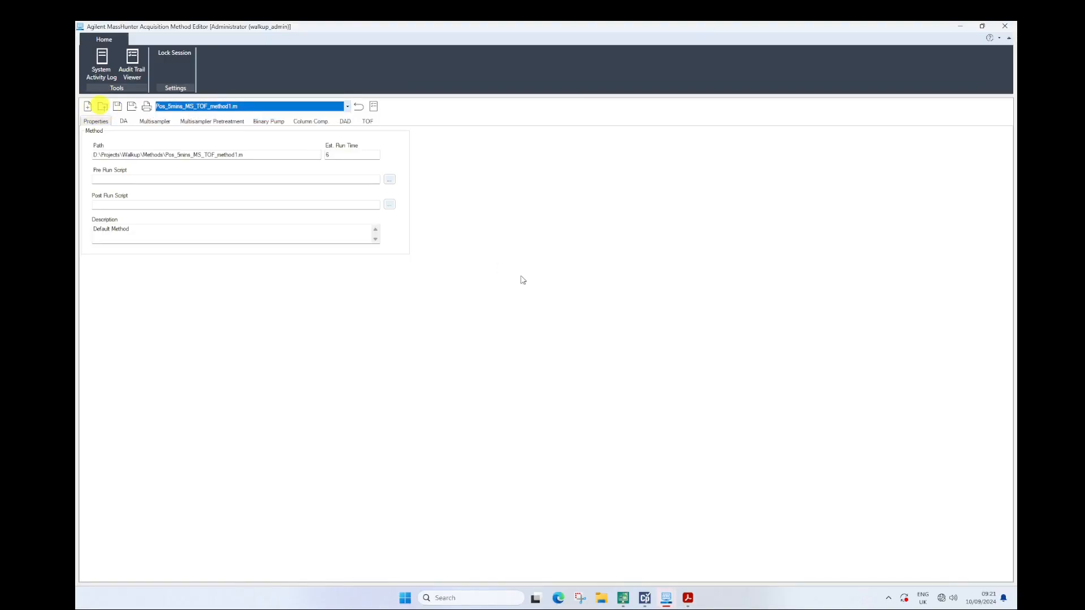
pyautogui.click(102, 107)
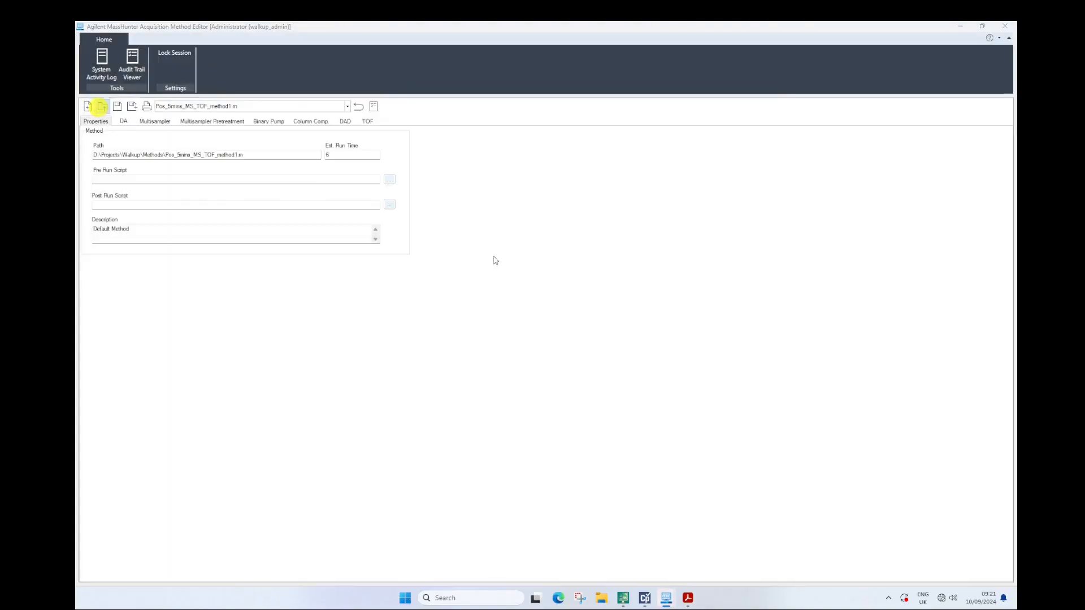
pyautogui.doubleClick(424, 256)
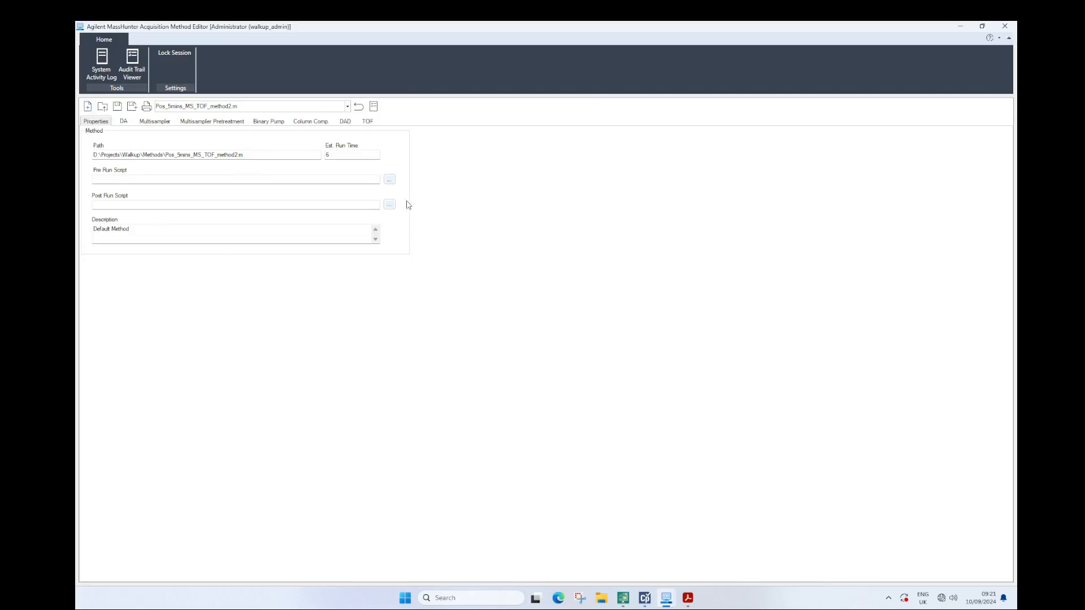
# Review the method's estimated run time, its data analysis options and the multisampler injection volume
pyautogui.click(336, 155)
pyautogui.click(123, 121)
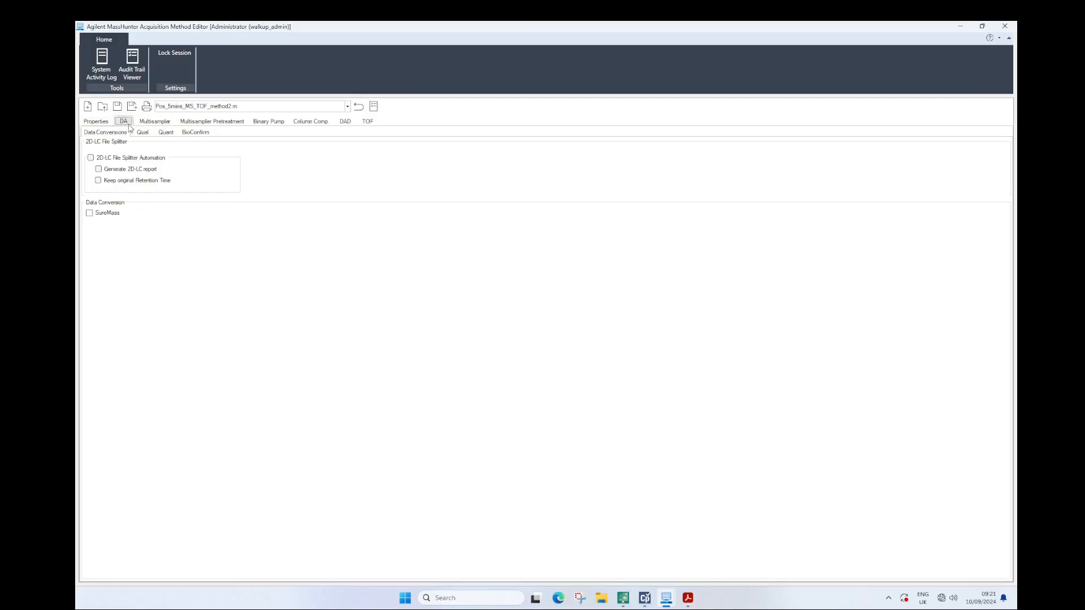
pyautogui.click(154, 121)
pyautogui.click(183, 170)
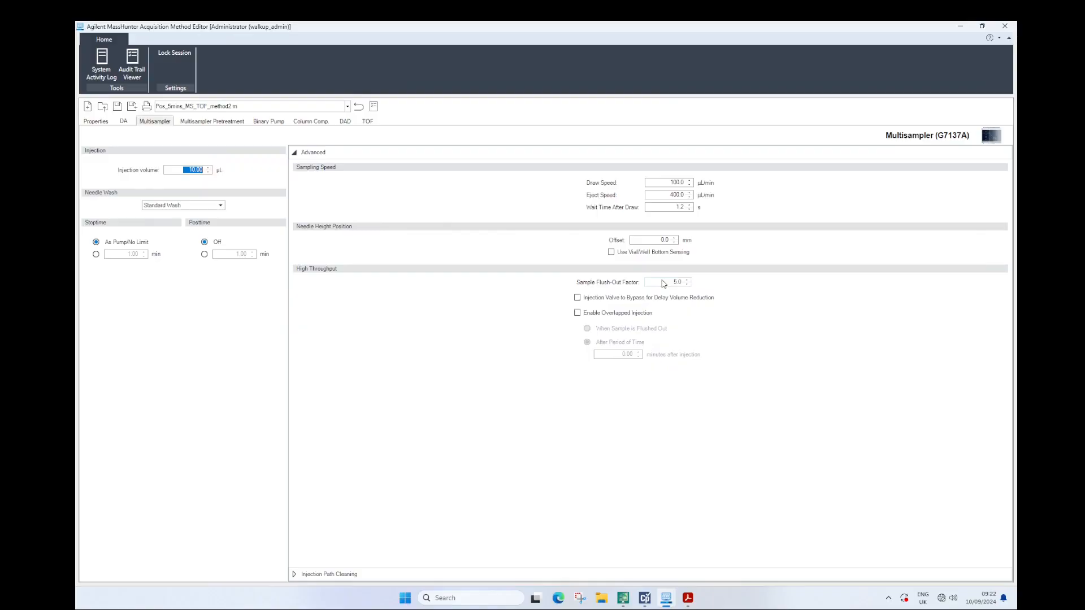
# Set the multisampler's flush port wash time to 10 s, and choose Standard Wash for the needle wash
pyautogui.click(330, 574)
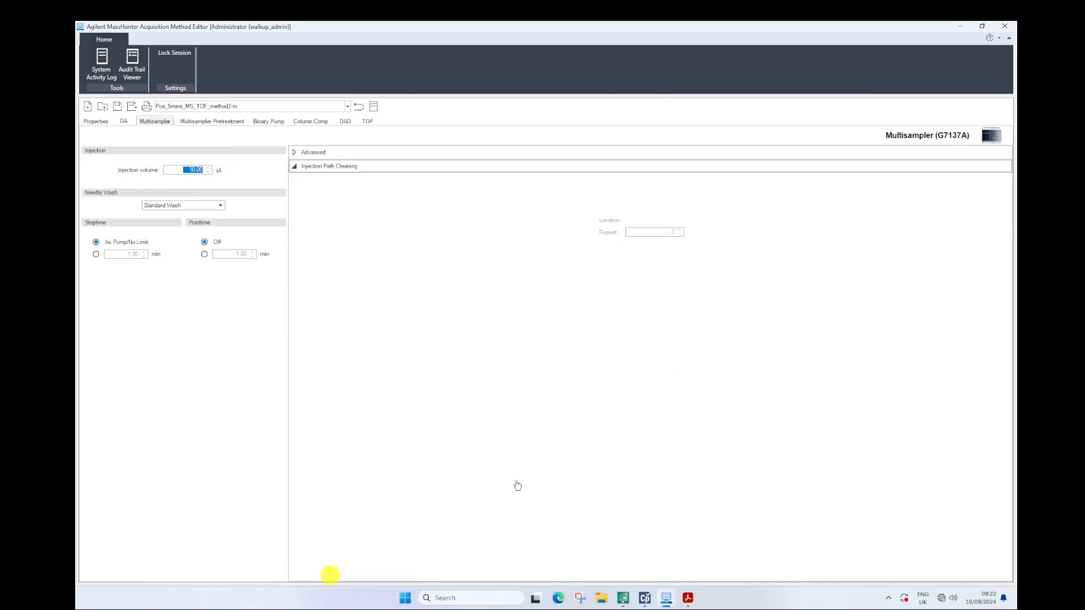
pyautogui.moveTo(668, 211); pyautogui.dragTo(750, 213)
pyautogui.write('10')
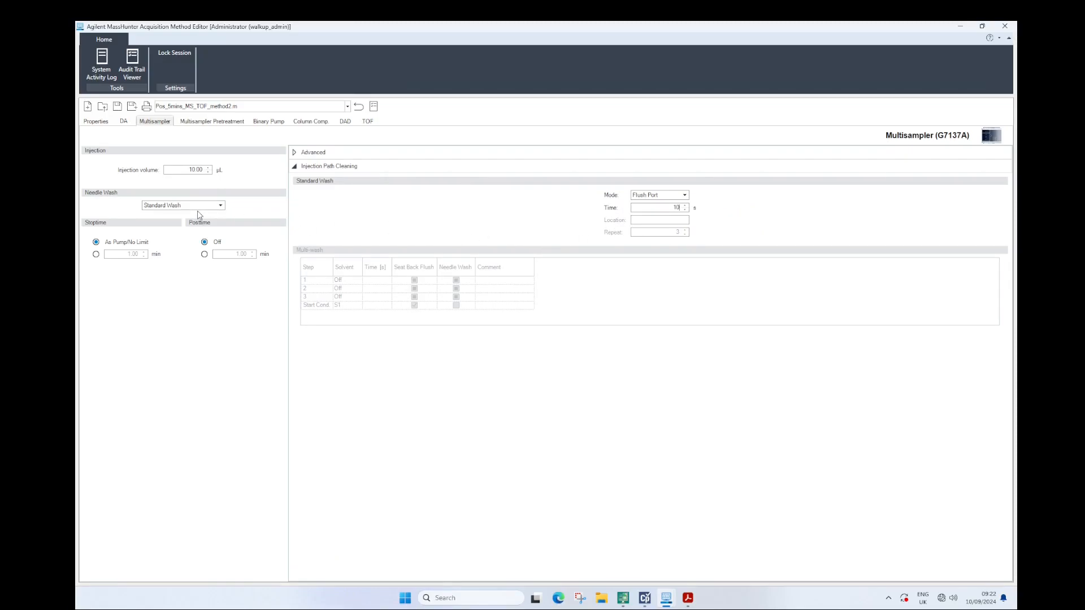
pyautogui.click(296, 156)
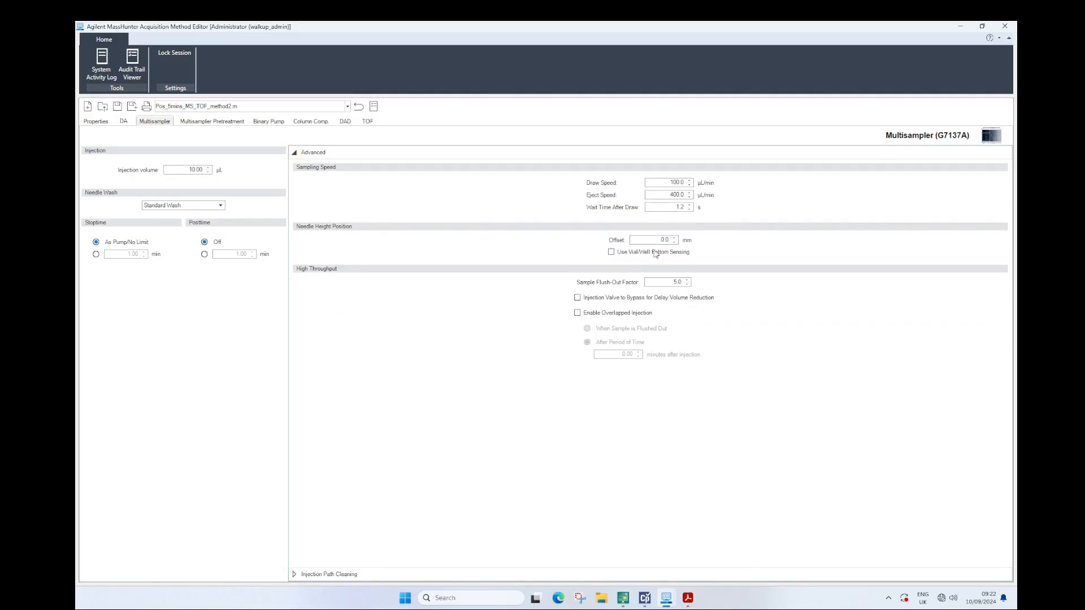
pyautogui.click(175, 205)
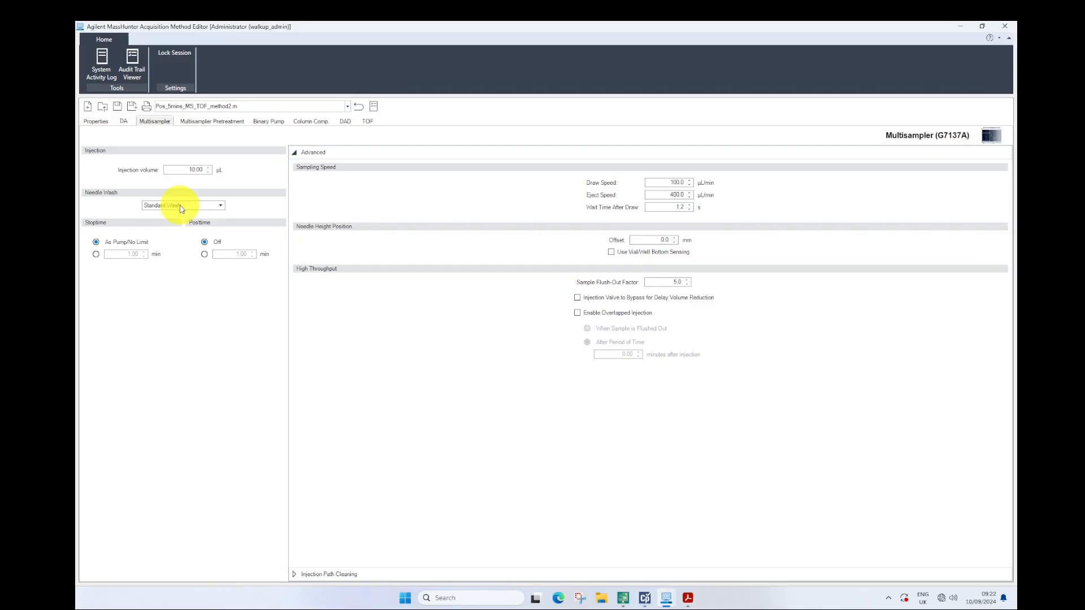
pyautogui.click(167, 223)
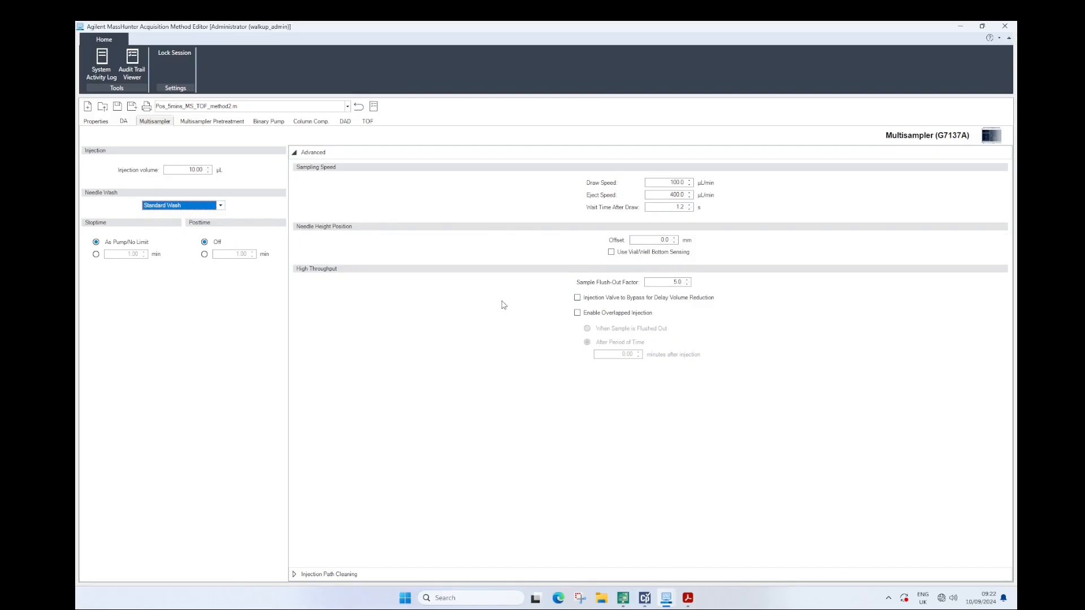
# Review the multisampler pretreatment, the binary pump solvents and gradient timetable, and the column compartment temperature
pyautogui.click(201, 121)
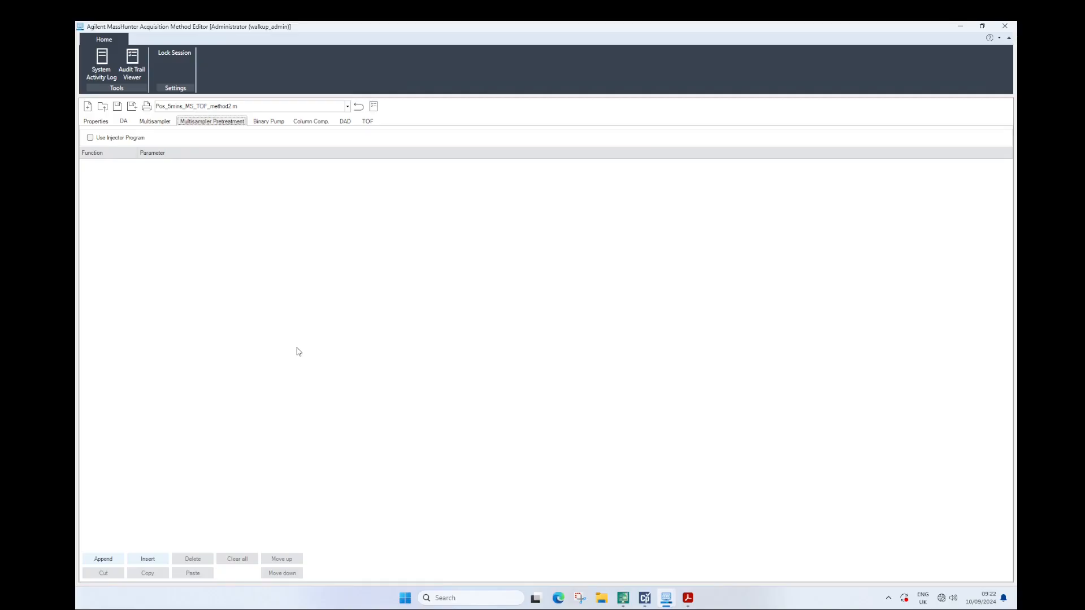
pyautogui.click(276, 121)
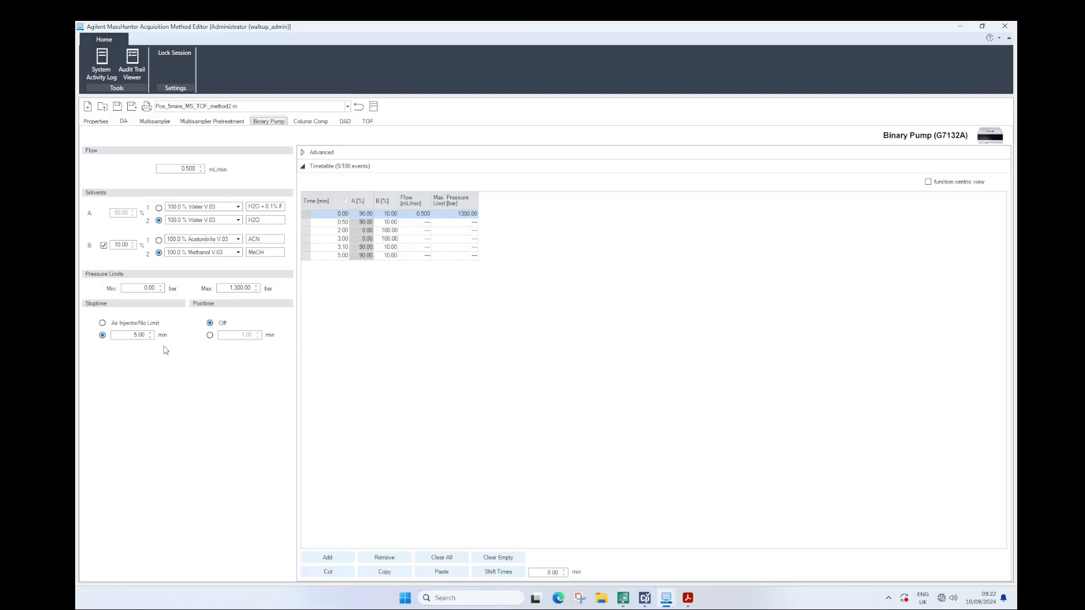
pyautogui.click(305, 121)
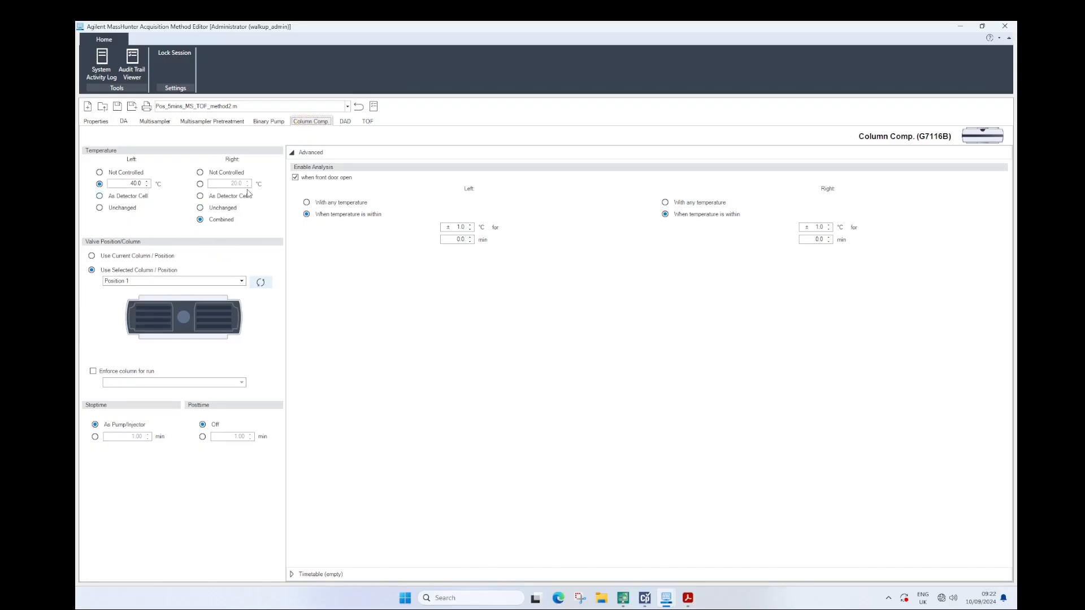
pyautogui.click(126, 184)
# Set the reference bandwidth of DAD signal C to 70.0 nm
pyautogui.click(344, 122)
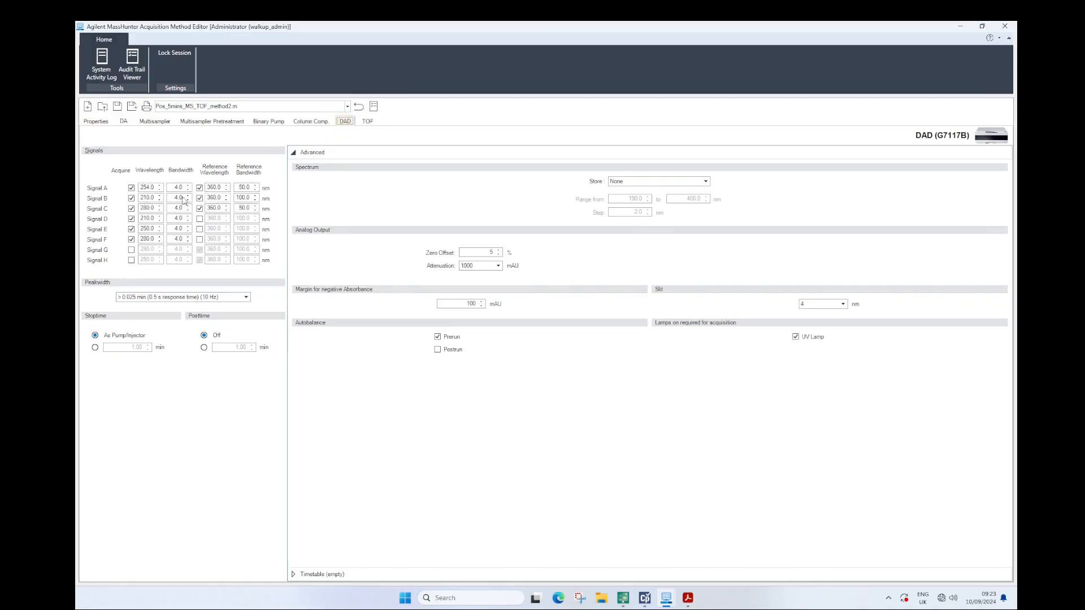
pyautogui.doubleClick(243, 209)
pyautogui.write('70.0')
# Review the TOF general settings for polarity, LC stream and data storage, and the ion source's gas temperature
pyautogui.click(367, 121)
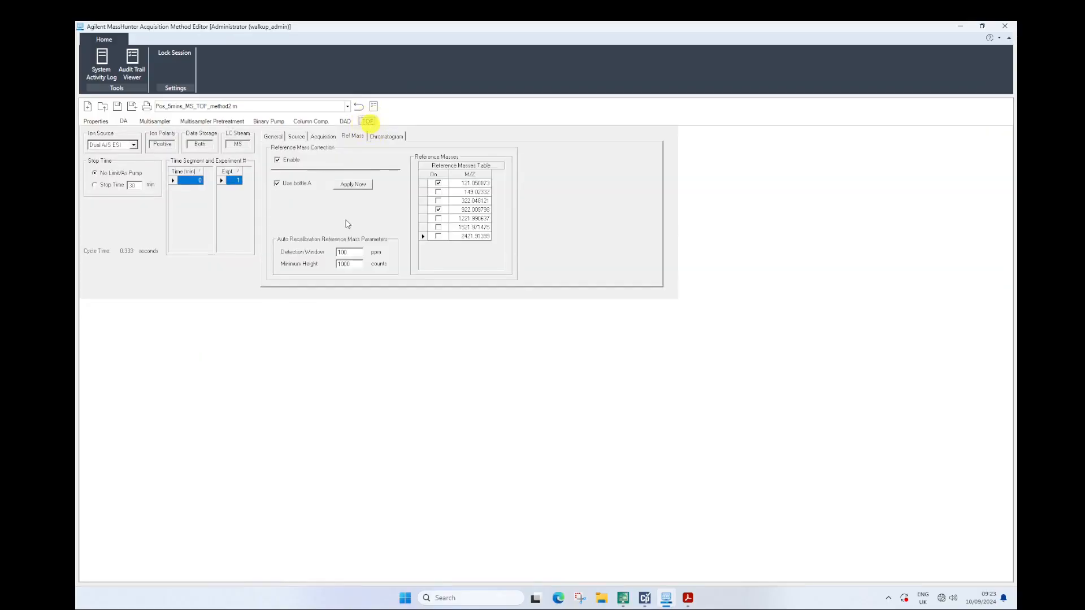
pyautogui.click(273, 136)
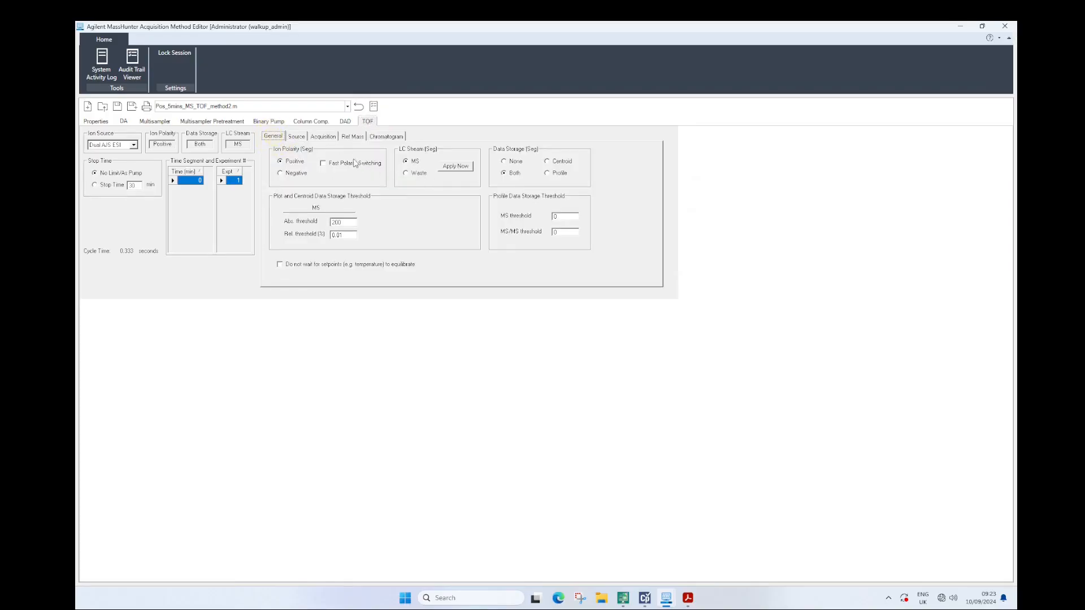
pyautogui.click(297, 137)
pyautogui.doubleClick(344, 159)
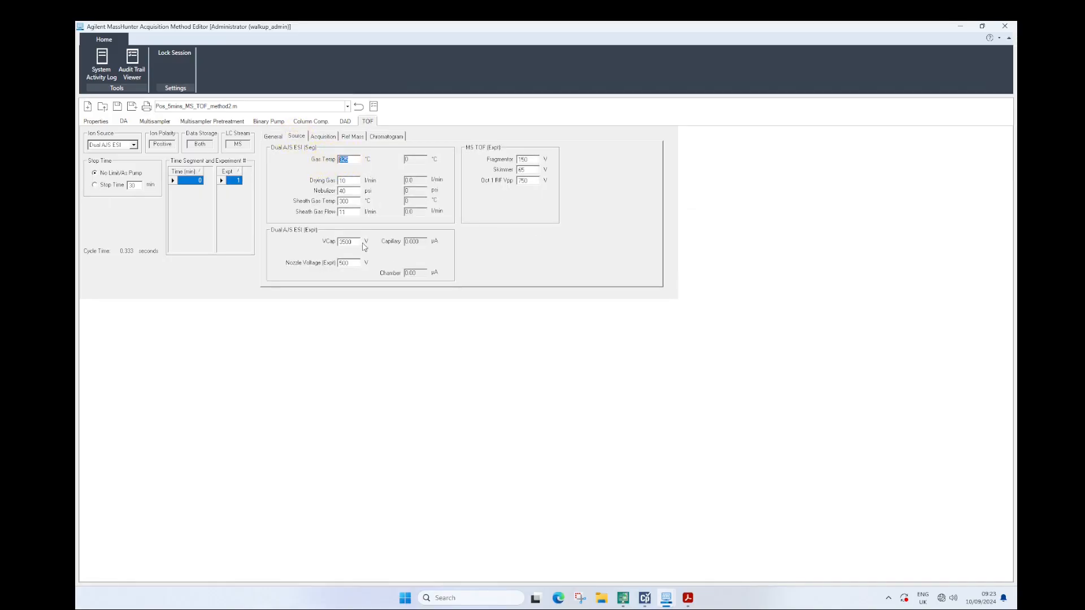
# Check the binary pump's flow rate, and review the TOF source's gas temperature, nebulizer, sheath gas and VCap settings
pyautogui.click(268, 121)
pyautogui.doubleClick(187, 168)
pyautogui.click(367, 122)
pyautogui.doubleClick(356, 160)
pyautogui.doubleClick(353, 191)
pyautogui.click(347, 191)
pyautogui.doubleClick(352, 199)
pyautogui.click(346, 212)
pyautogui.click(350, 243)
# Review the TOF source's VCap, fragmentor and nozzle voltages, and the acquisition mass range and spectral rate
pyautogui.hotkey('alt', 'Tab')
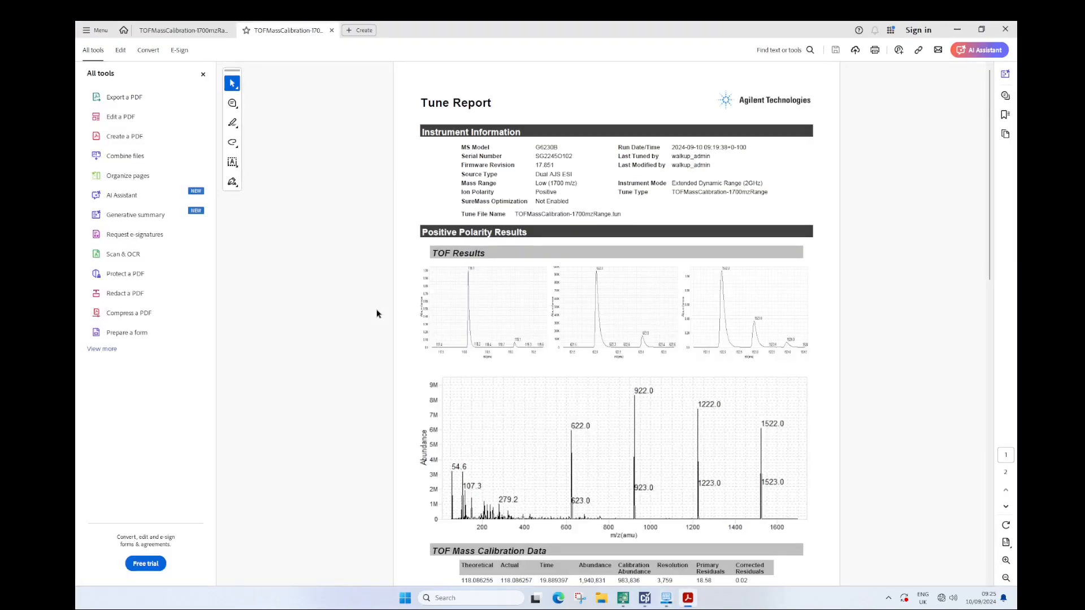
pyautogui.click(957, 30)
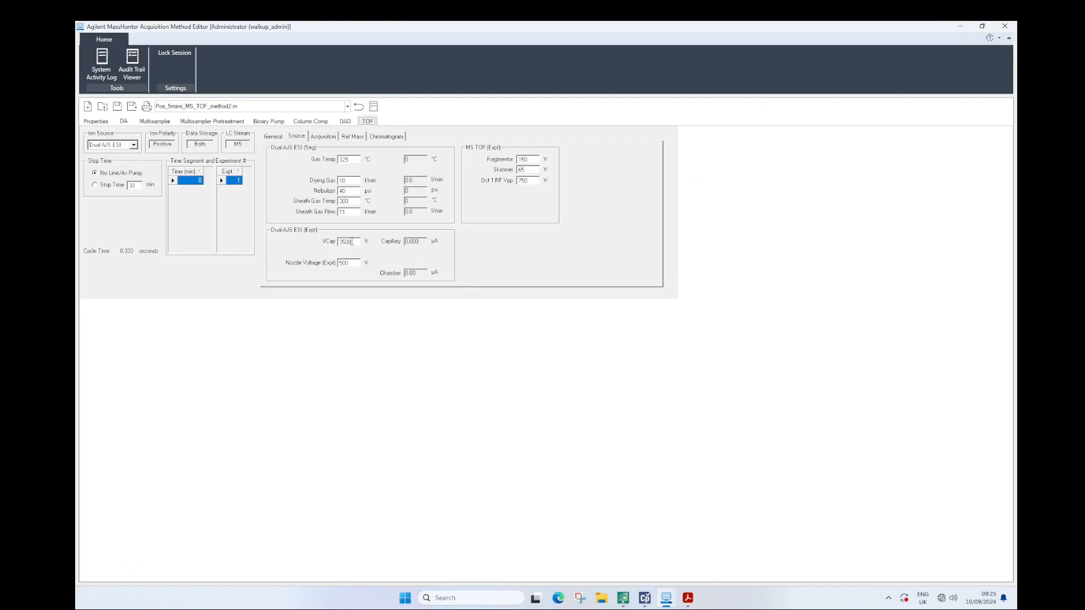
pyautogui.moveTo(533, 159); pyautogui.dragTo(497, 157)
pyautogui.doubleClick(351, 241)
pyautogui.click(531, 160)
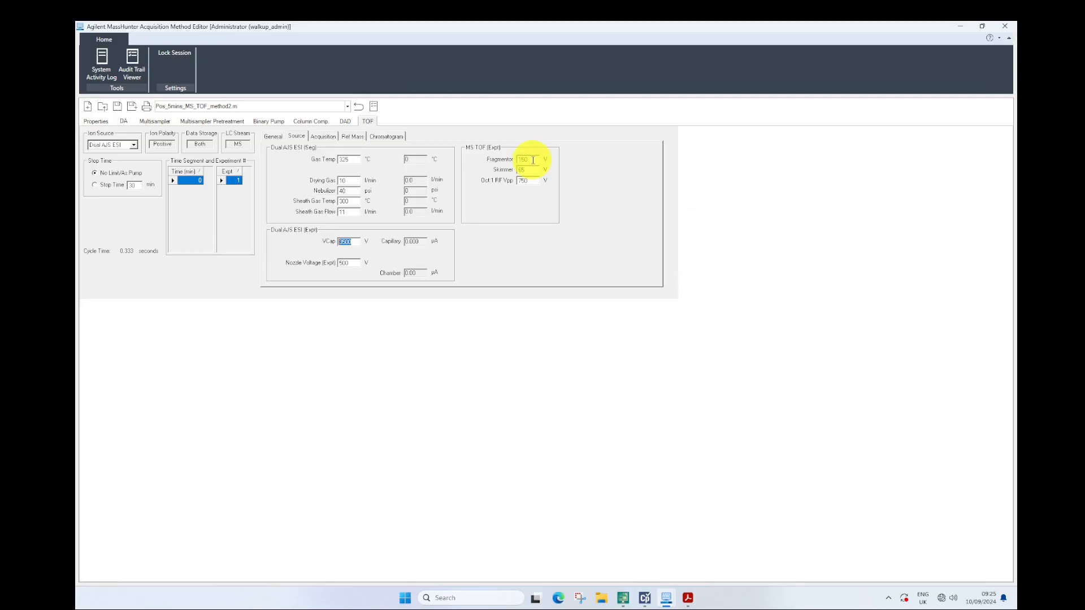
pyautogui.click(344, 243)
pyautogui.doubleClick(344, 243)
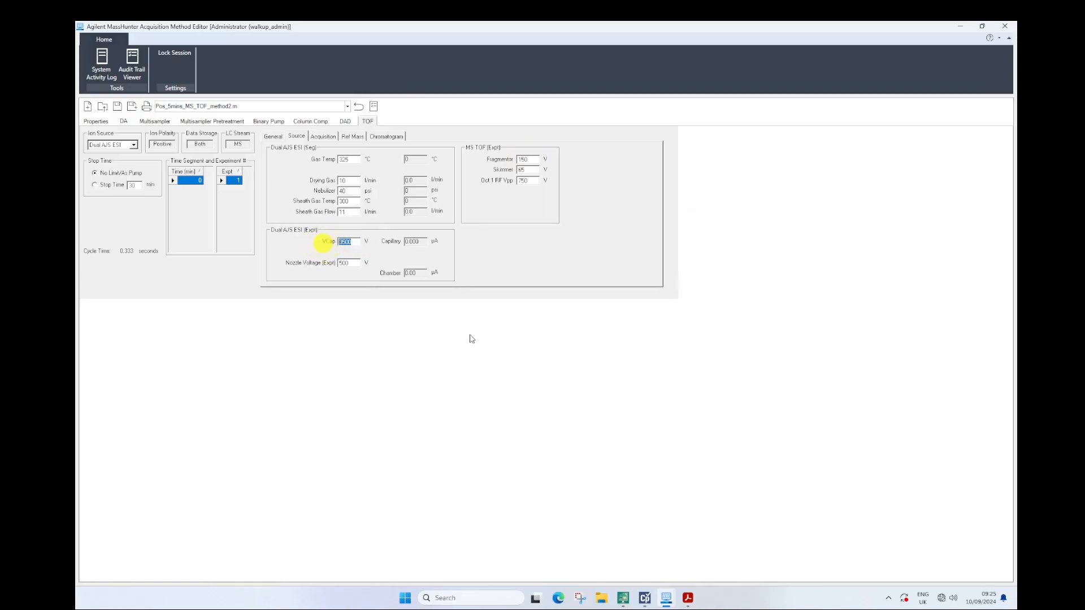
pyautogui.click(531, 159)
pyautogui.doubleClick(345, 242)
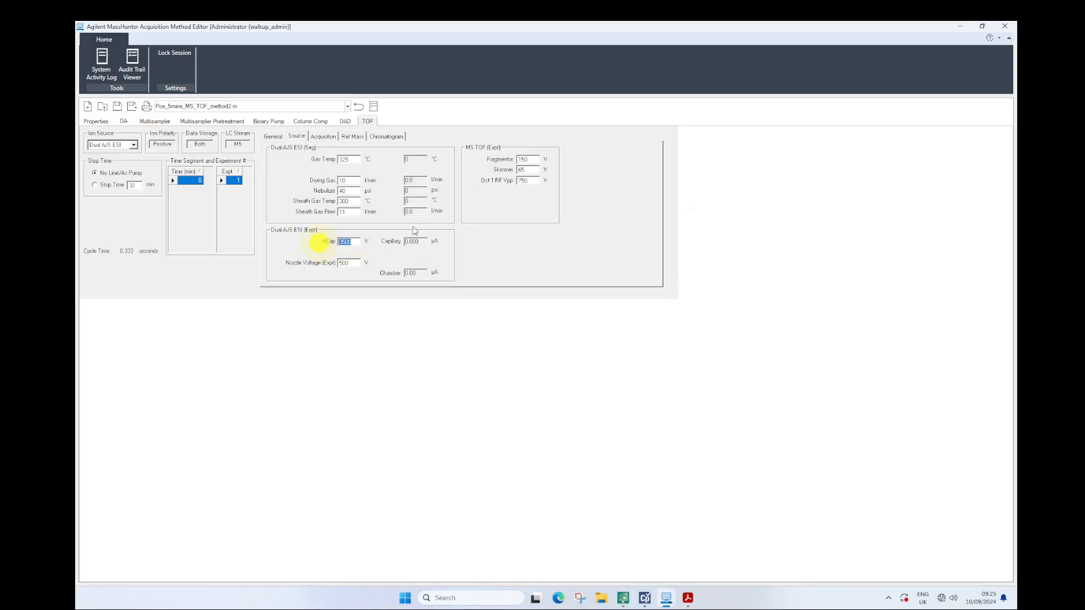
pyautogui.doubleClick(529, 160)
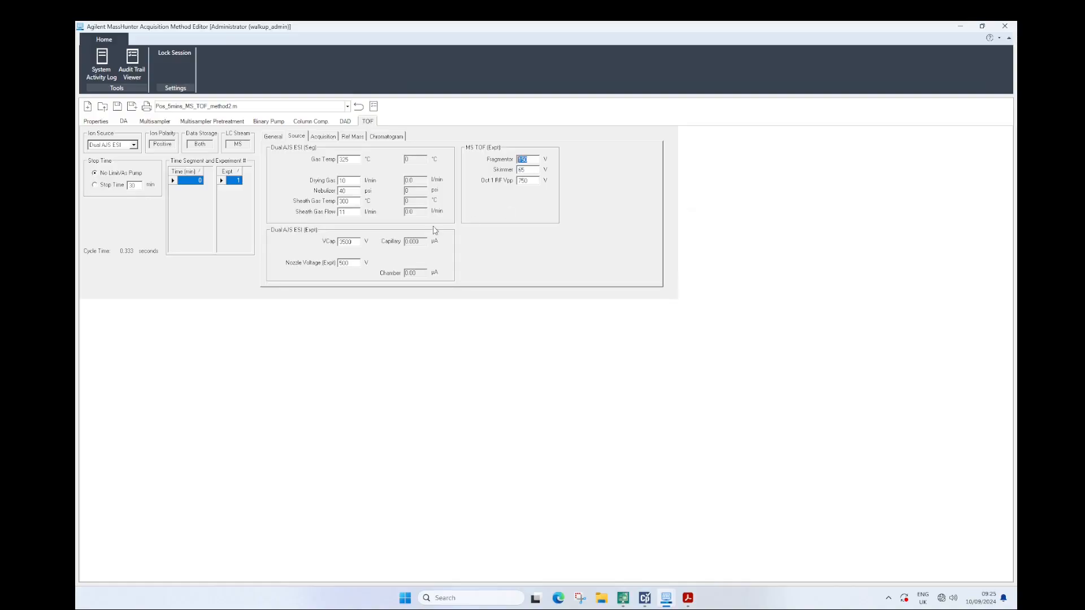
pyautogui.doubleClick(353, 264)
pyautogui.click(326, 138)
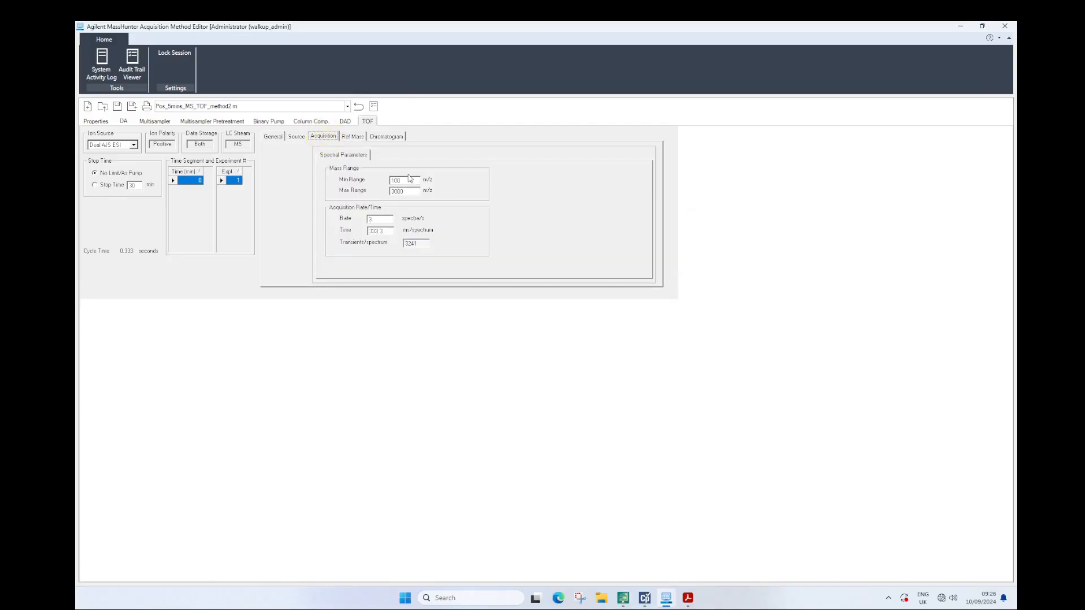
# Set the reference mass recalibration detection window to 20 ppm and its minimum height to 5000 counts
pyautogui.click(353, 137)
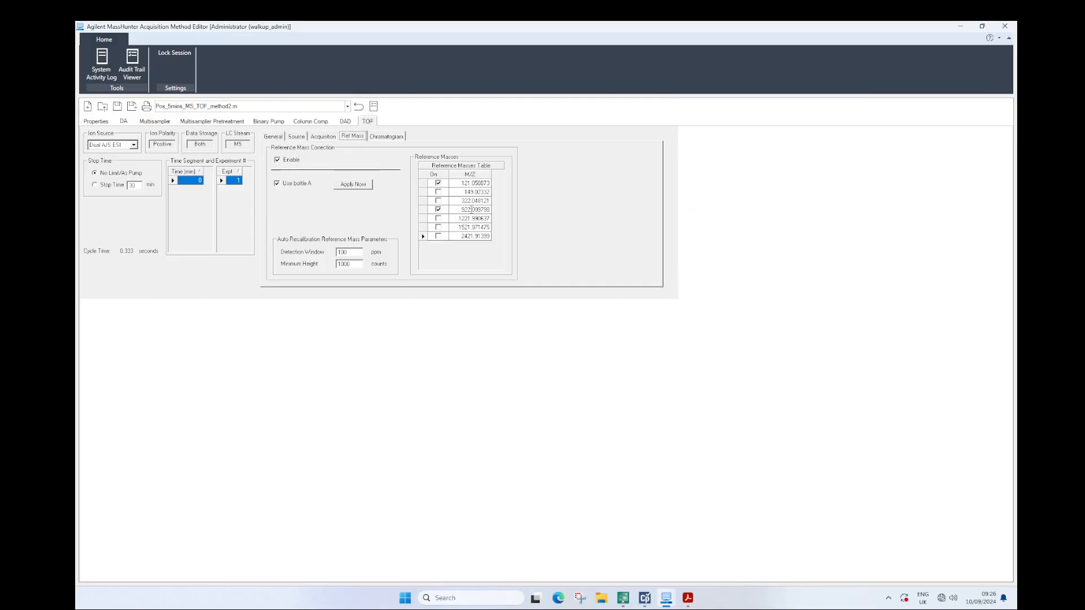
pyautogui.moveTo(354, 252); pyautogui.dragTo(295, 263)
pyautogui.write('20')
pyautogui.write('500')
pyautogui.write('0')
# Check the TOF chromatogram and general settings, and save the method Pos_5mins_MS_TOF_method2.m
pyautogui.click(385, 137)
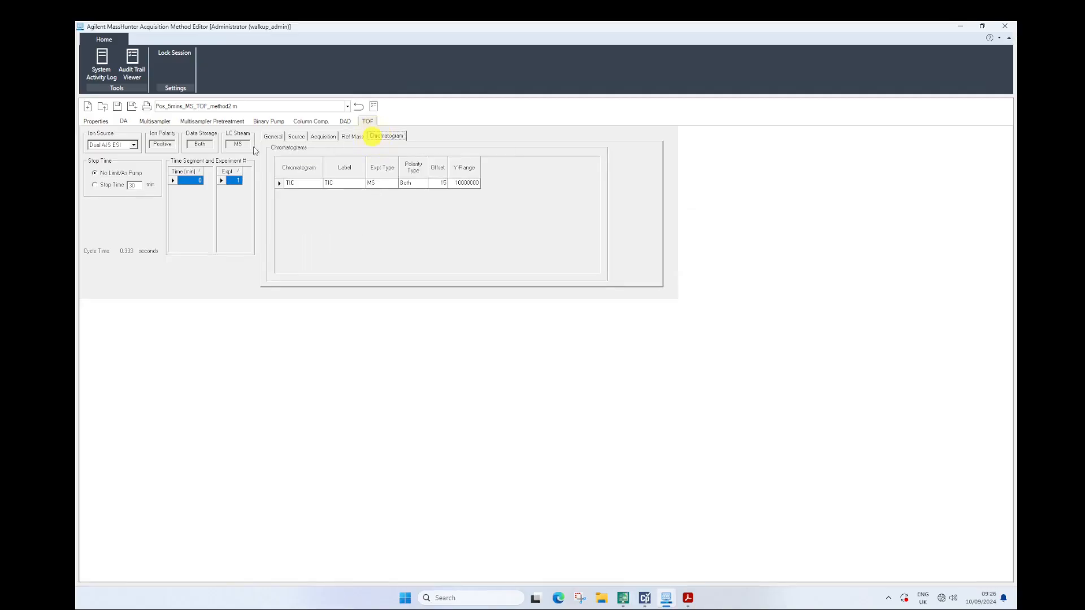
pyautogui.click(273, 138)
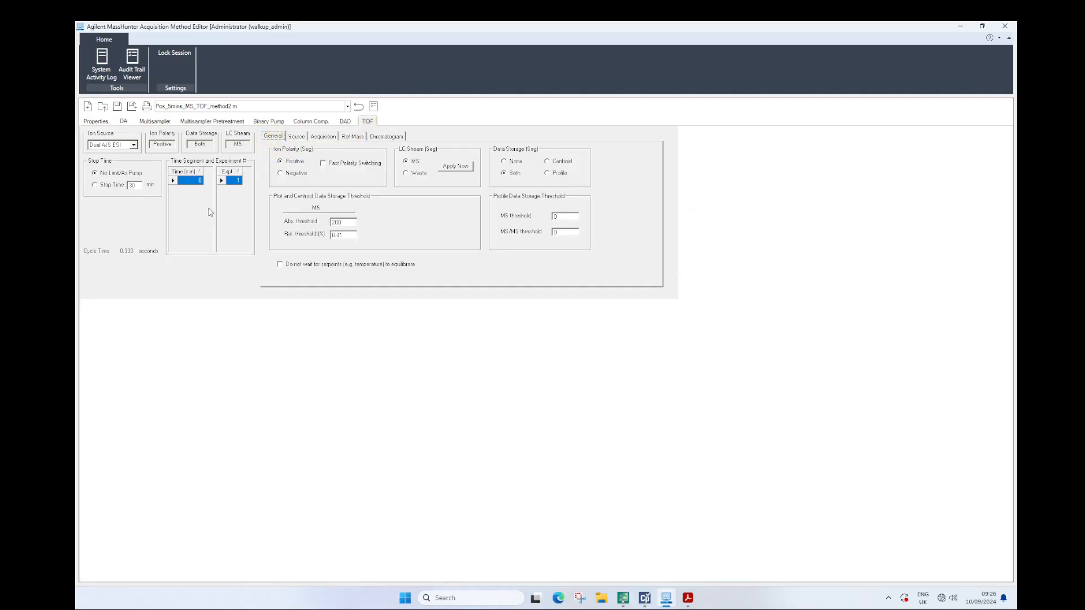
pyautogui.click(116, 107)
# Switch to Acrobat, compare the TOF mass calibration data in the two tune report PDFs, and close the reports
pyautogui.click(689, 599)
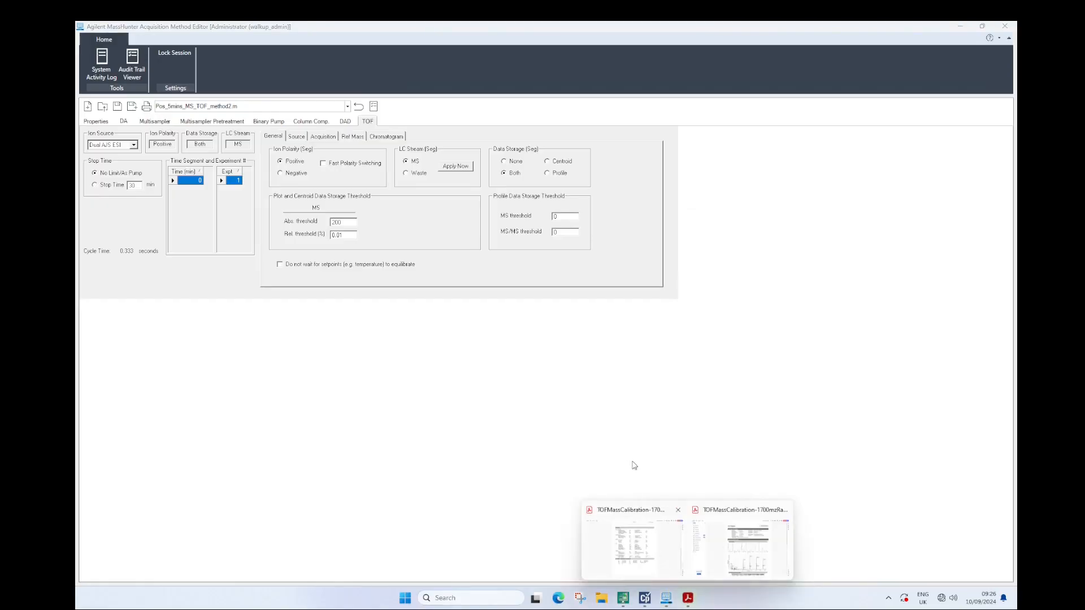
pyautogui.click(726, 544)
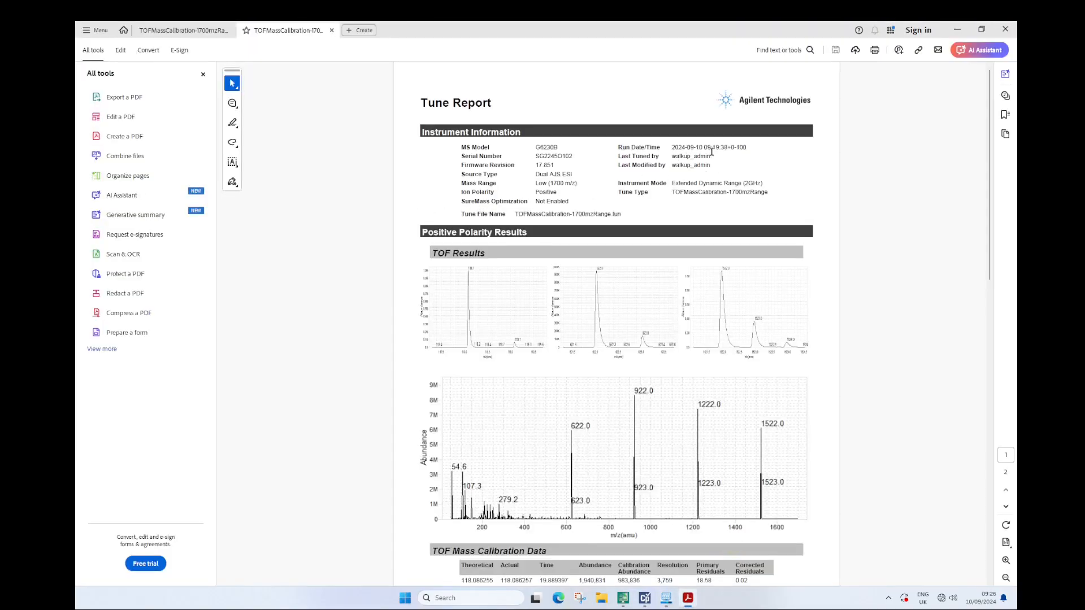
pyautogui.scroll(-3, 667, 282)
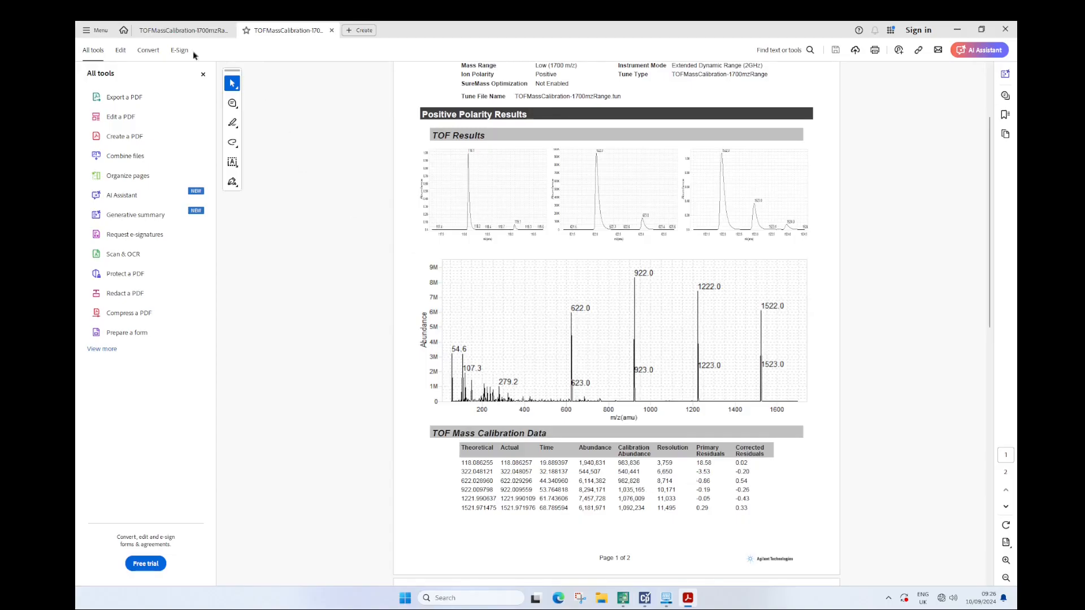
pyautogui.click(184, 30)
pyautogui.scroll(8, 477, 330)
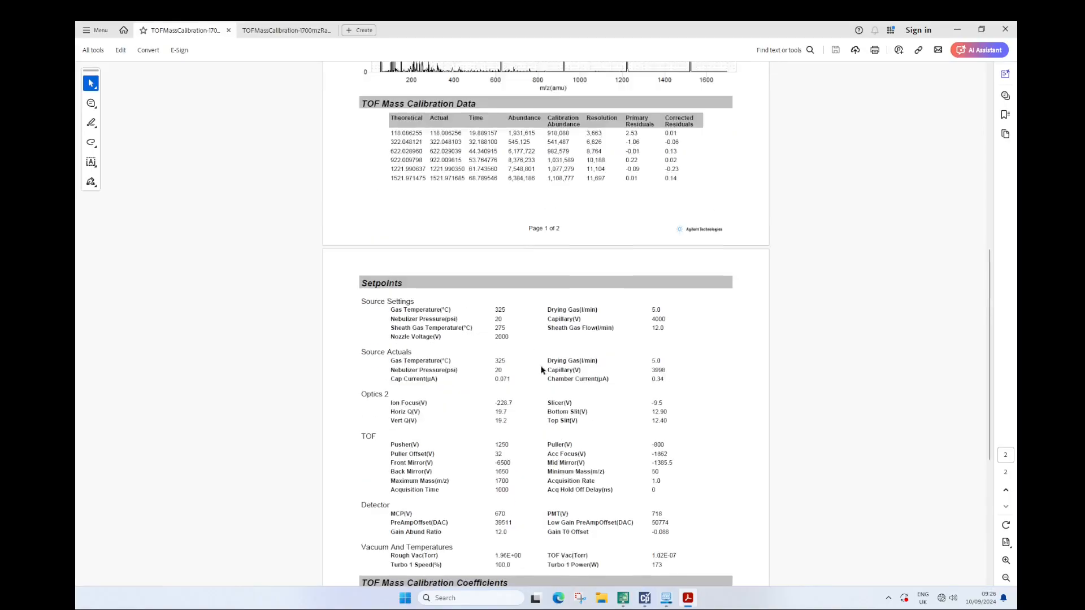
pyautogui.click(271, 31)
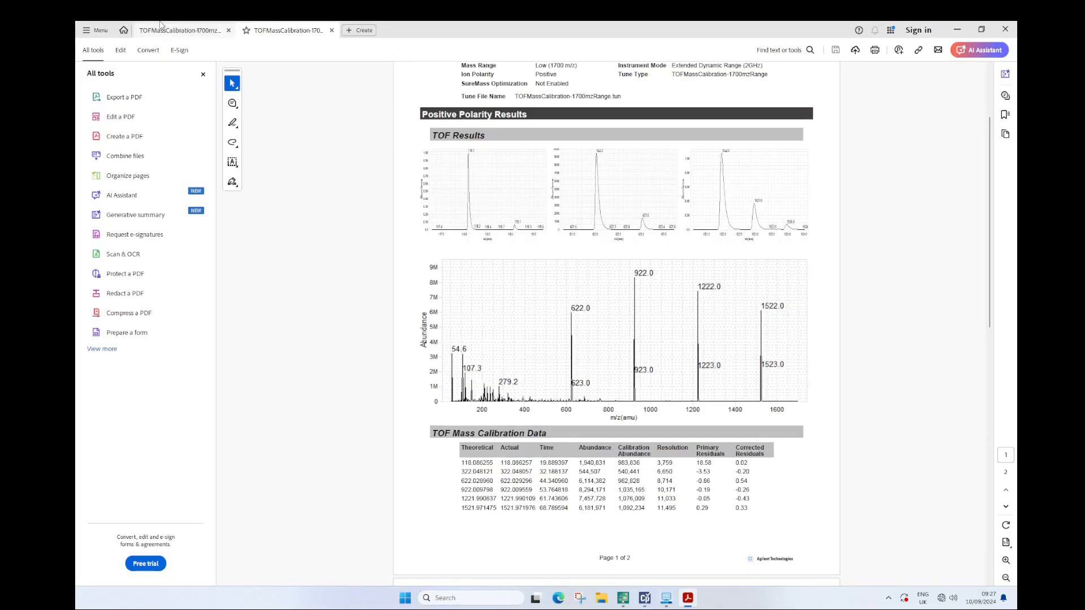
pyautogui.click(178, 31)
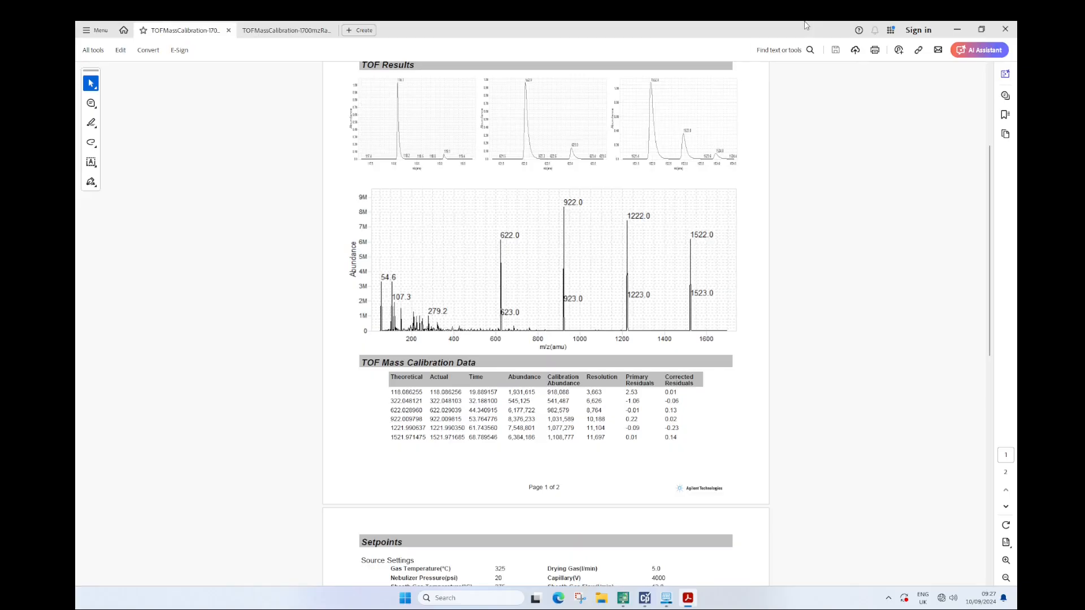
pyautogui.click(1002, 32)
pyautogui.click(491, 326)
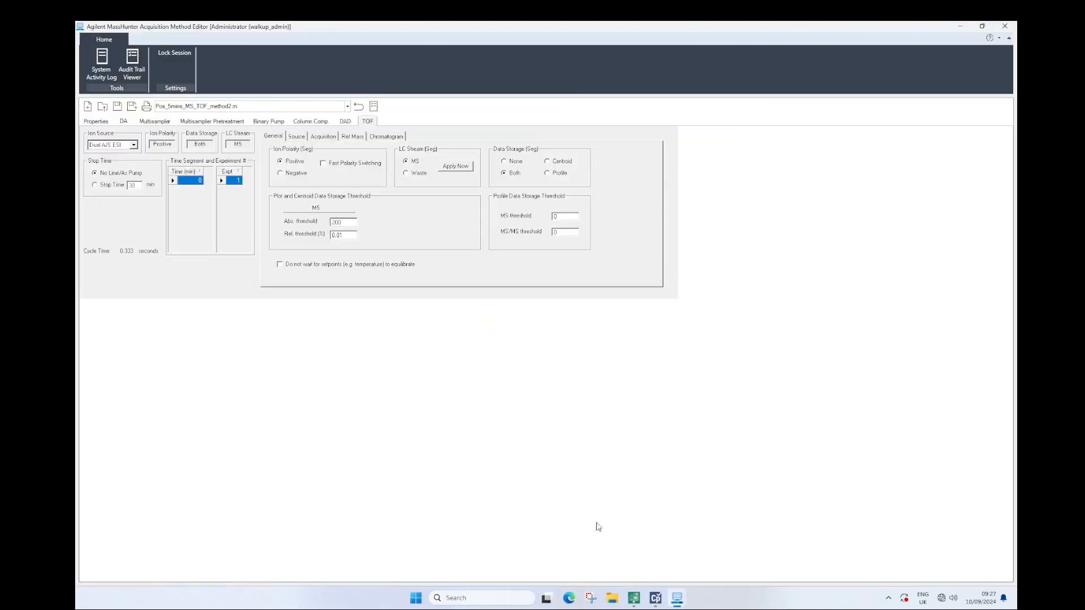
# Switch to MassHunter Data Acquisition and save the tune file as TOFMassCalibration-1700mzRange.tun
pyautogui.click(660, 604)
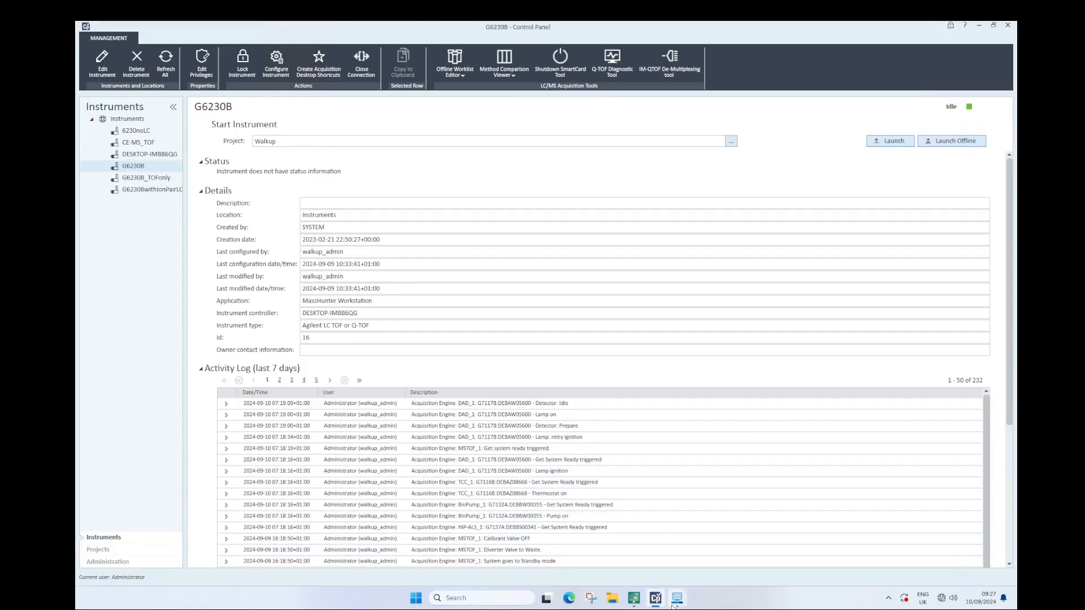
pyautogui.click(609, 561)
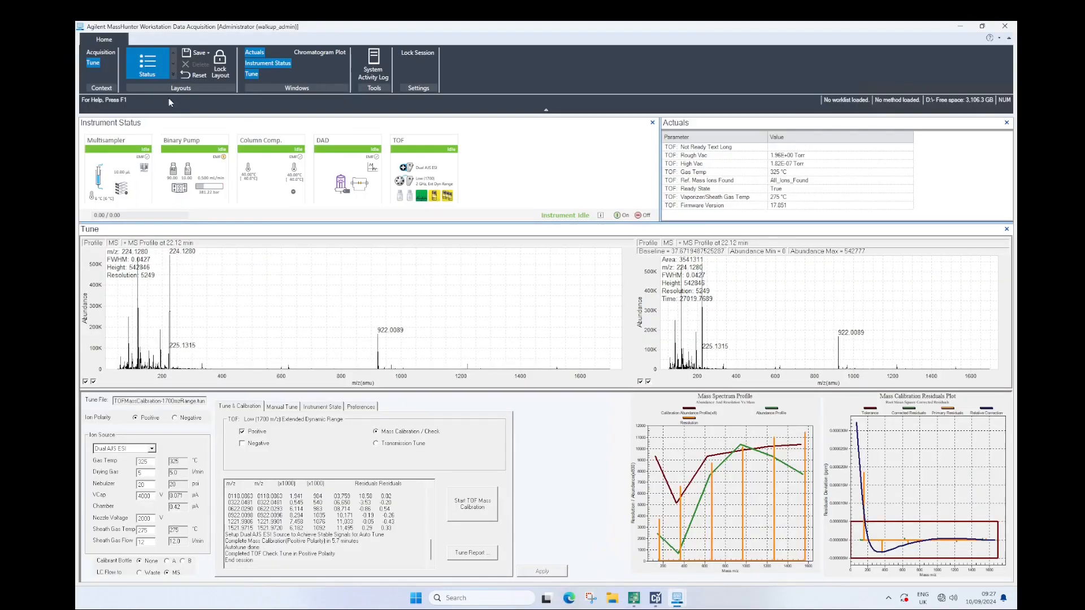
pyautogui.click(323, 407)
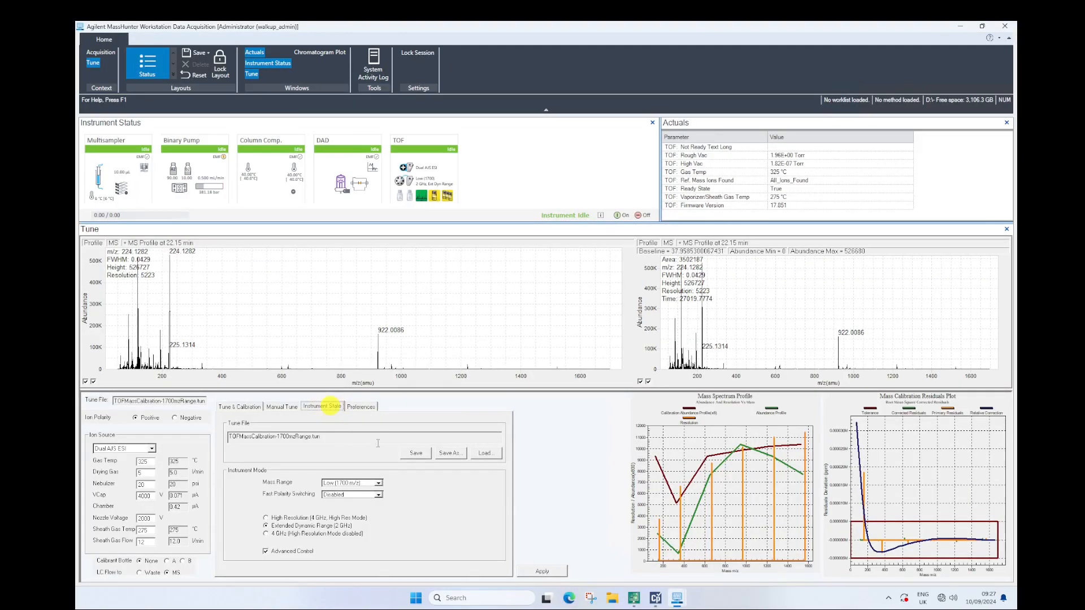
pyautogui.click(417, 453)
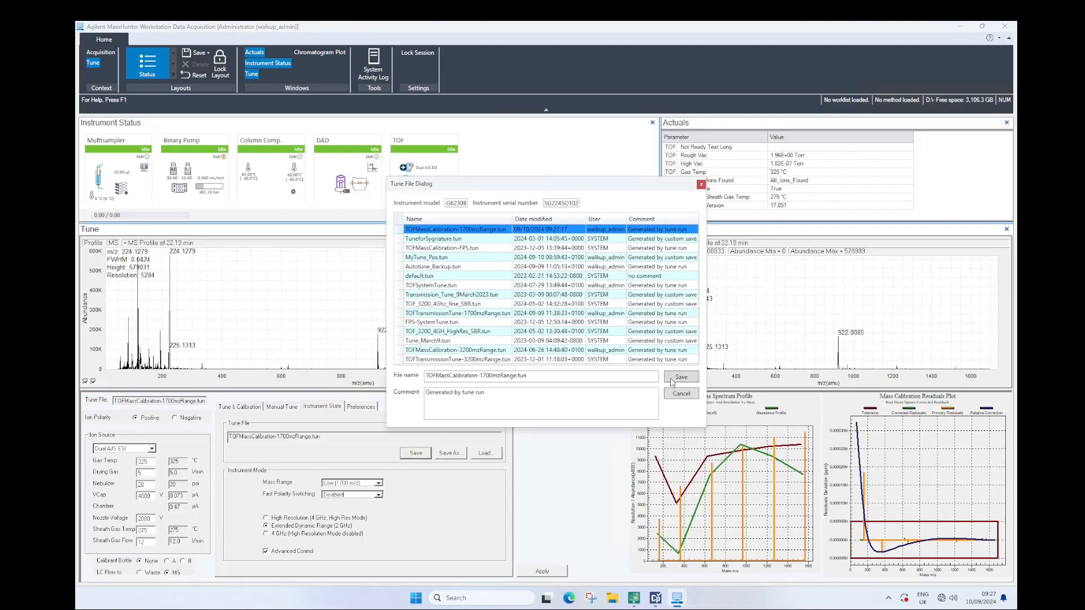
pyautogui.click(672, 376)
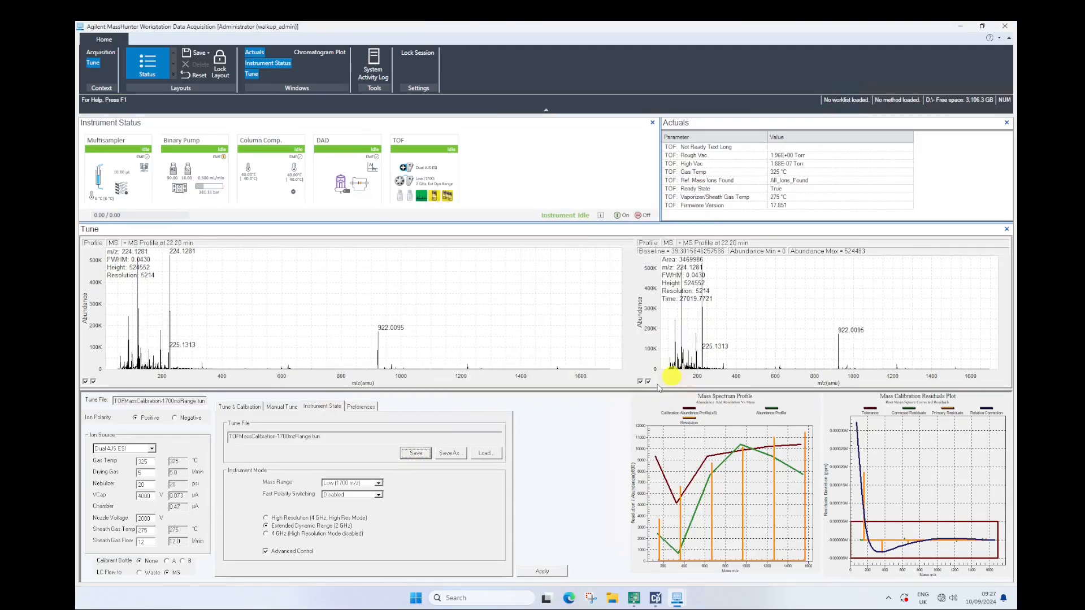
# Leave the Tune context for the Acquisition context, saving the tune file's changes
pyautogui.click(104, 54)
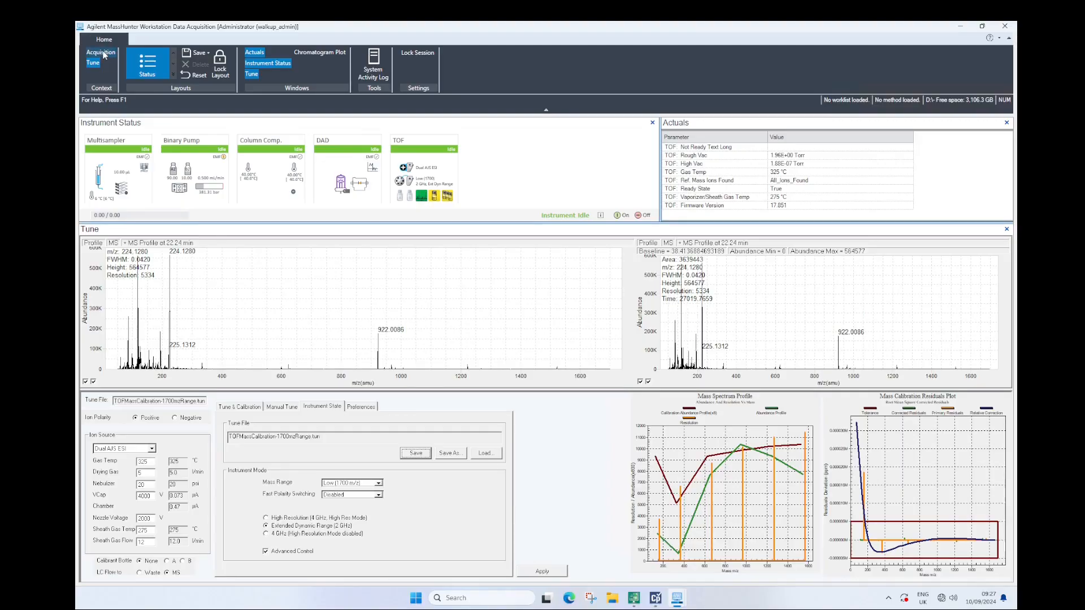
pyautogui.click(579, 360)
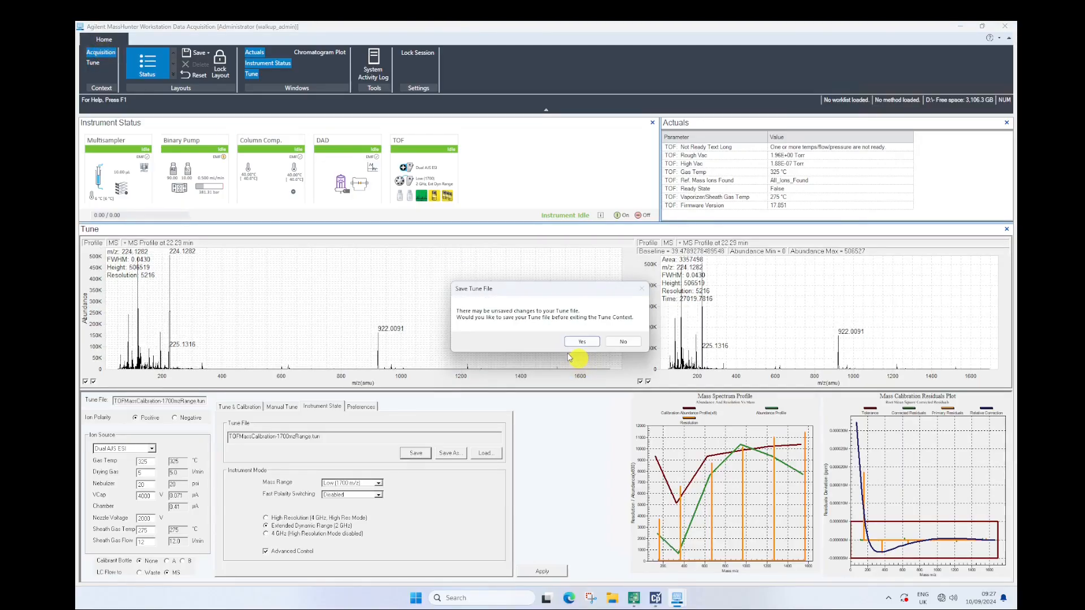
pyautogui.click(582, 342)
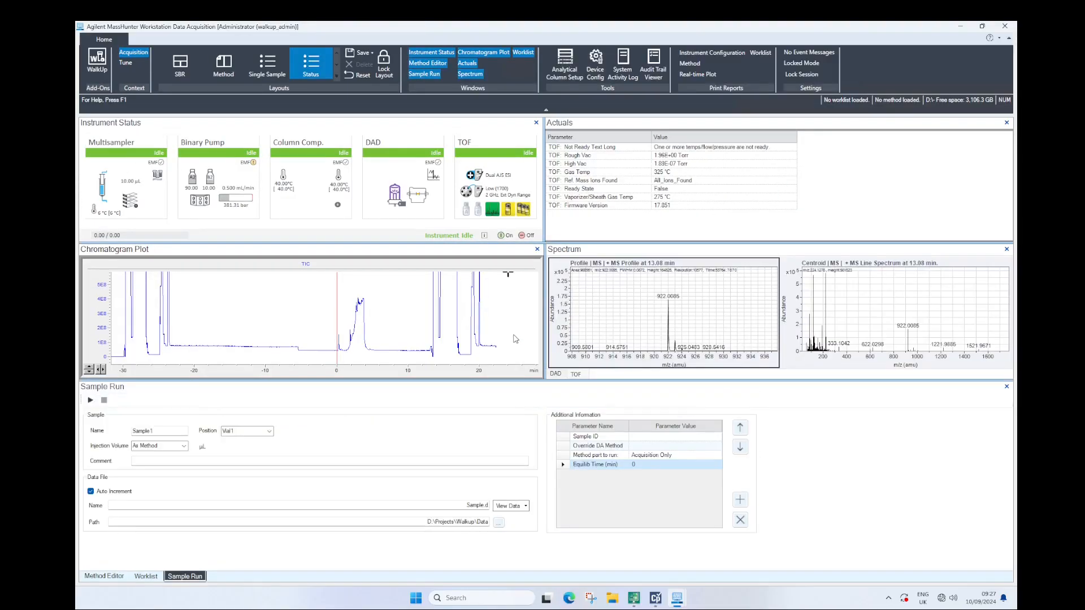
# Load Pos_5mins_MS_TOF_method2.m in the Method Editor and check the TOF source's sheath gas temperature
pyautogui.click(104, 576)
pyautogui.click(102, 401)
pyautogui.doubleClick(430, 255)
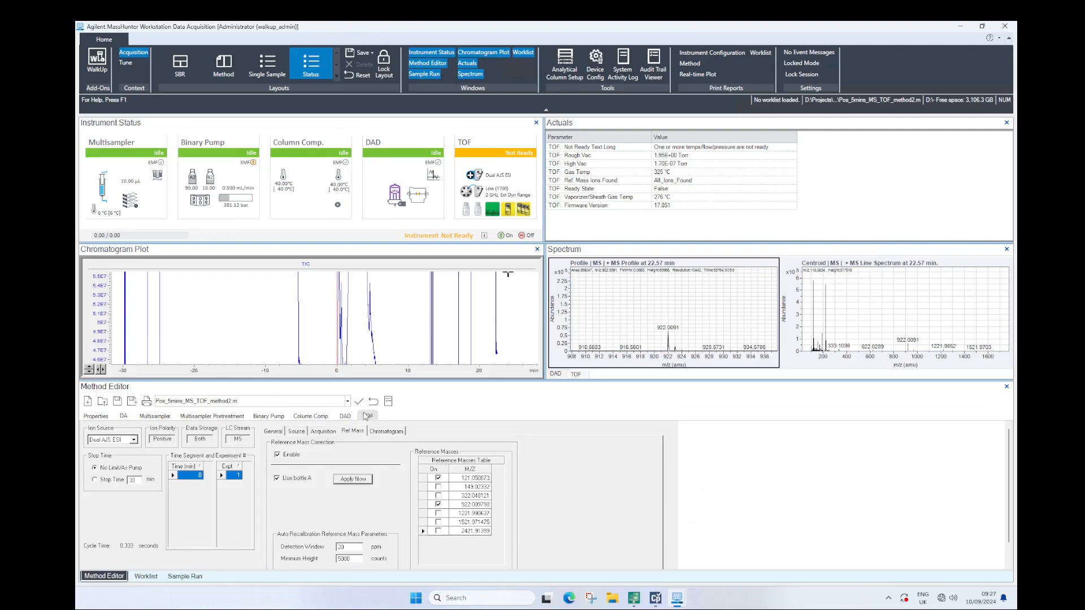
pyautogui.click(297, 432)
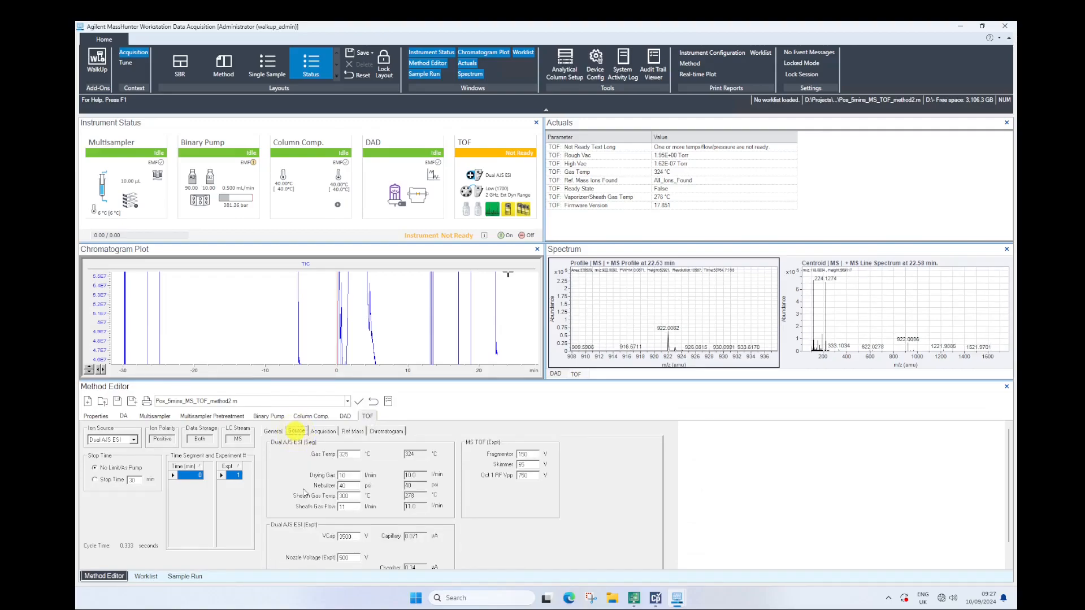
pyautogui.doubleClick(343, 496)
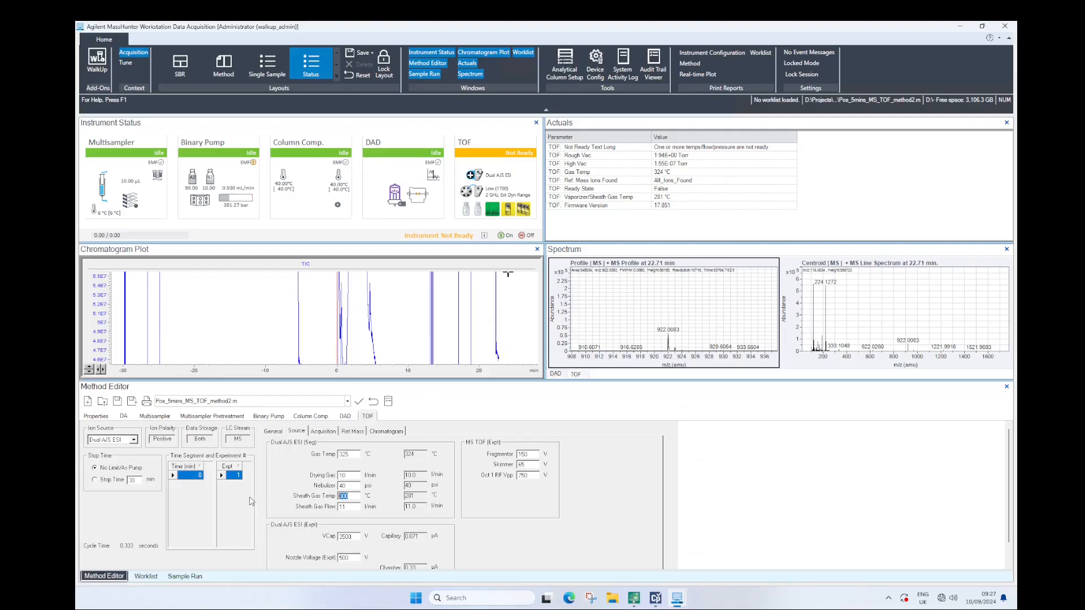
# Create a new worklist without saving the changes to the completed one
pyautogui.click(146, 576)
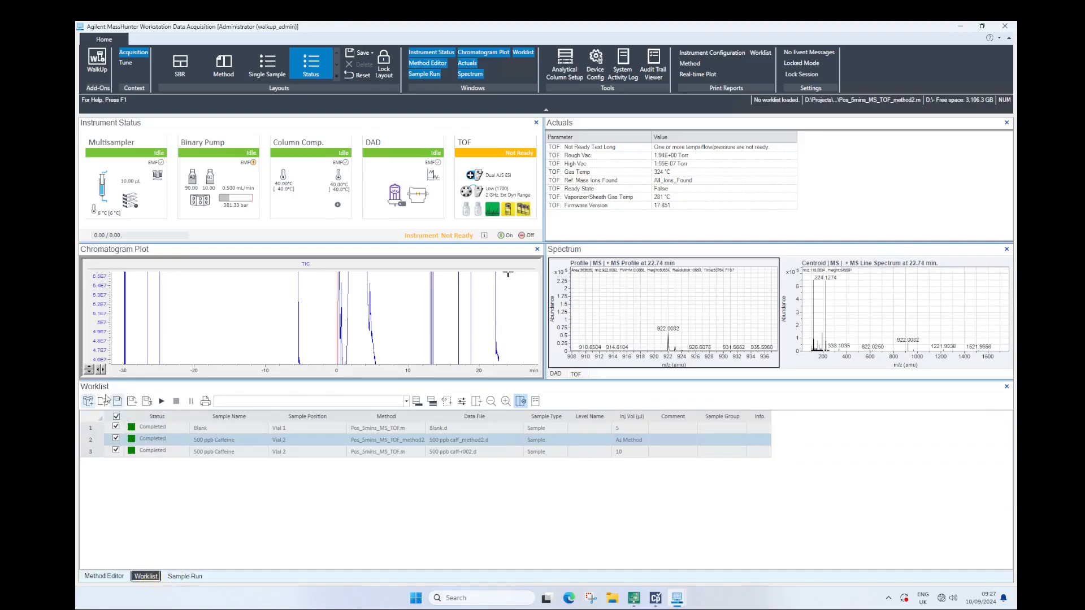
pyautogui.click(88, 401)
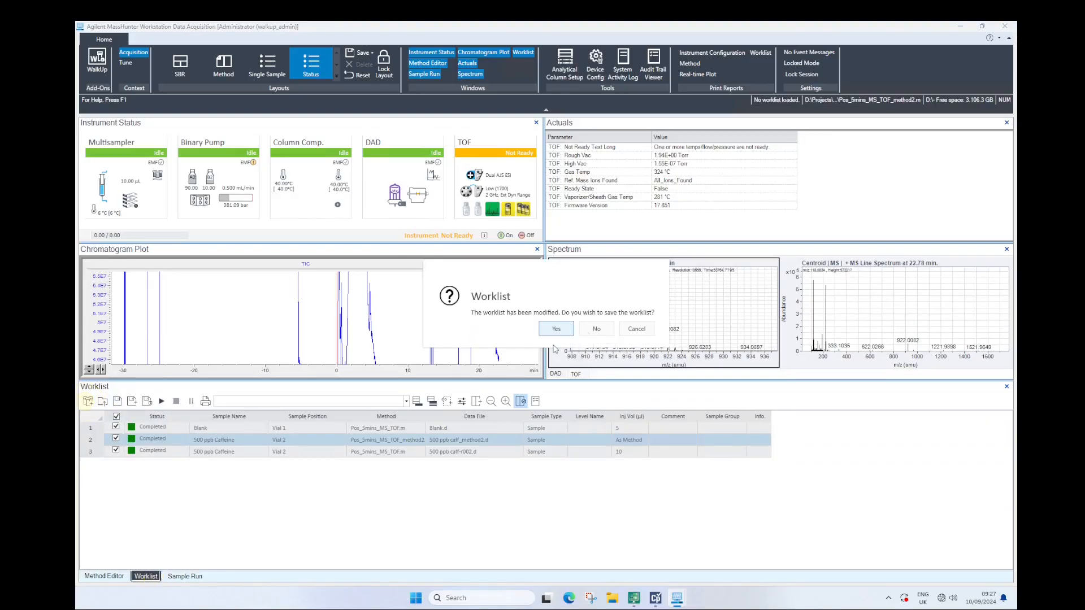
pyautogui.click(597, 329)
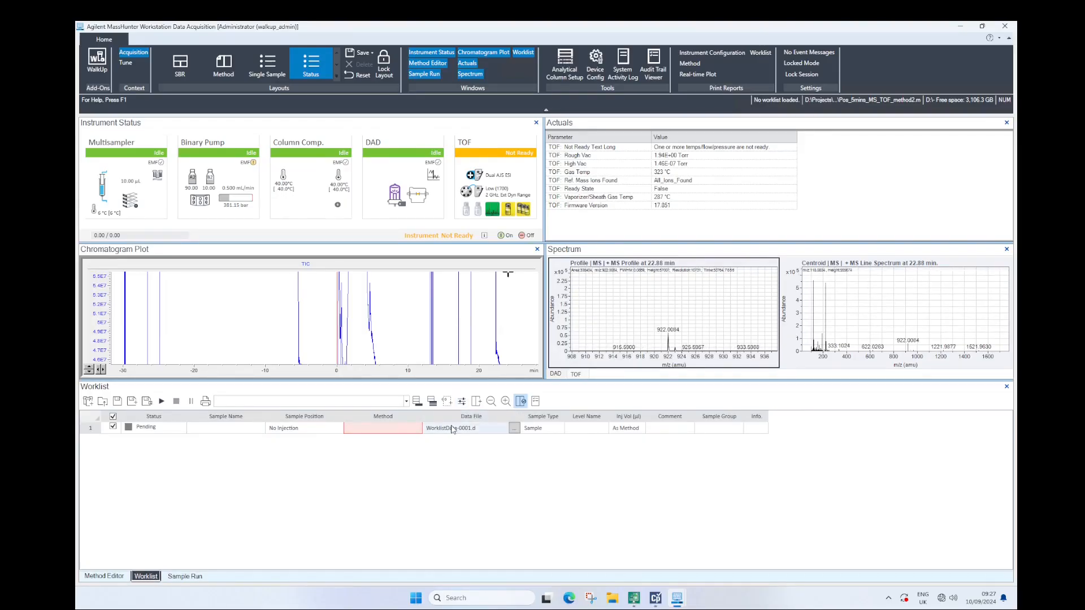
# Create a MethodsTest folder under Data and set it as the worklist's root file folder in the run parameters
pyautogui.click(461, 401)
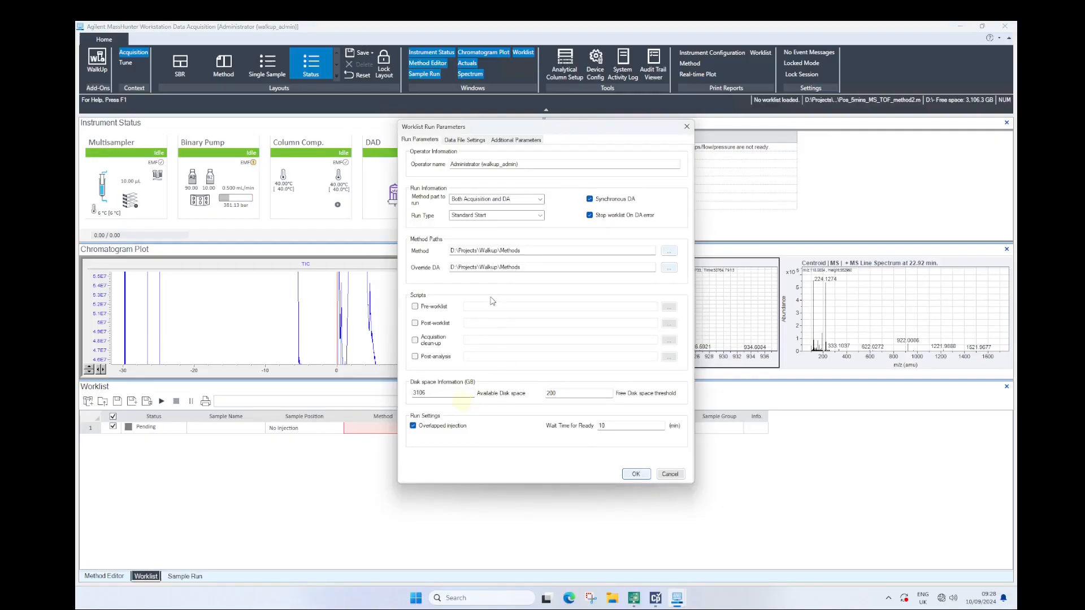
pyautogui.click(464, 140)
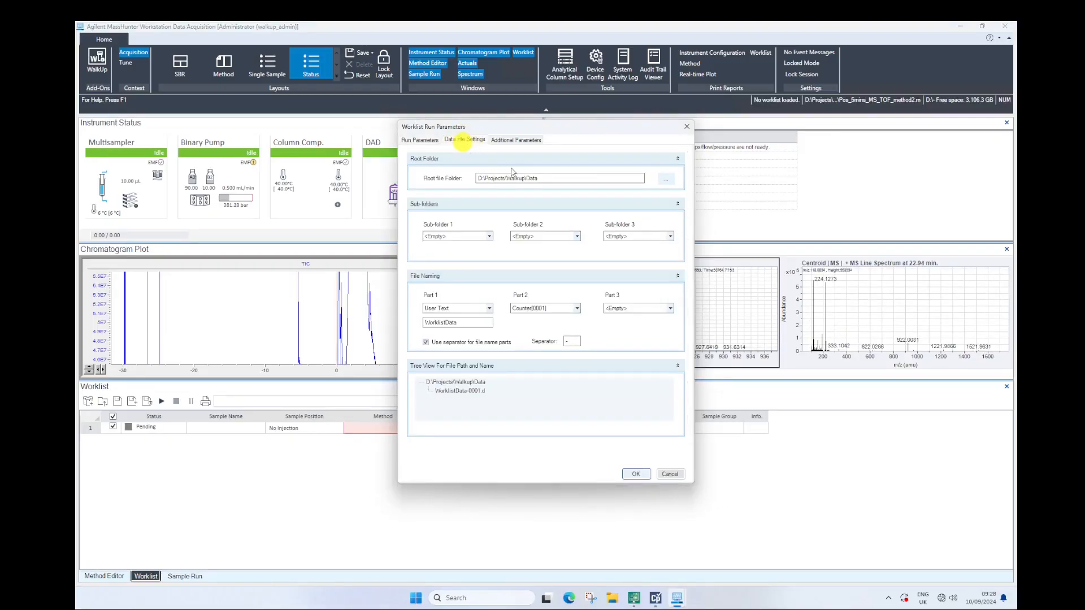
pyautogui.click(666, 178)
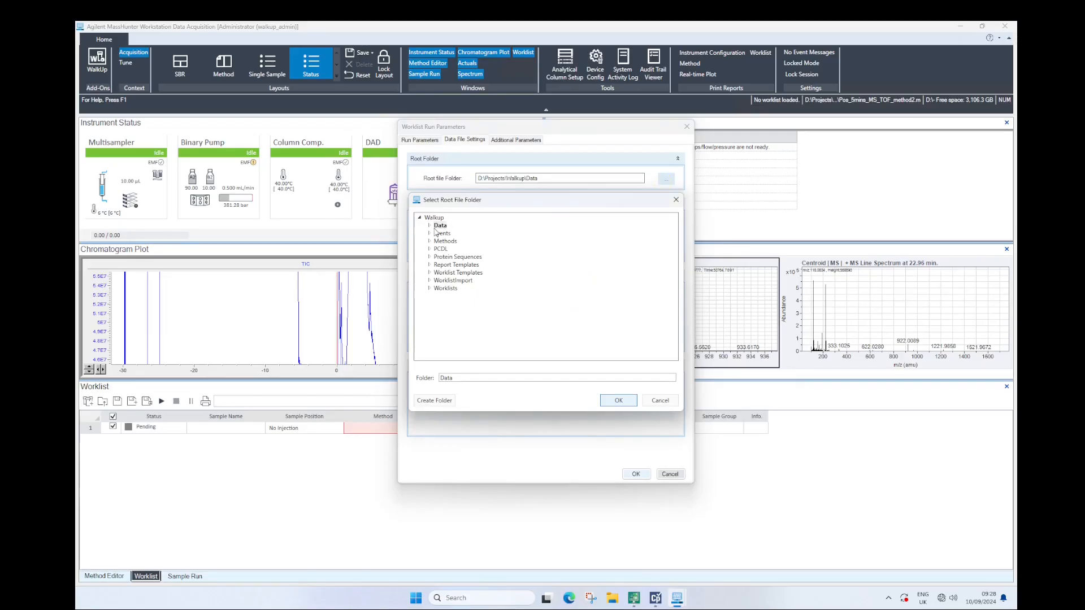
pyautogui.click(430, 226)
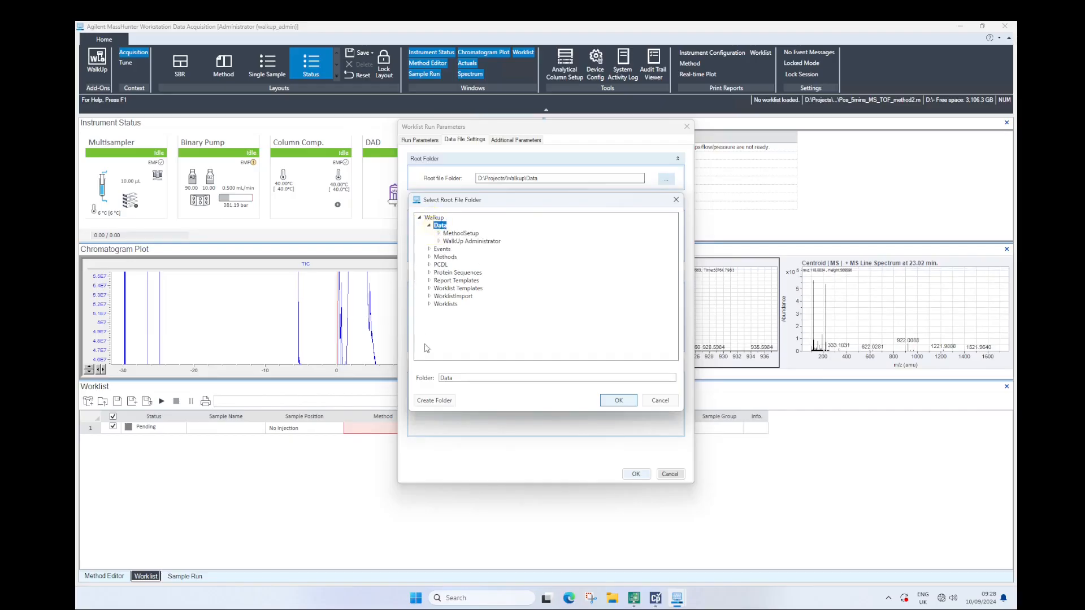
pyautogui.click(434, 400)
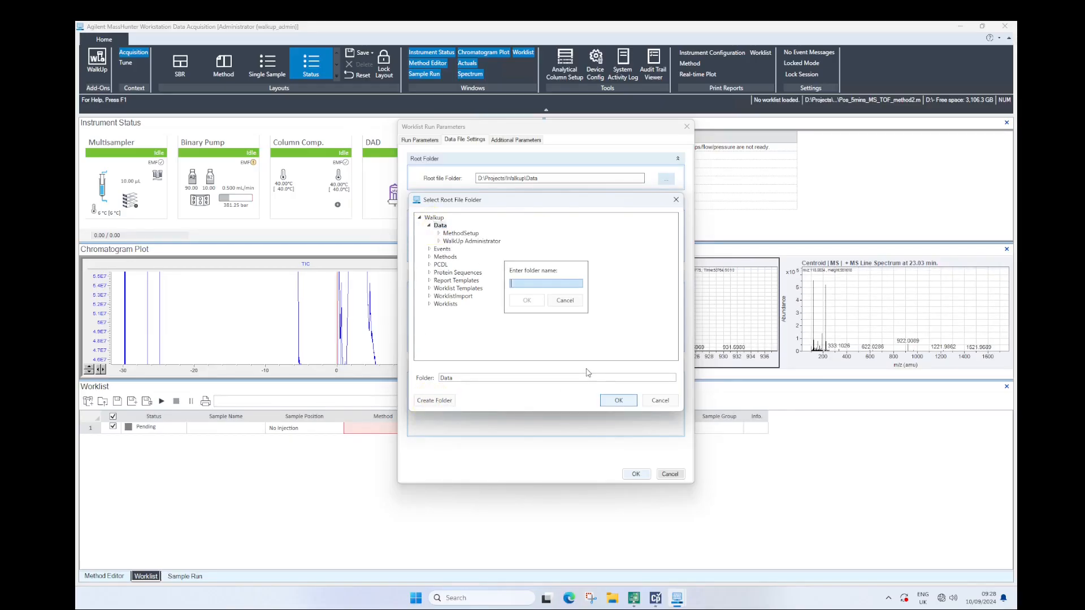
pyautogui.write('Methods')
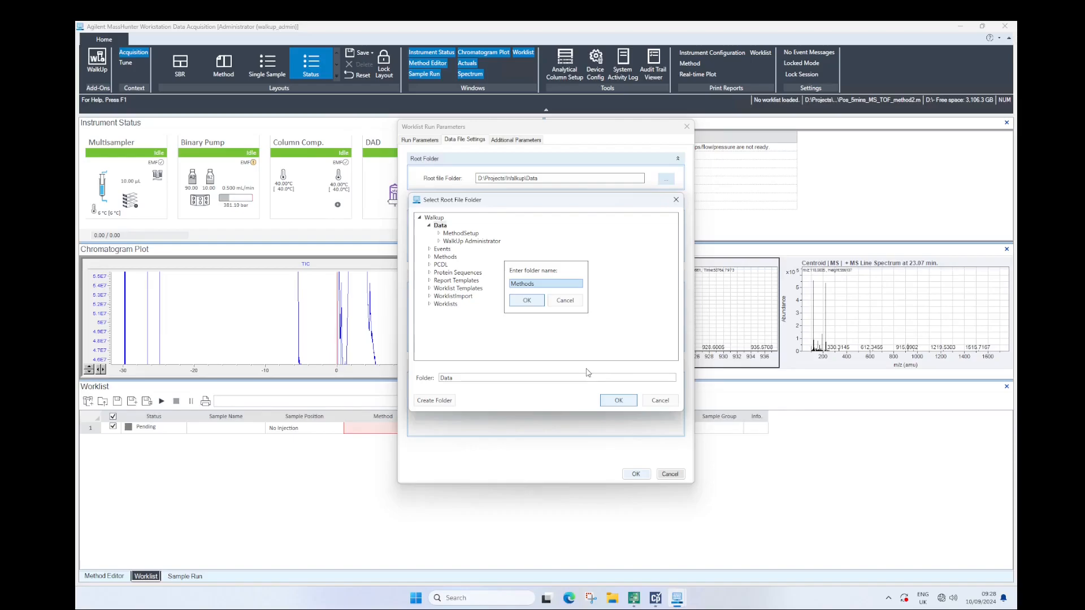
pyautogui.write('Test')
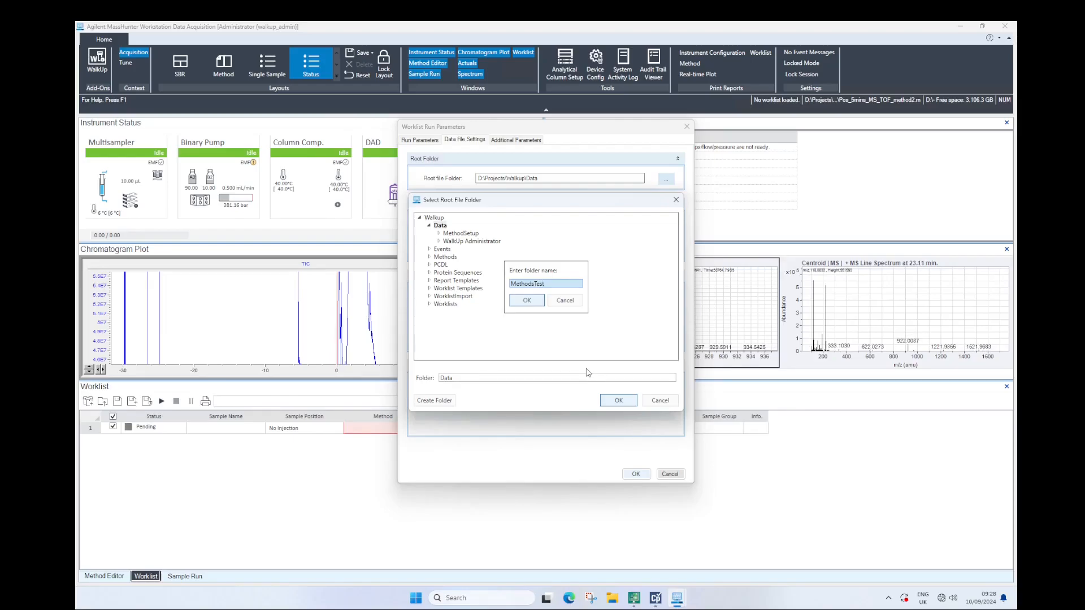
pyautogui.press('Return')
pyautogui.click(619, 400)
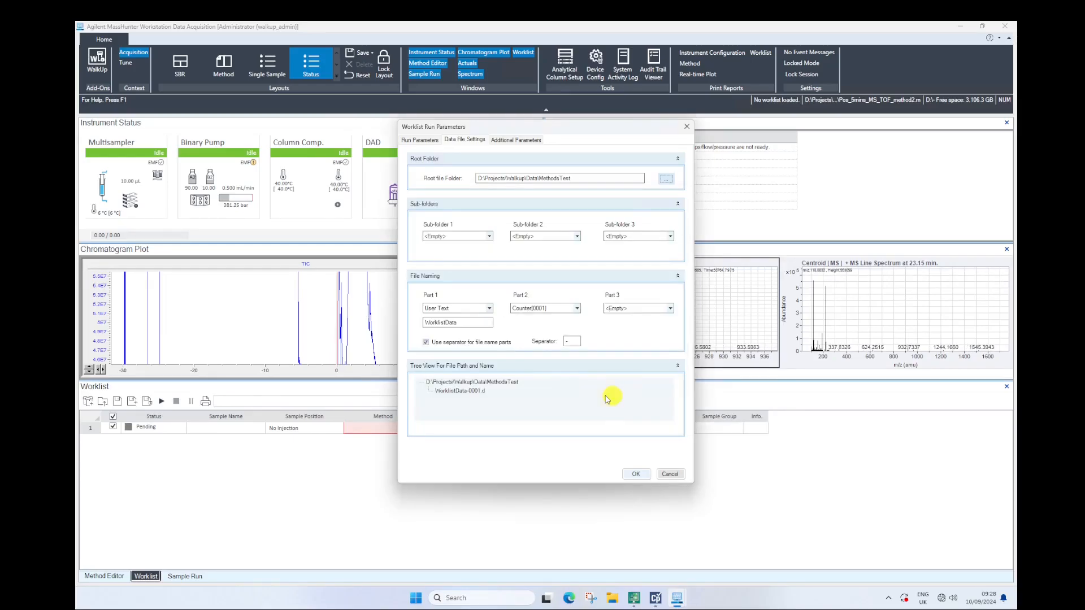
# Turn off Synchronous DA and Overlapped injection in the worklist run parameters and apply them
pyautogui.click(418, 141)
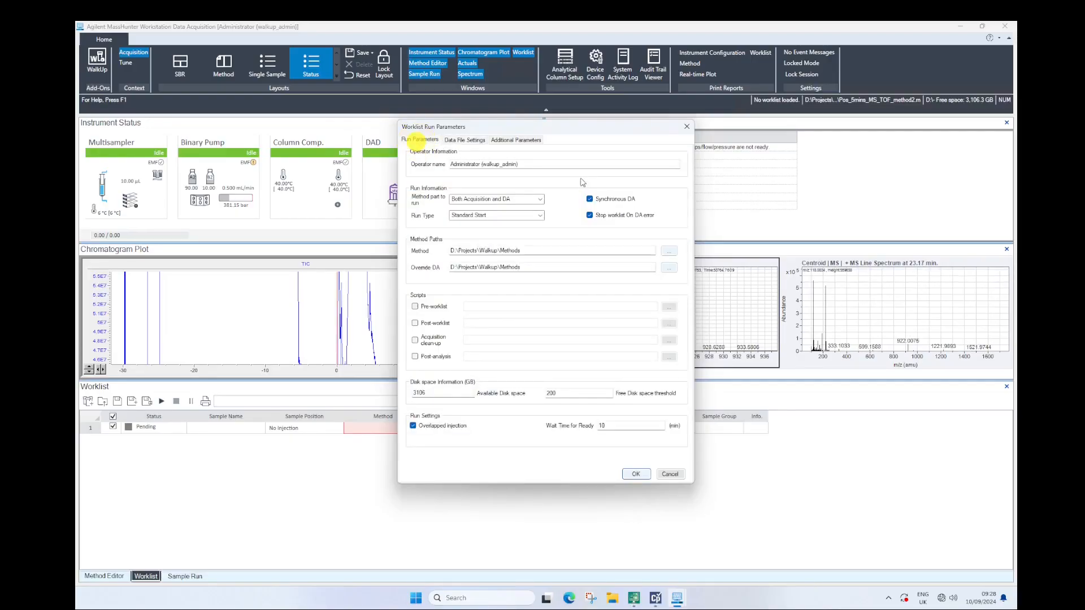
pyautogui.click(590, 199)
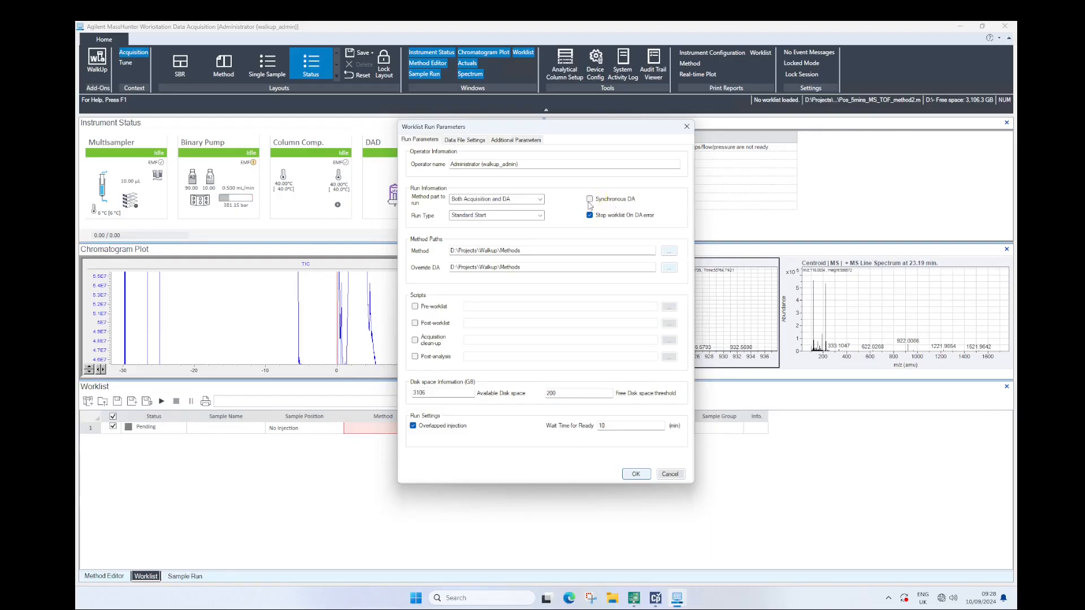
pyautogui.click(425, 426)
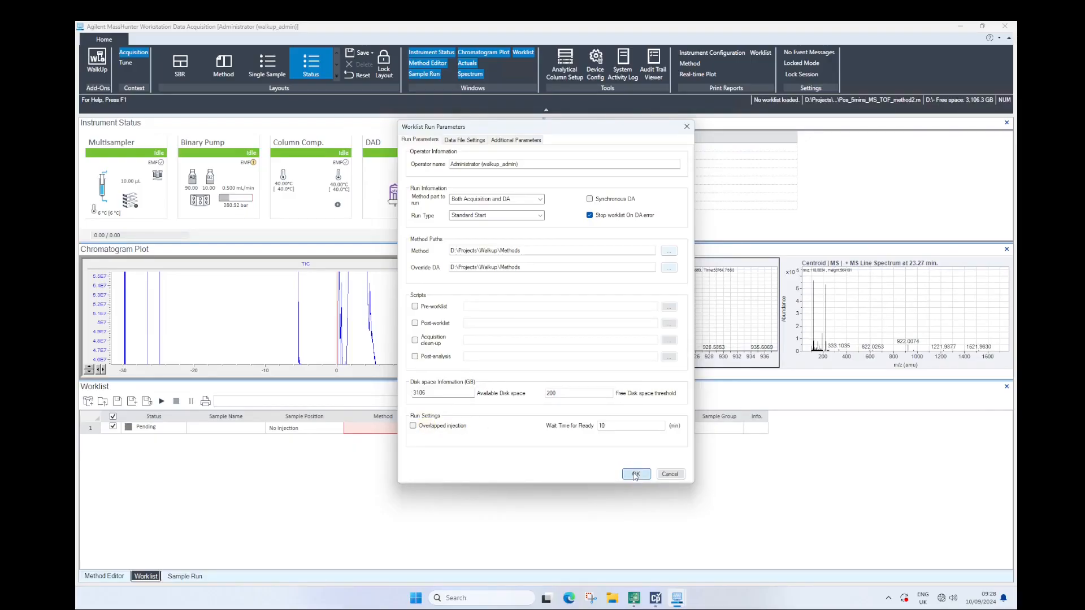
pyautogui.click(635, 475)
# Name the first worklist sample Blank and set its sample position to Vial 1
pyautogui.click(201, 432)
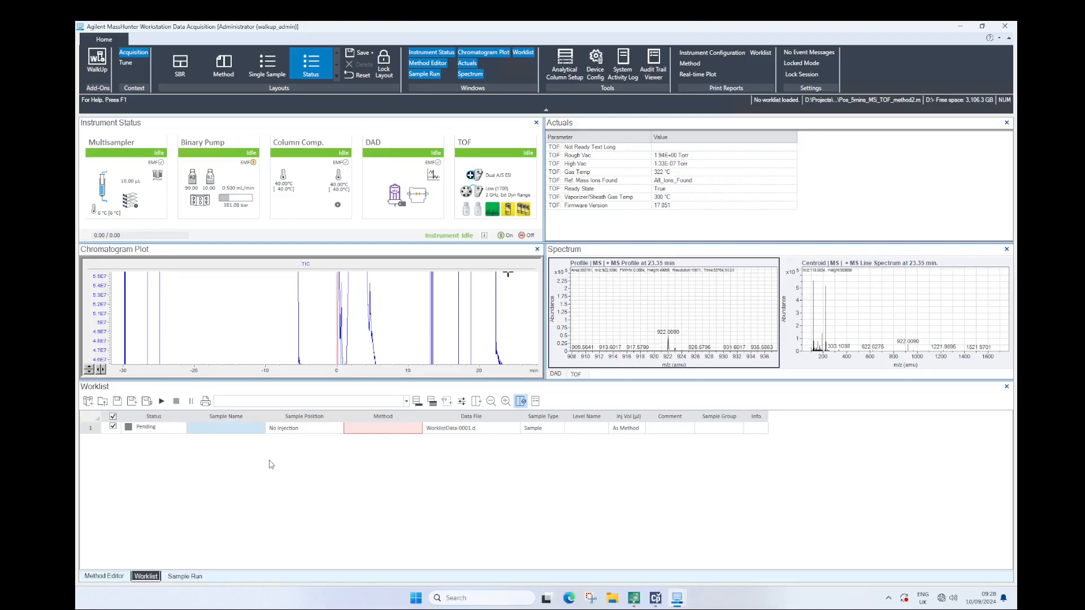
pyautogui.write('Blank')
pyautogui.press('Tab')
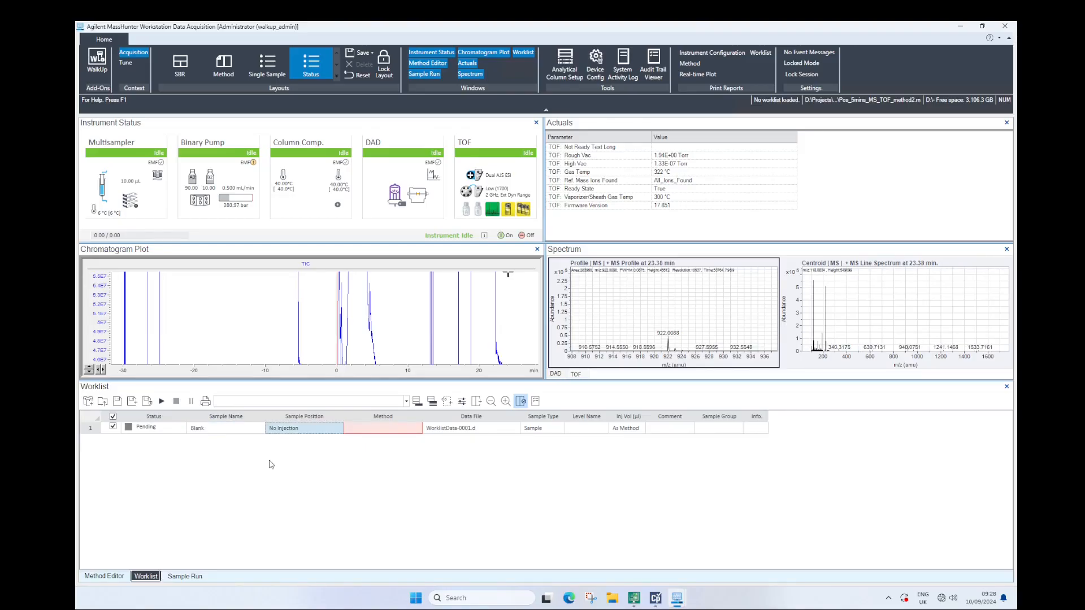
pyautogui.write('Vial 1')
pyautogui.press('Tab')
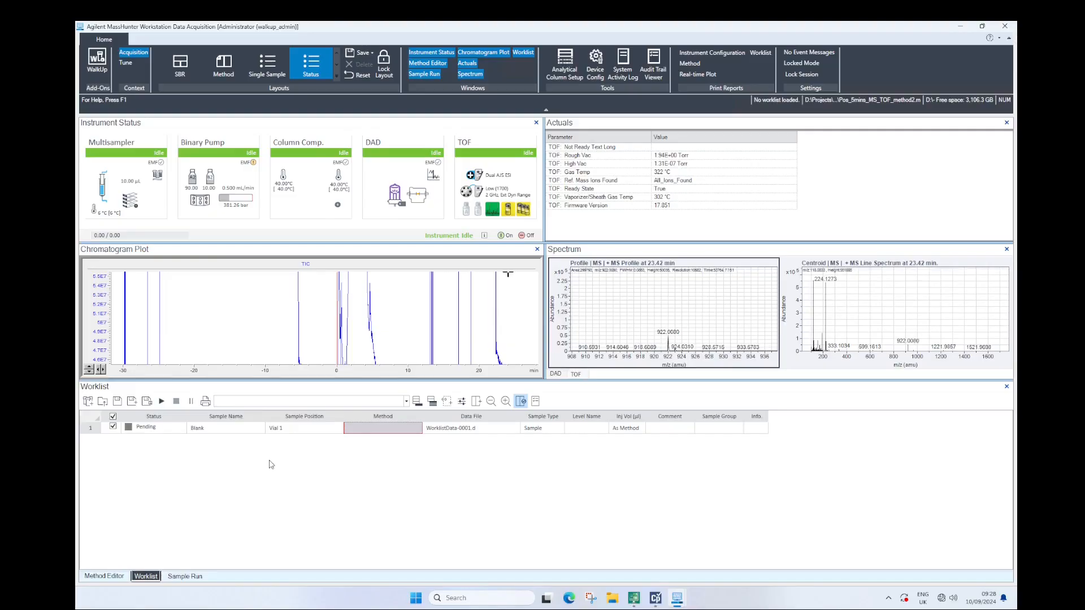
# Assign the method Pos_5mins_MS_TOF_method2.m to the Blank sample and name its data file Blank.d
pyautogui.click(353, 432)
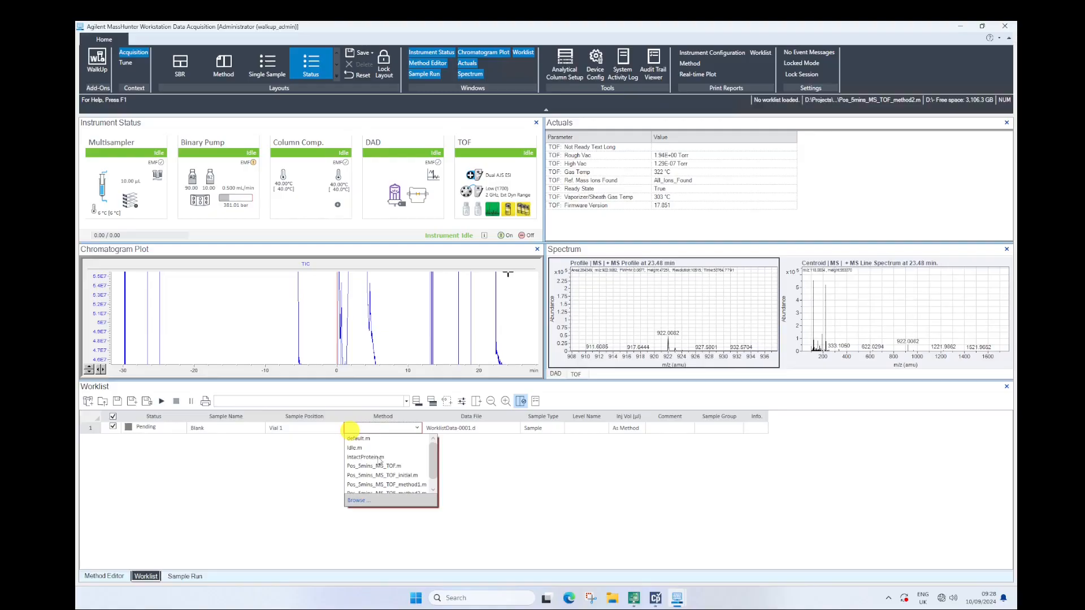
pyautogui.click(395, 485)
pyautogui.click(472, 429)
pyautogui.moveTo(481, 431); pyautogui.dragTo(400, 432)
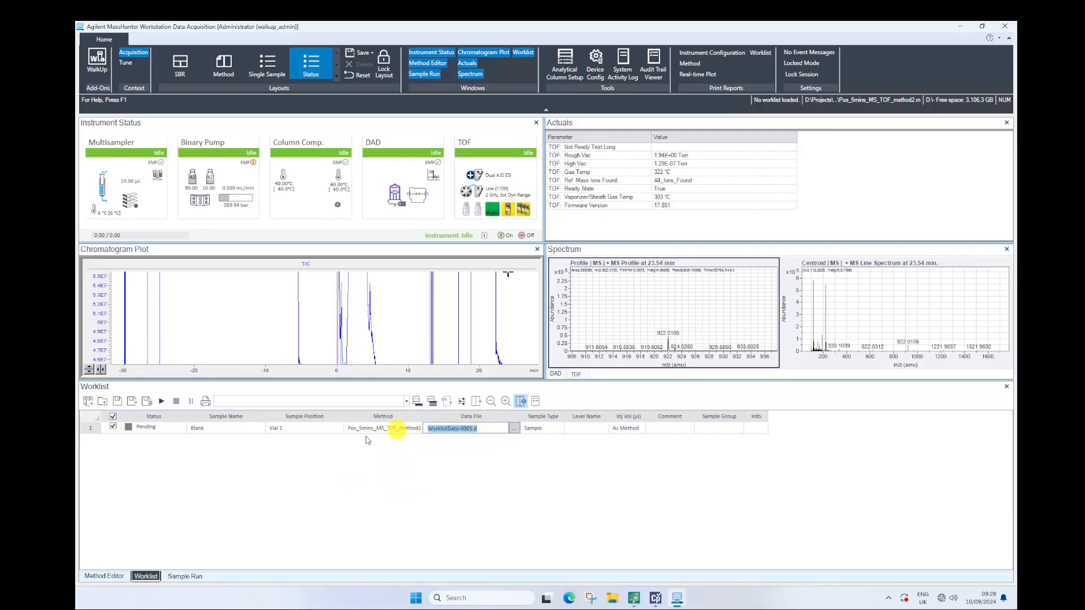
pyautogui.write('Blank')
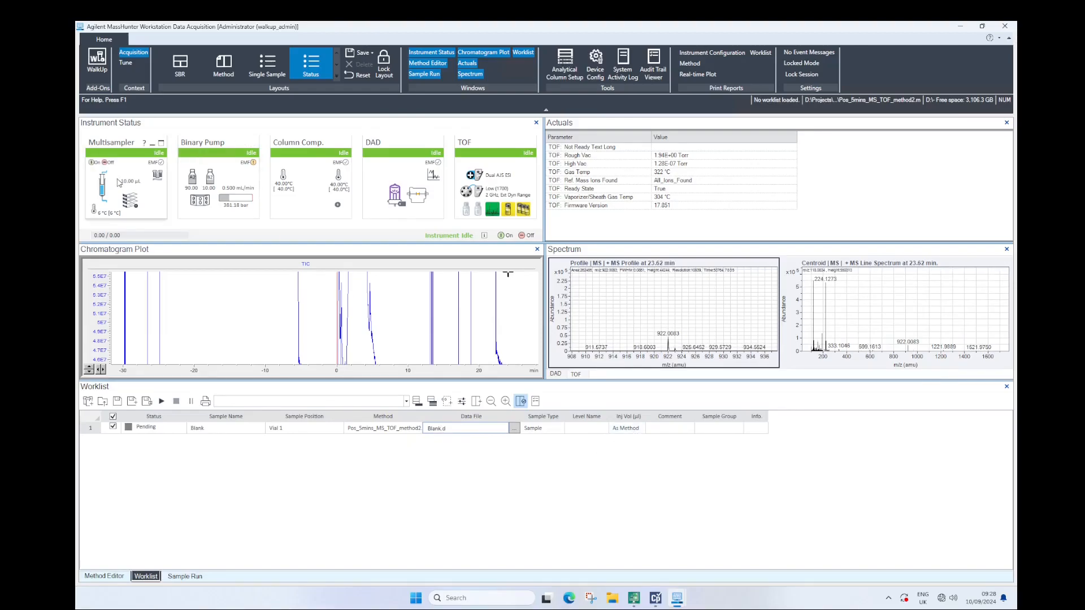
# Add another sample to the worklist through Add Multiple Samples, using the second vial of the 5-vial reference array Tray B
pyautogui.click(86, 429)
pyautogui.rightClick(87, 429)
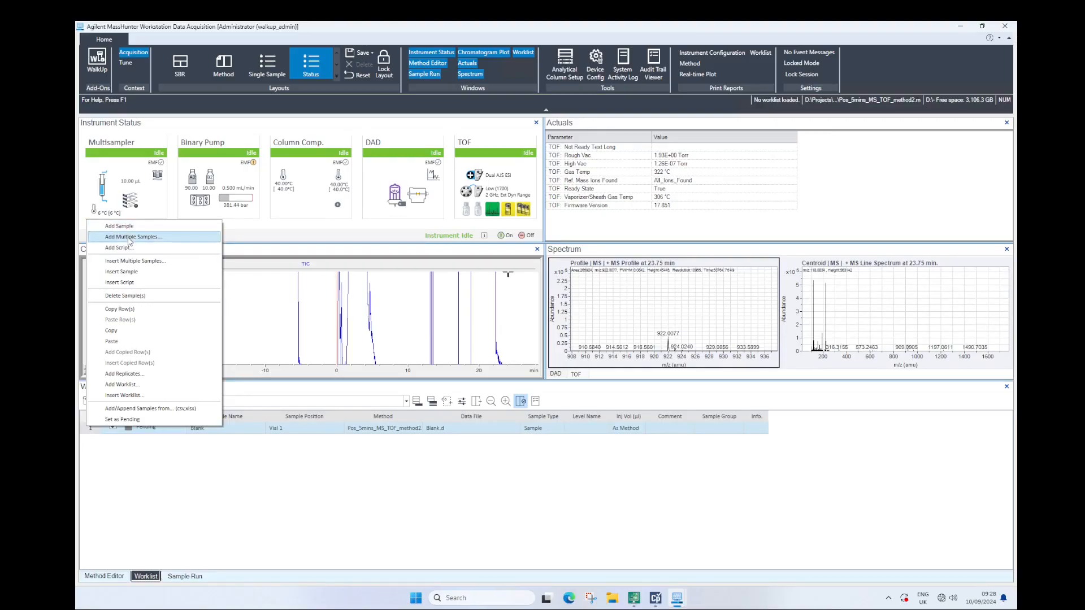
pyautogui.click(130, 237)
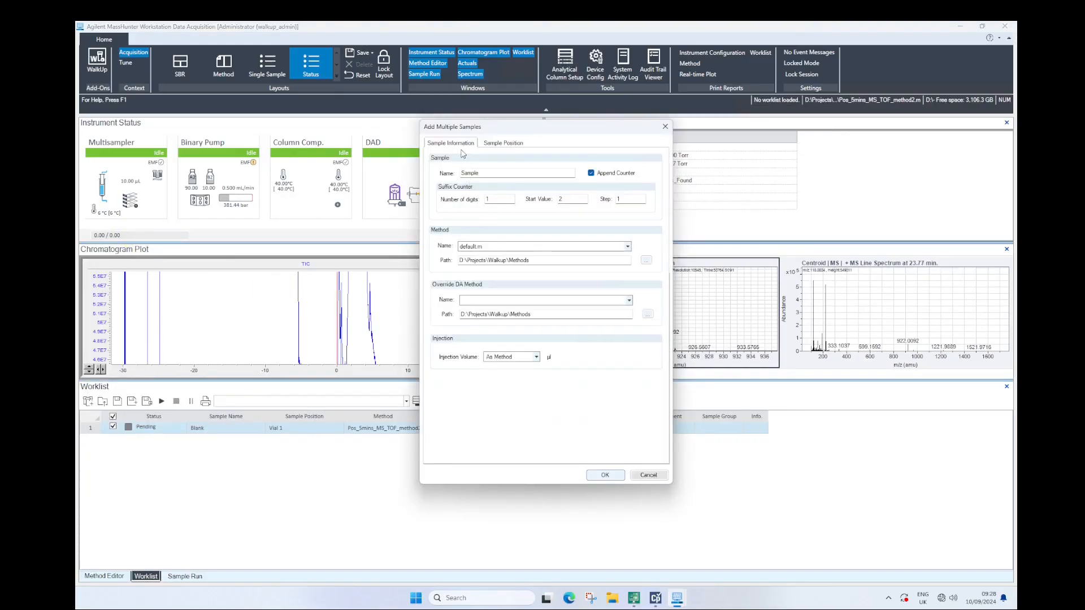
pyautogui.click(502, 143)
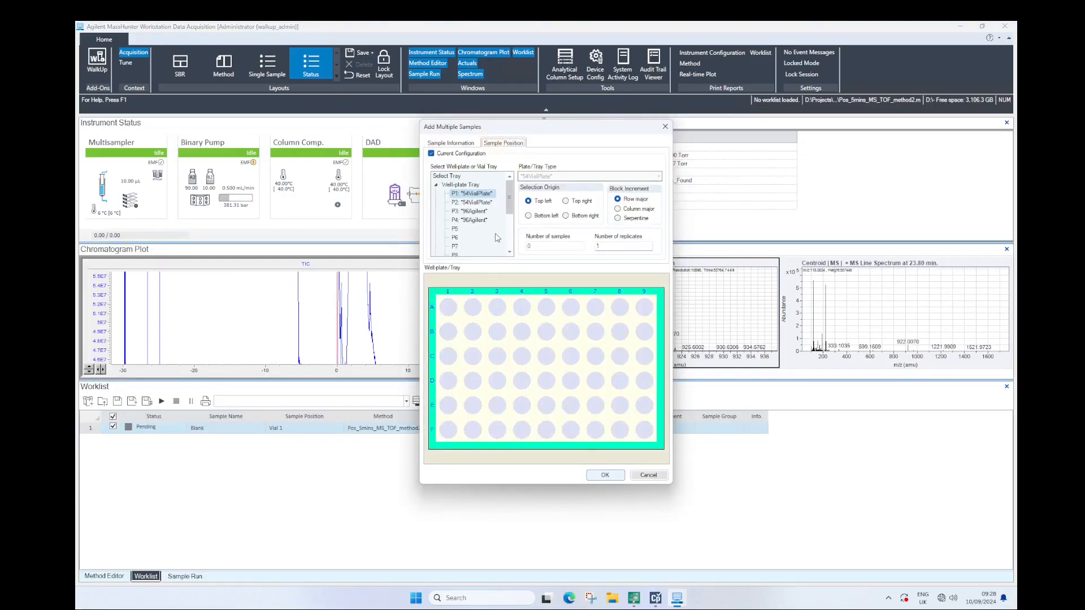
pyautogui.moveTo(510, 205); pyautogui.dragTo(509, 233)
pyautogui.click(473, 246)
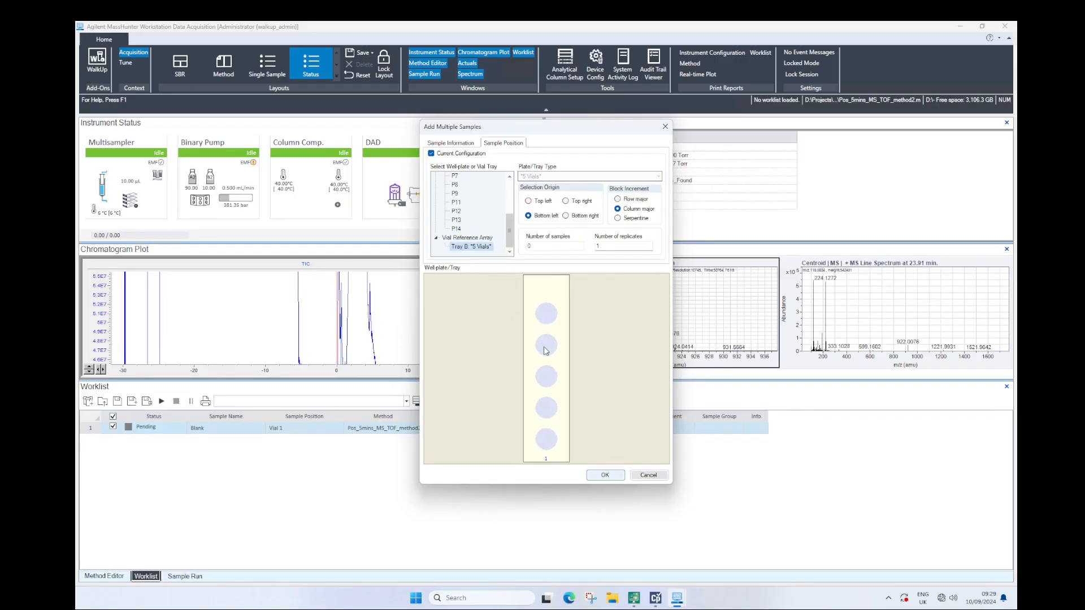
pyautogui.click(546, 408)
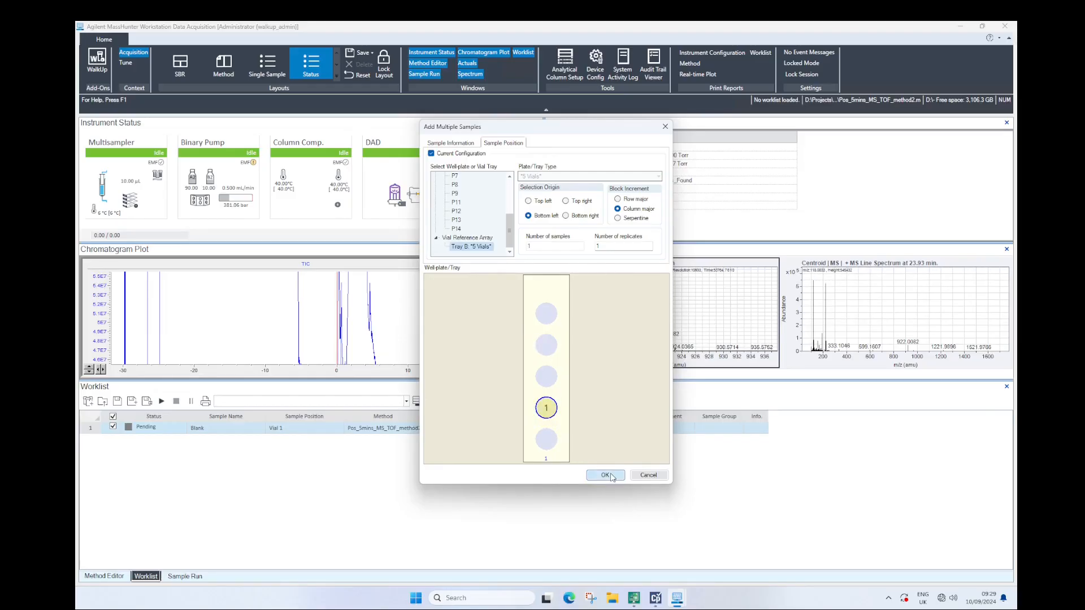
pyautogui.click(605, 475)
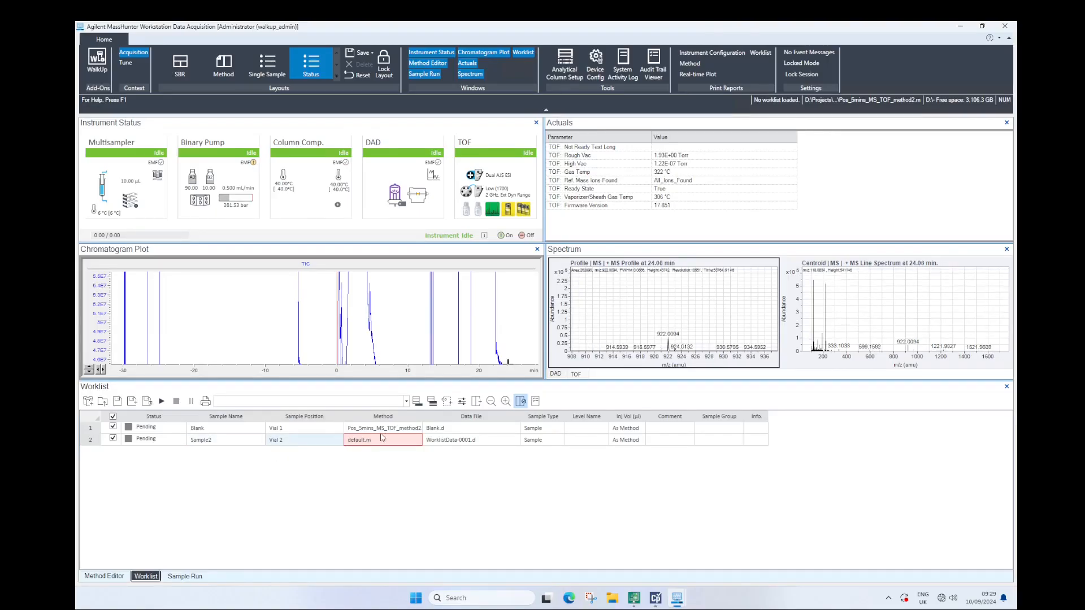
# Assign Pos_5mins_MS_TOF_method2.m to the Vial 2 sample and rename the sample 500ppb Caff
pyautogui.click(415, 439)
pyautogui.scroll(-1, 406, 499)
pyautogui.click(407, 498)
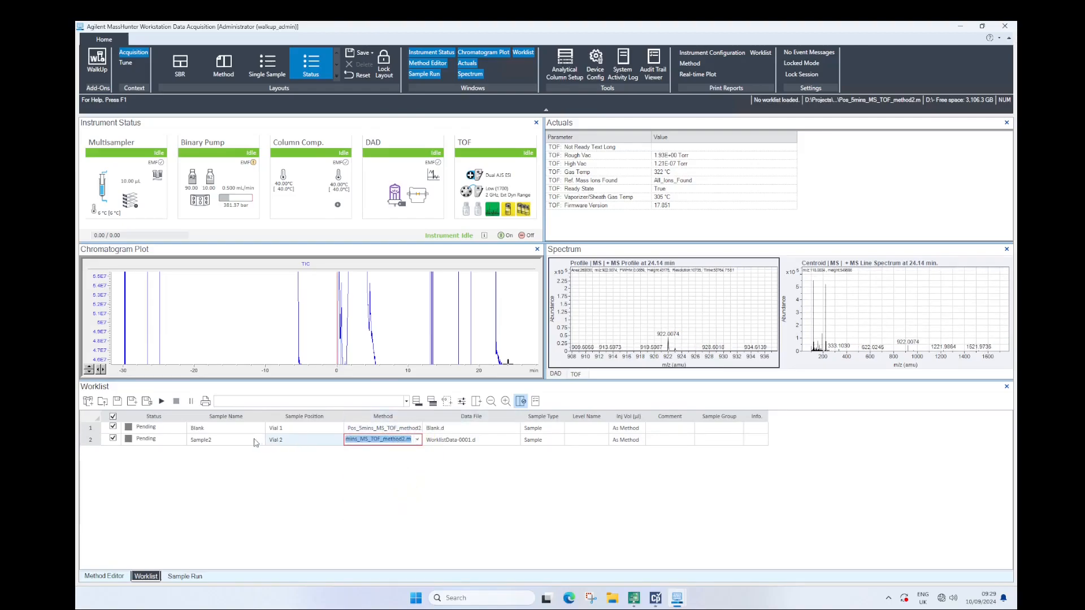
pyautogui.click(226, 440)
pyautogui.moveTo(232, 442); pyautogui.dragTo(146, 440)
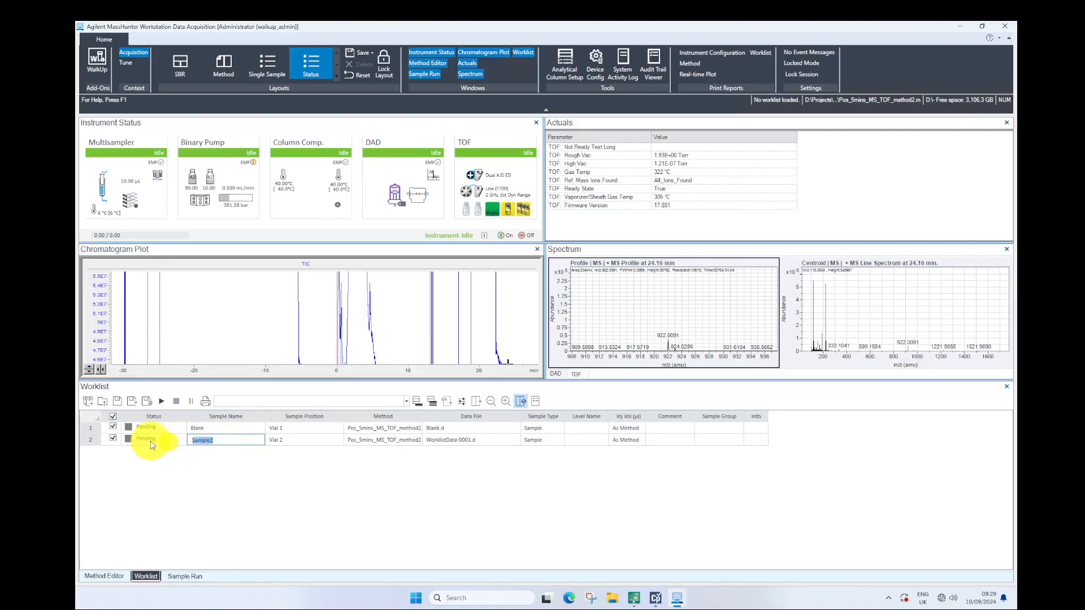
pyautogui.write('500ppb Caff')
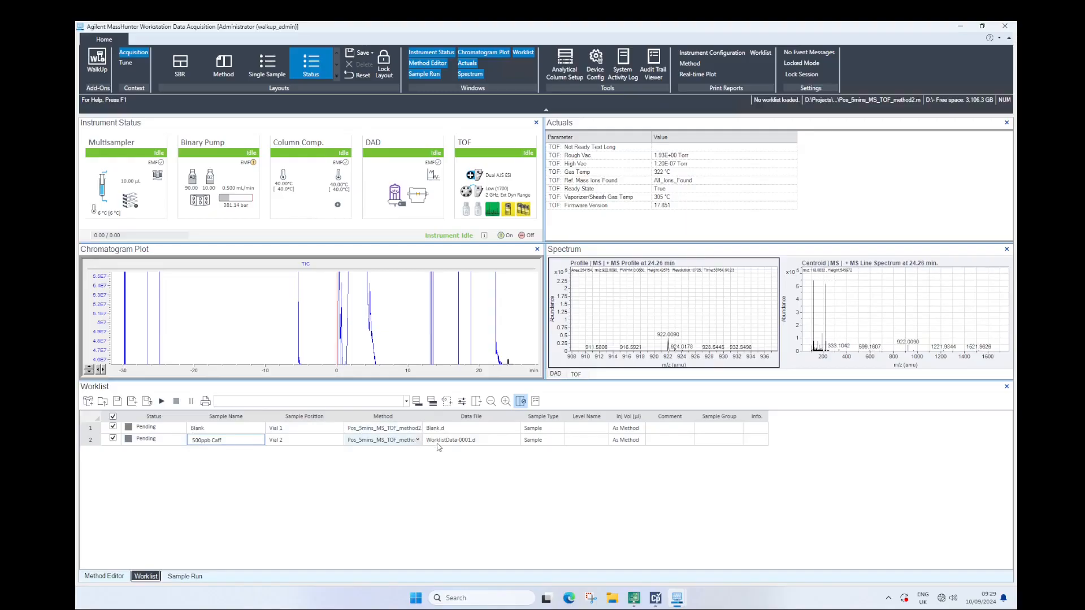
# Name the data file of the 500ppb Caff sample caff_std.d
pyautogui.click(438, 441)
pyautogui.click(469, 440)
pyautogui.click(396, 433)
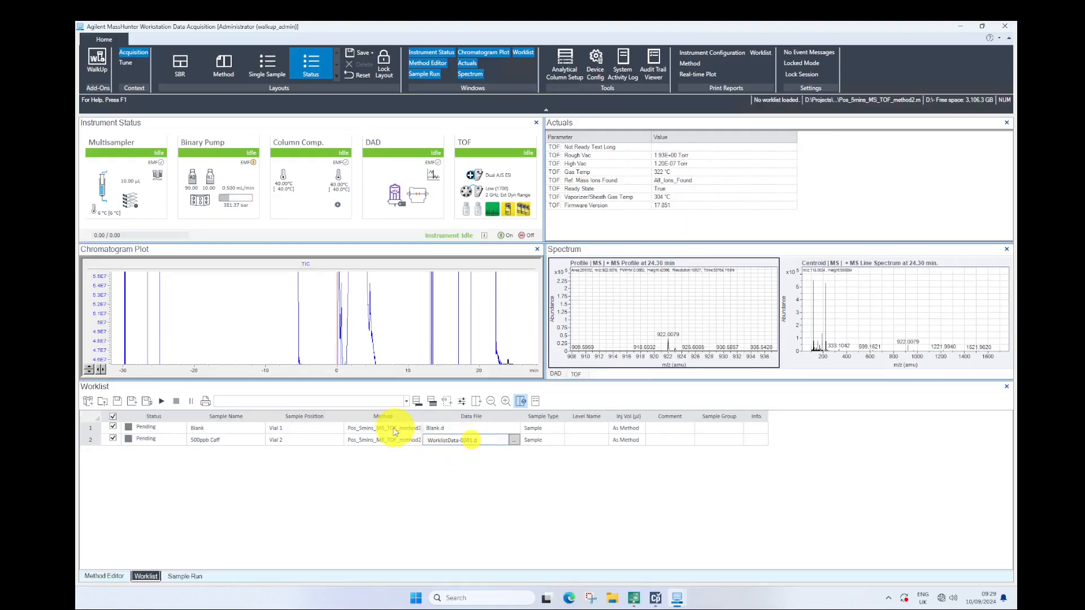
pyautogui.write('caff')
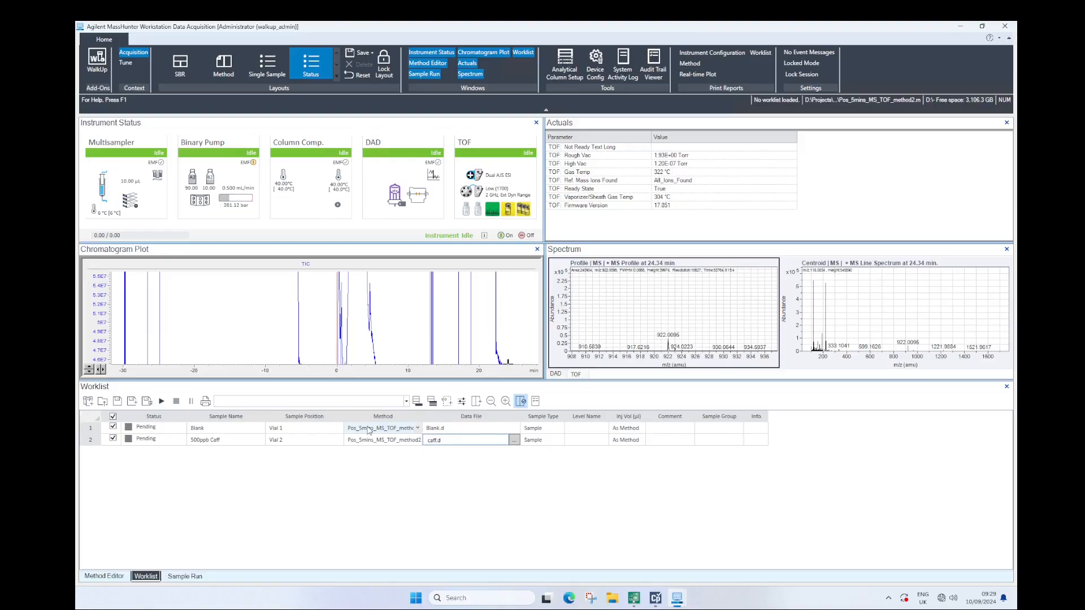
pyautogui.write('_std')
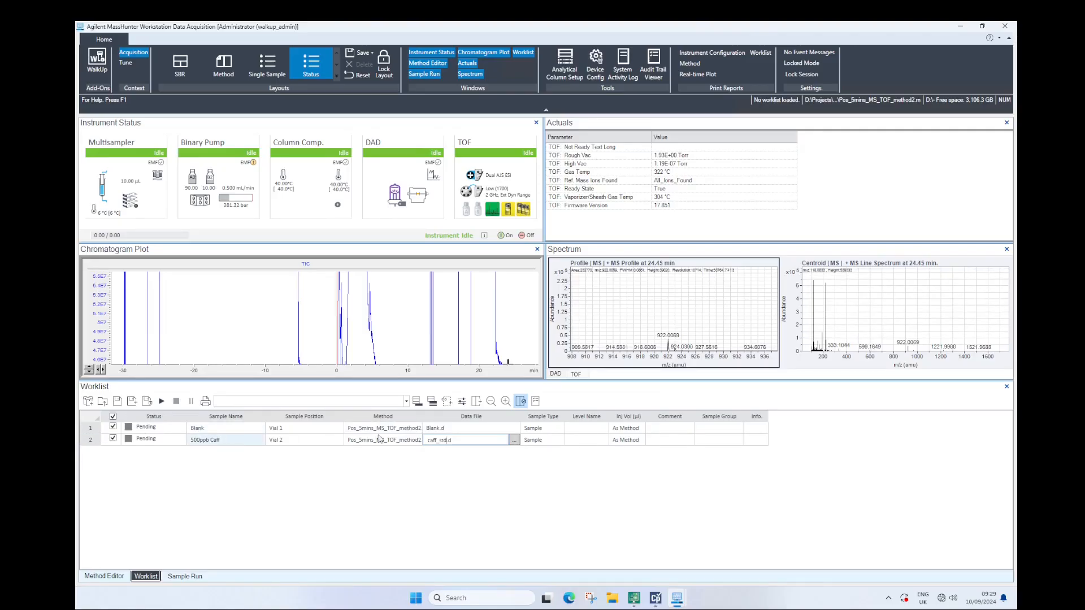
pyautogui.click(95, 433)
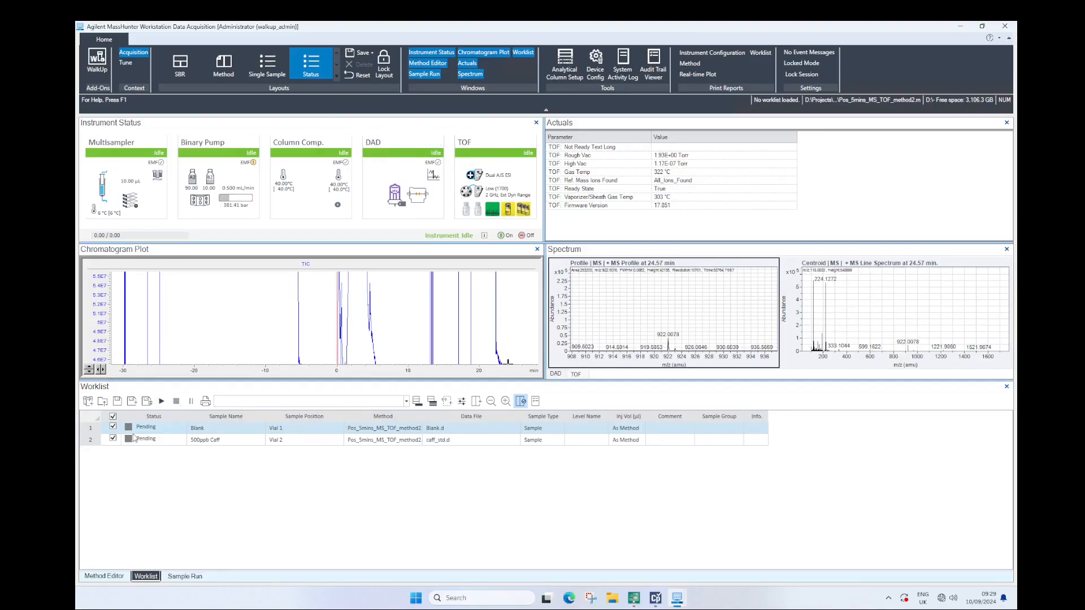
# Apply the method's TOF reference mass settings immediately, with bottle A in use
pyautogui.click(104, 576)
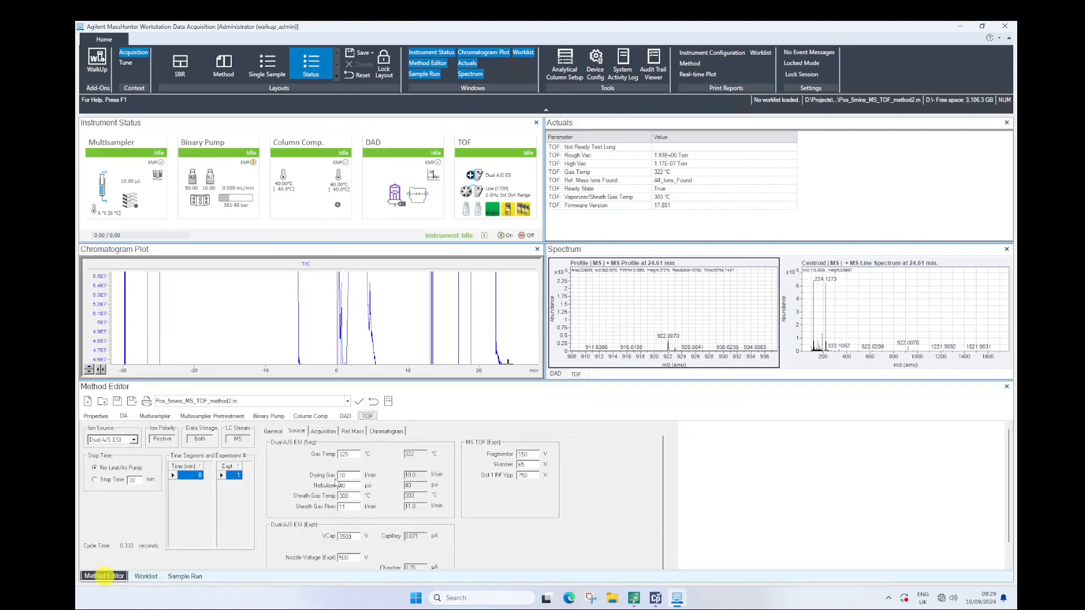
pyautogui.click(352, 430)
pyautogui.click(353, 478)
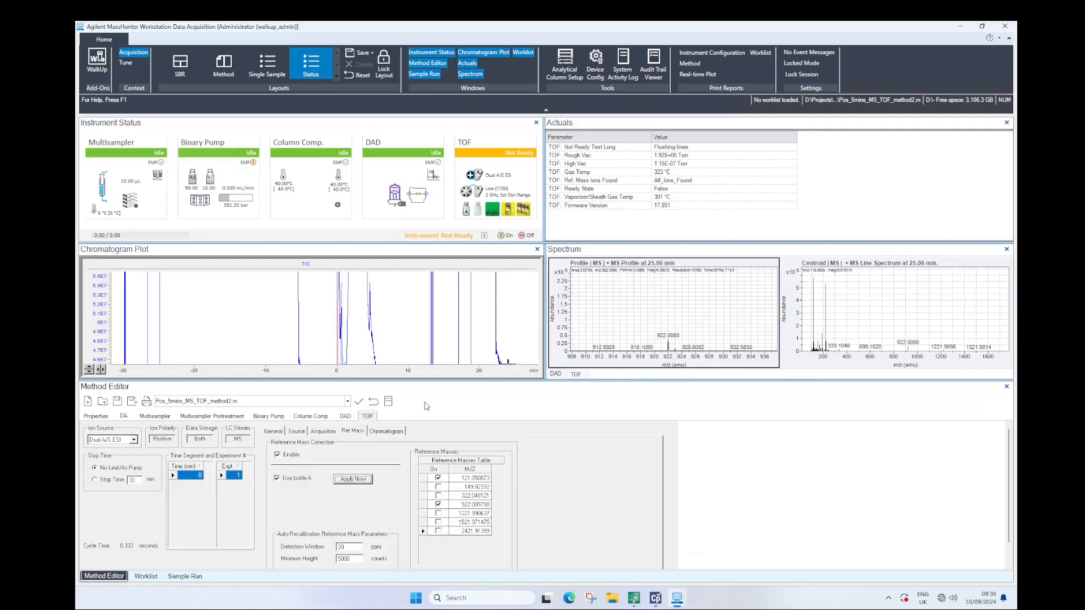
# Return to the worklist and start running the Blank and 500ppb Caff samples
pyautogui.click(146, 576)
pyautogui.click(184, 576)
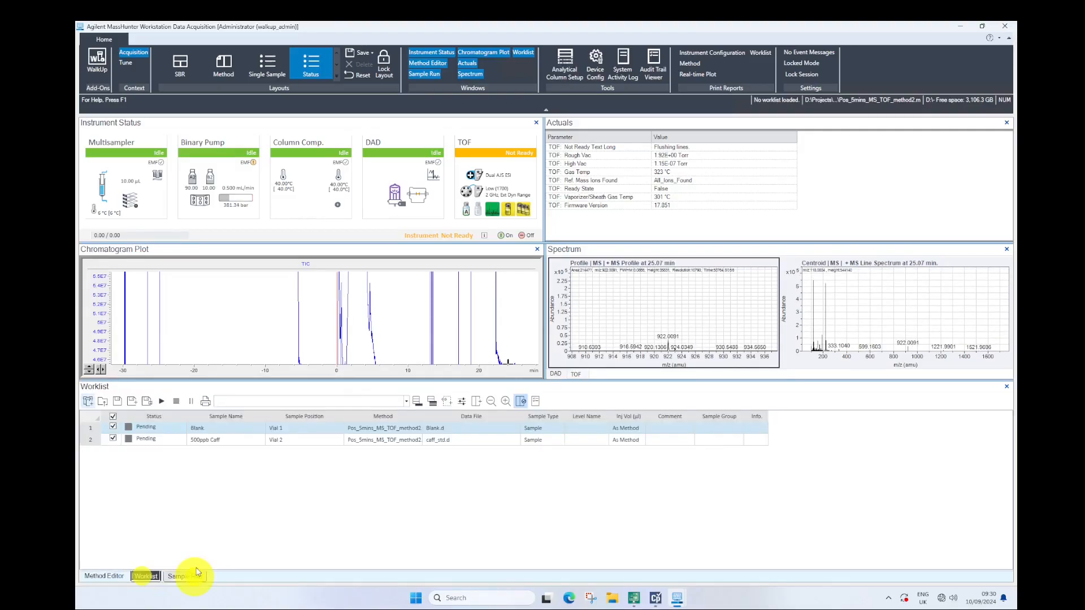
pyautogui.click(146, 576)
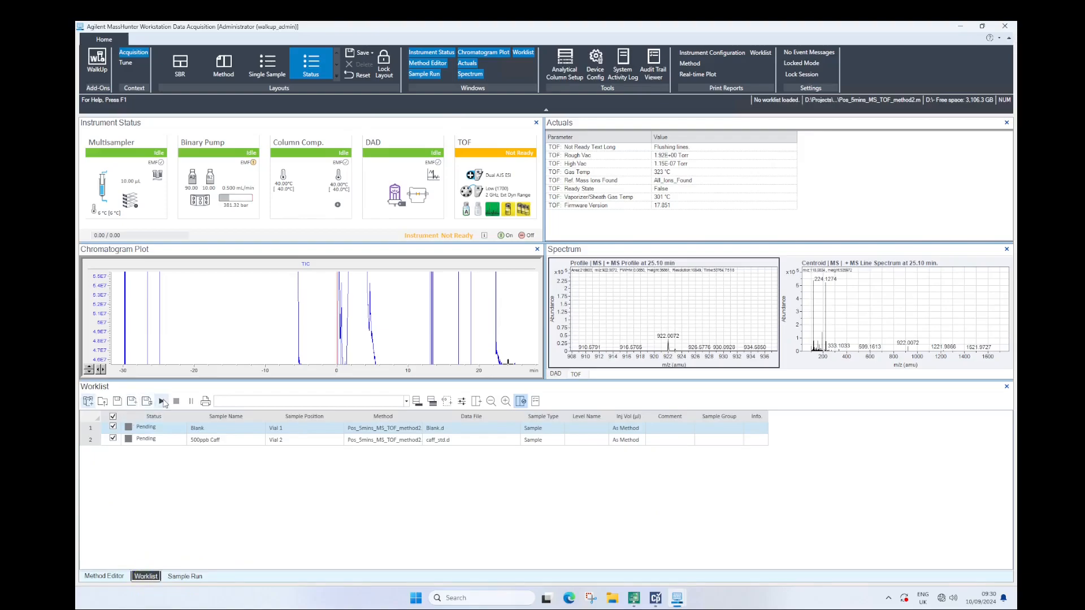
pyautogui.click(162, 400)
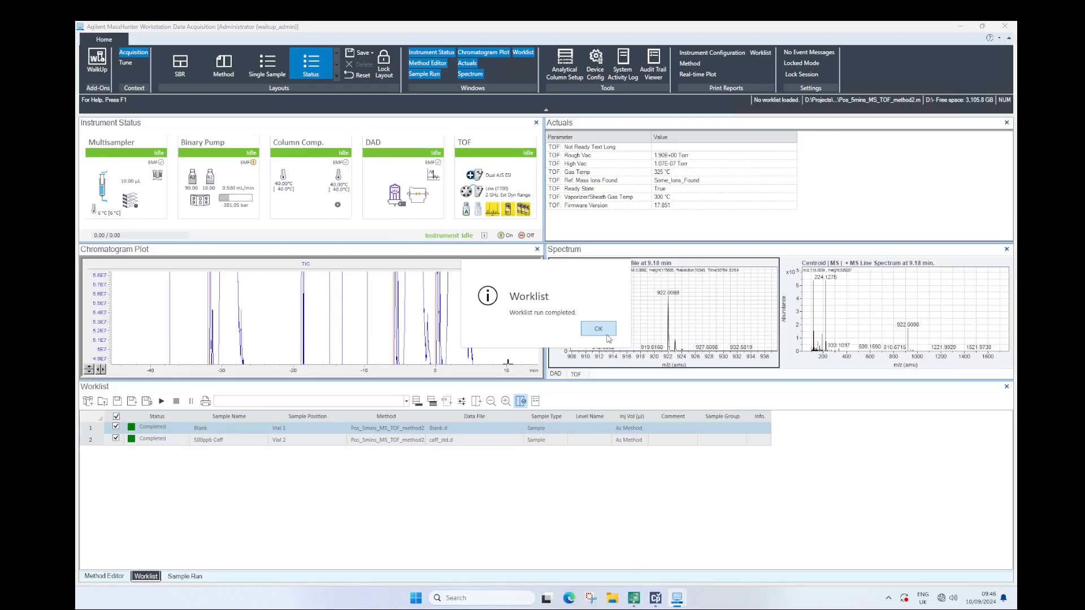
# Dismiss the worklist completion message and rescale the chromatogram plot vertically until the full TIC peaks fit
pyautogui.click(606, 334)
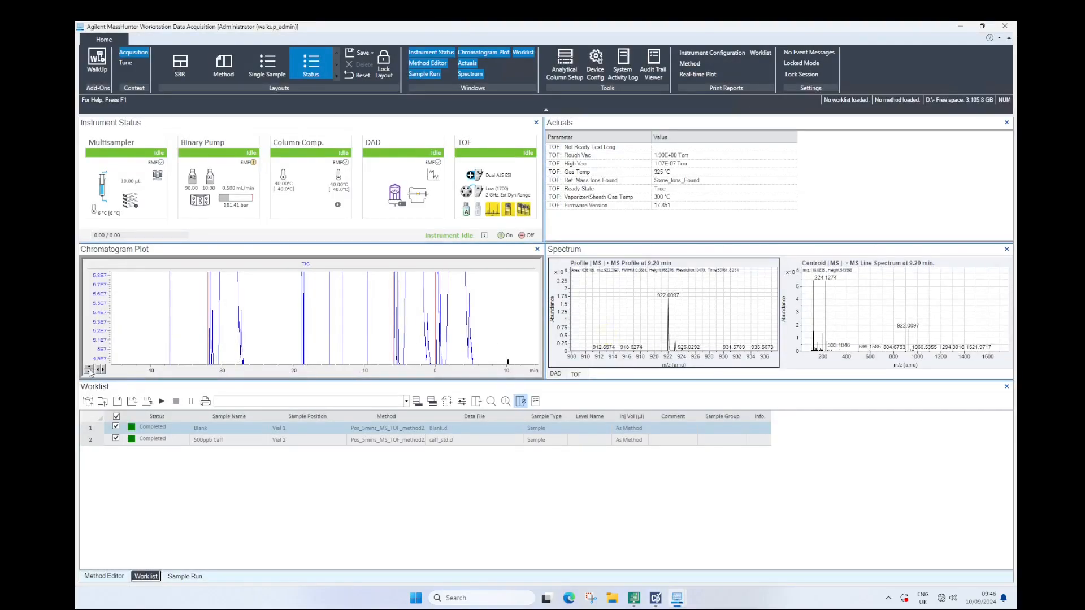
pyautogui.click(89, 370)
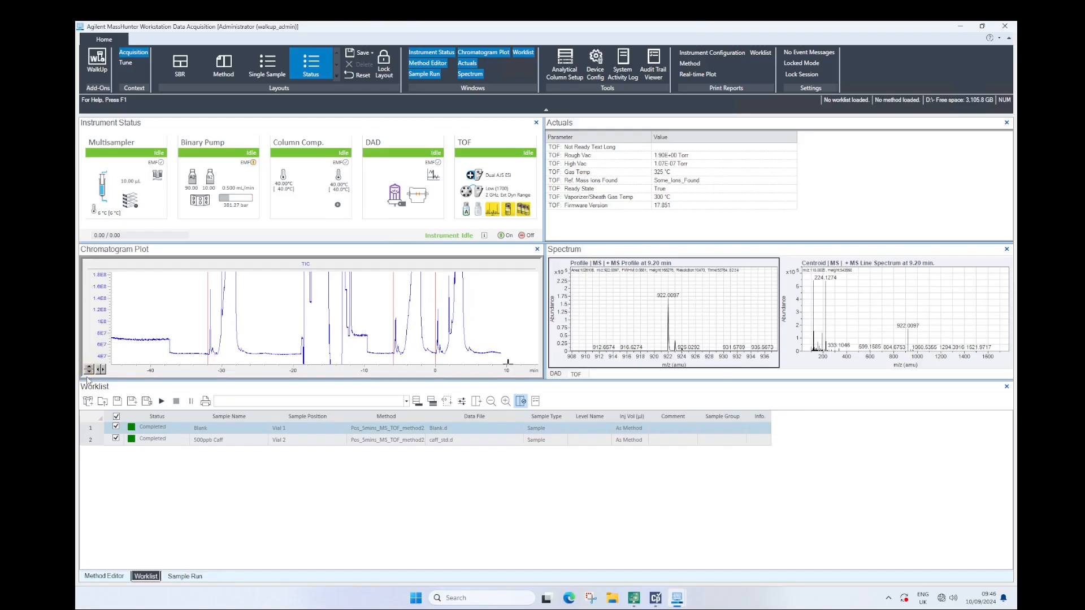
pyautogui.click(89, 370)
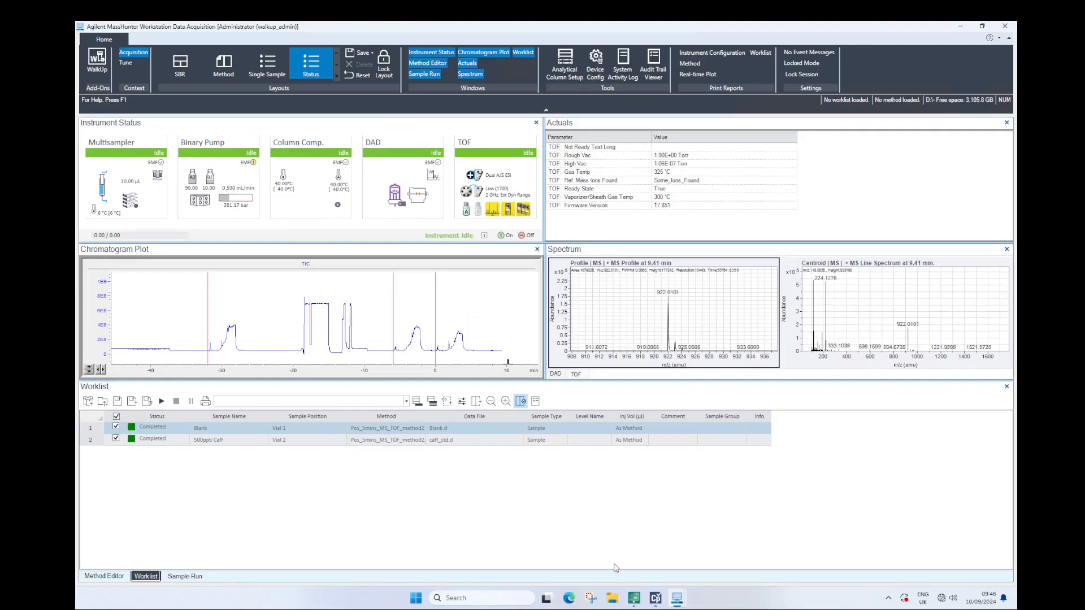
# Switch to MassHunter Qualitative Analysis and open Blank.d and caff_std.d together from the MethodsTest folder
pyautogui.click(634, 597)
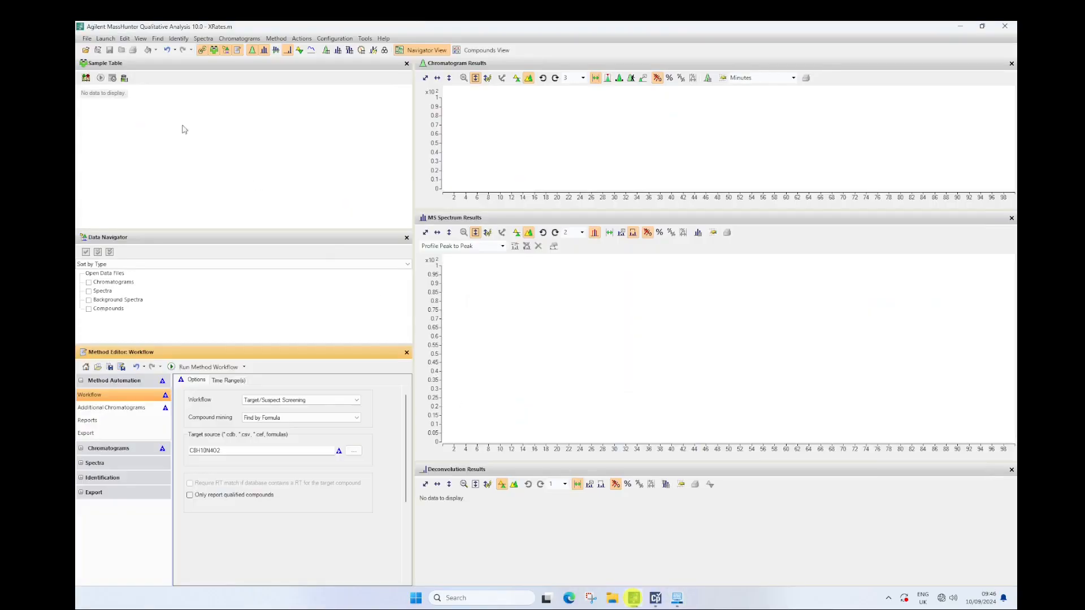
pyautogui.click(86, 39)
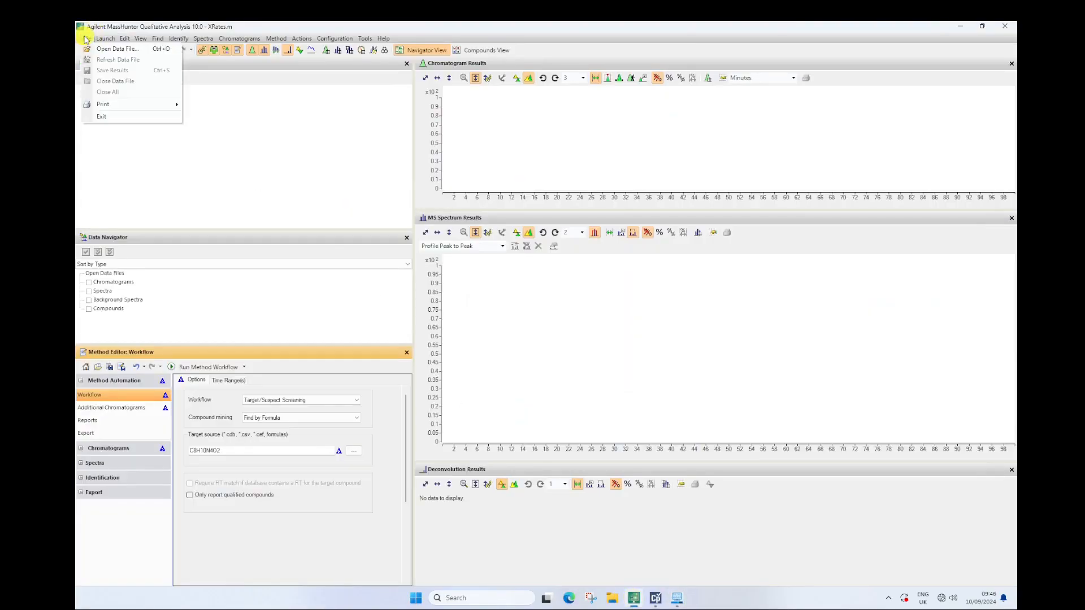
pyautogui.click(113, 49)
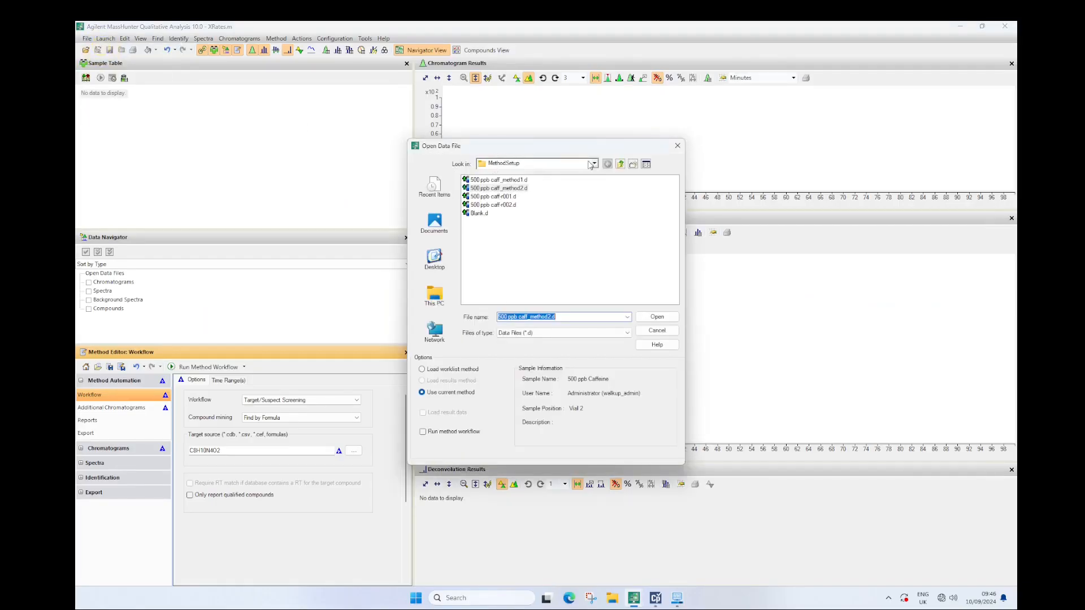
pyautogui.click(620, 164)
pyautogui.click(492, 190)
pyautogui.doubleClick(492, 190)
pyautogui.click(481, 181)
pyautogui.keyDown('ctrl'); pyautogui.click(482, 188); pyautogui.keyUp('ctrl')
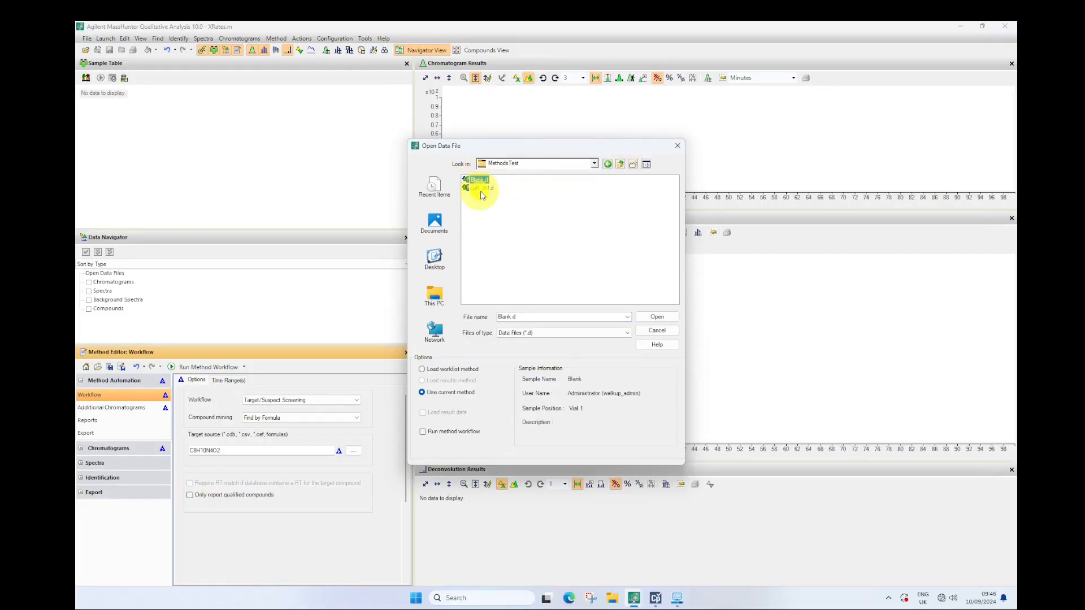
pyautogui.click(656, 316)
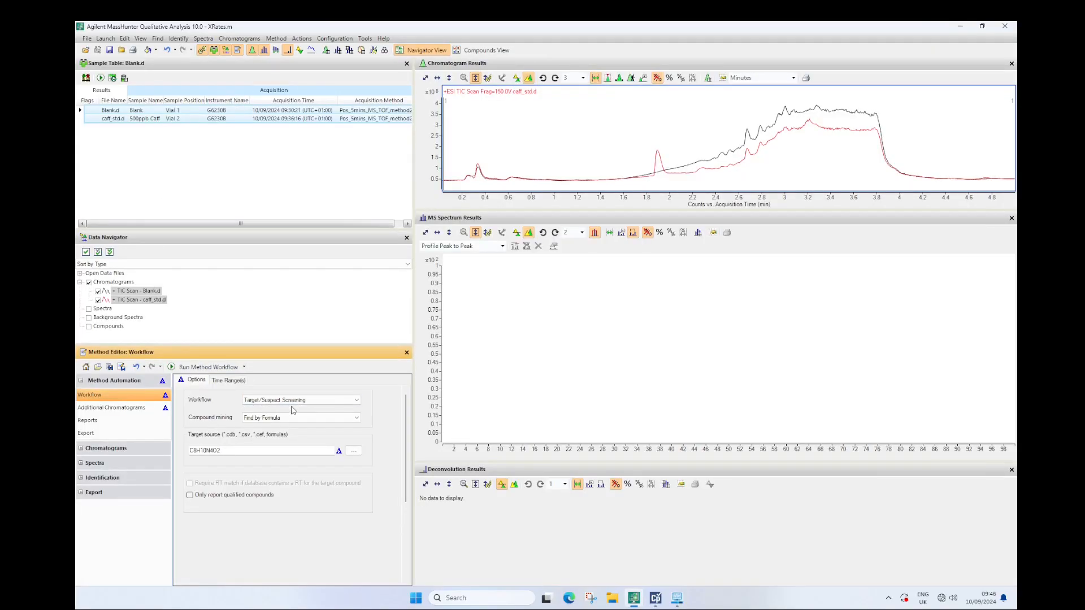
# In Compounds View, run the Target/Suspect Screening workflow for C8H10N4O2 on Blank.d and caff_std.d, then dismiss the result message
pyautogui.moveTo(223, 451); pyautogui.dragTo(168, 460)
pyautogui.click(476, 53)
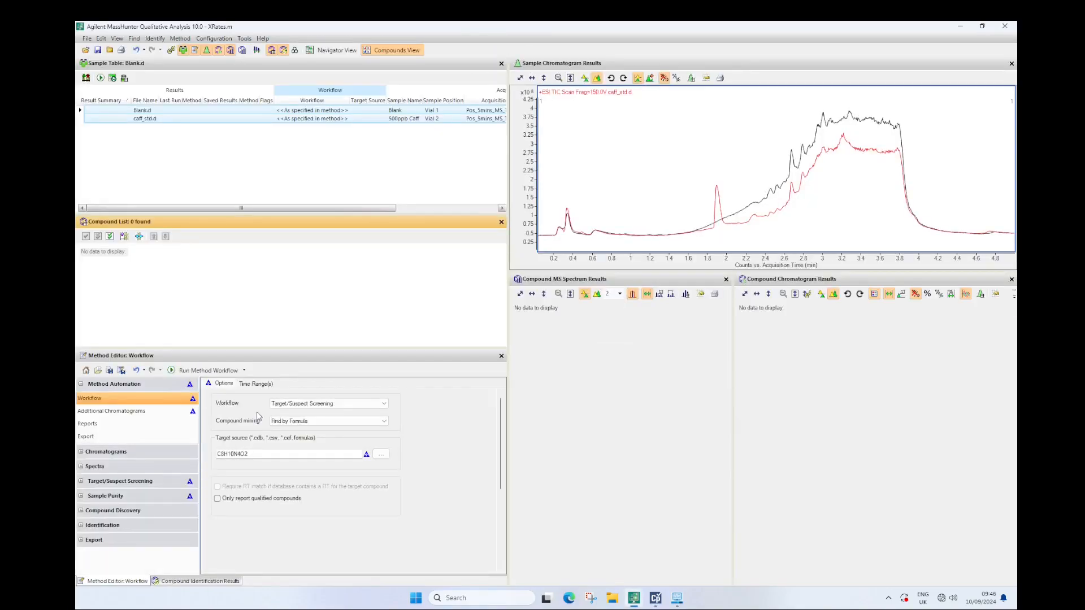
pyautogui.click(204, 370)
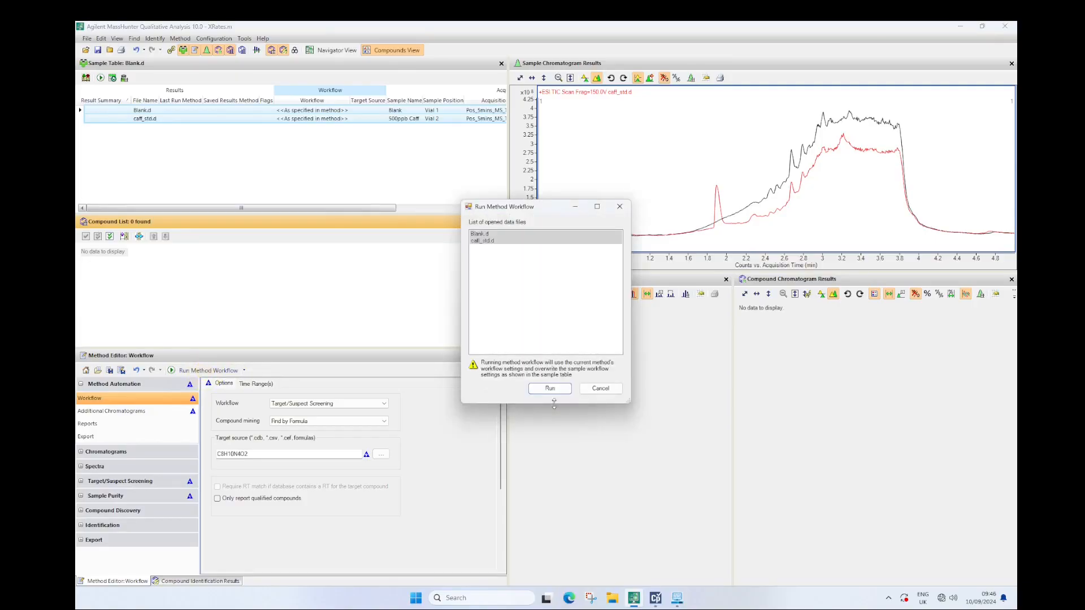
pyautogui.click(551, 390)
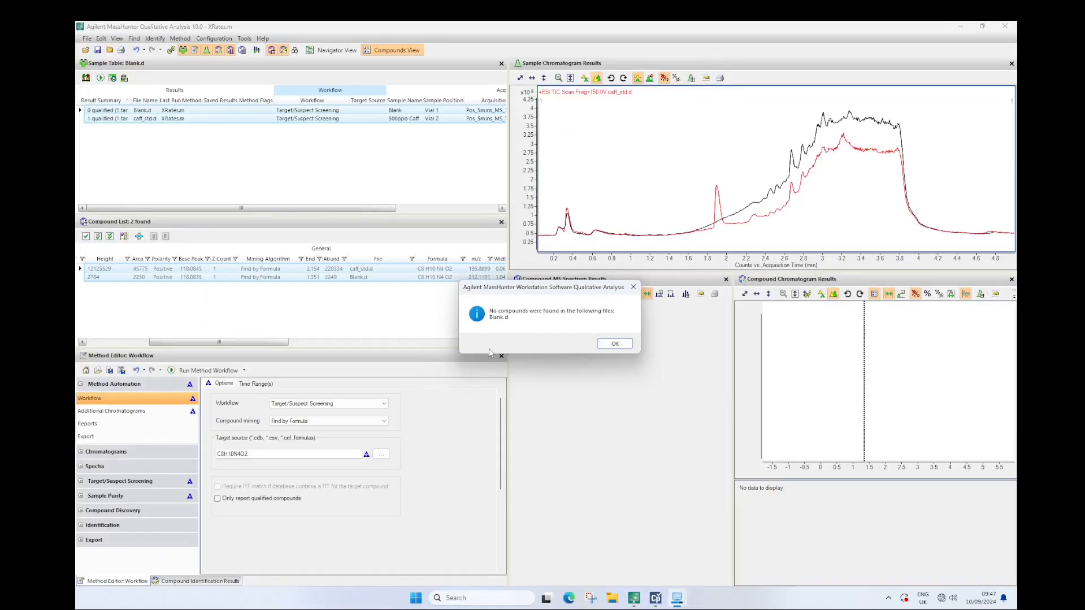
pyautogui.click(613, 344)
# Select the caff_std.d compound result, check it in Navigator View and return to Compounds View
pyautogui.click(264, 270)
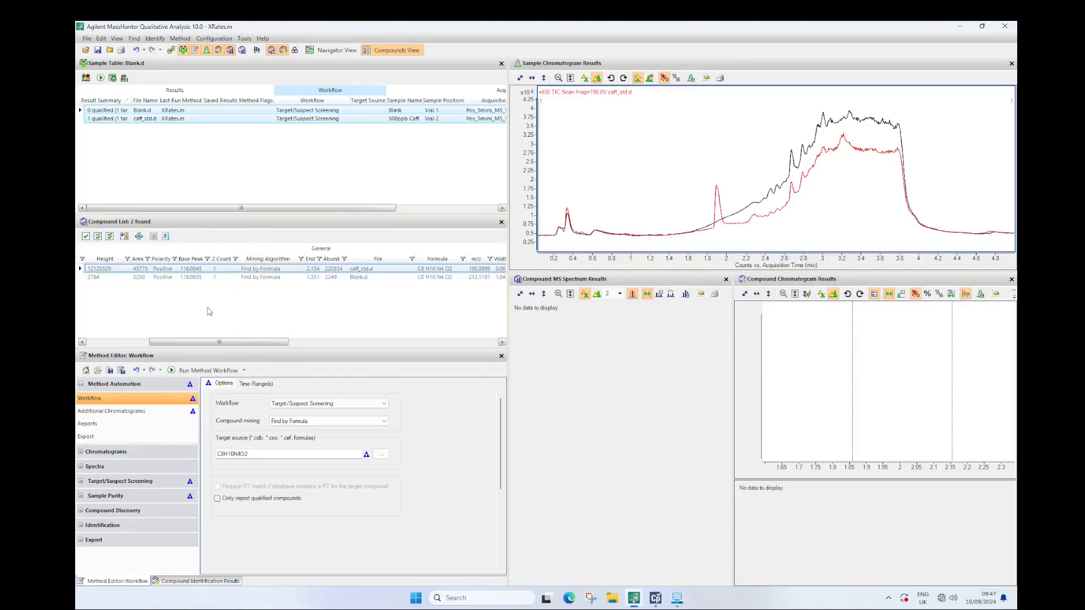
pyautogui.click(332, 49)
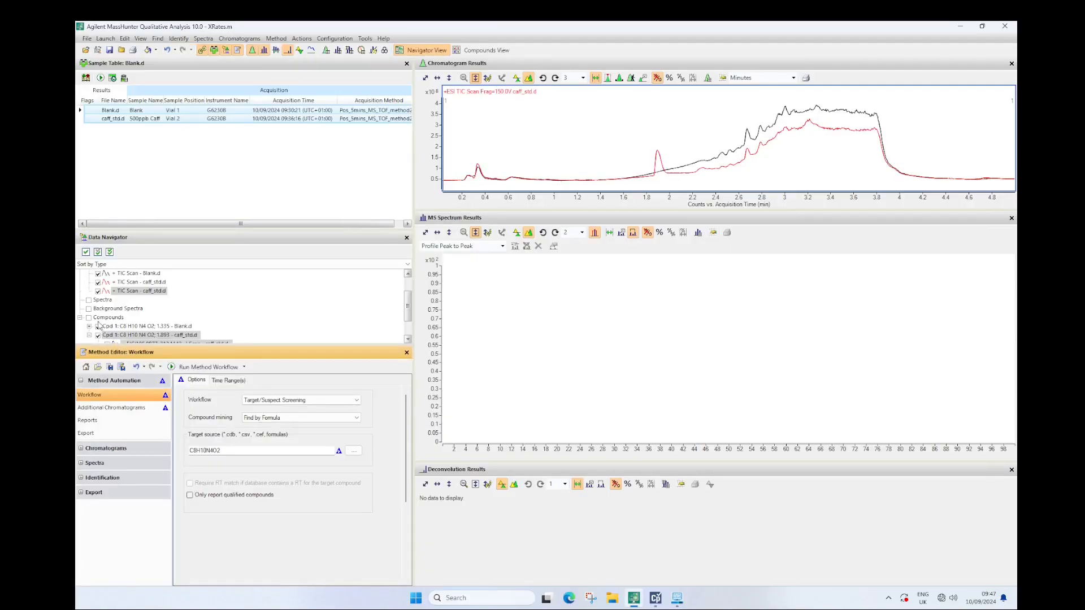
pyautogui.click(92, 322)
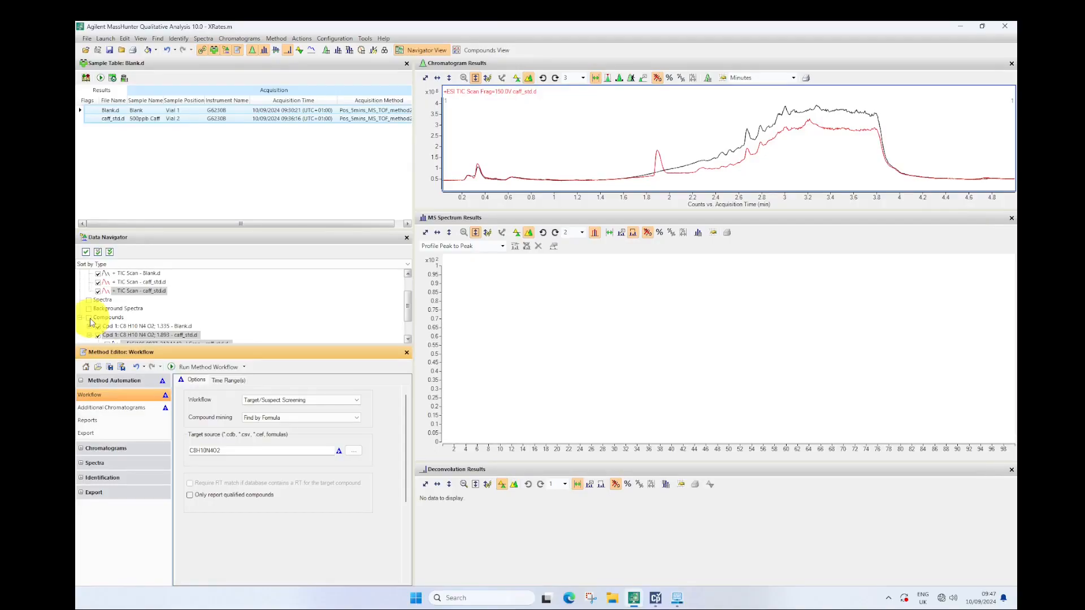
pyautogui.click(481, 50)
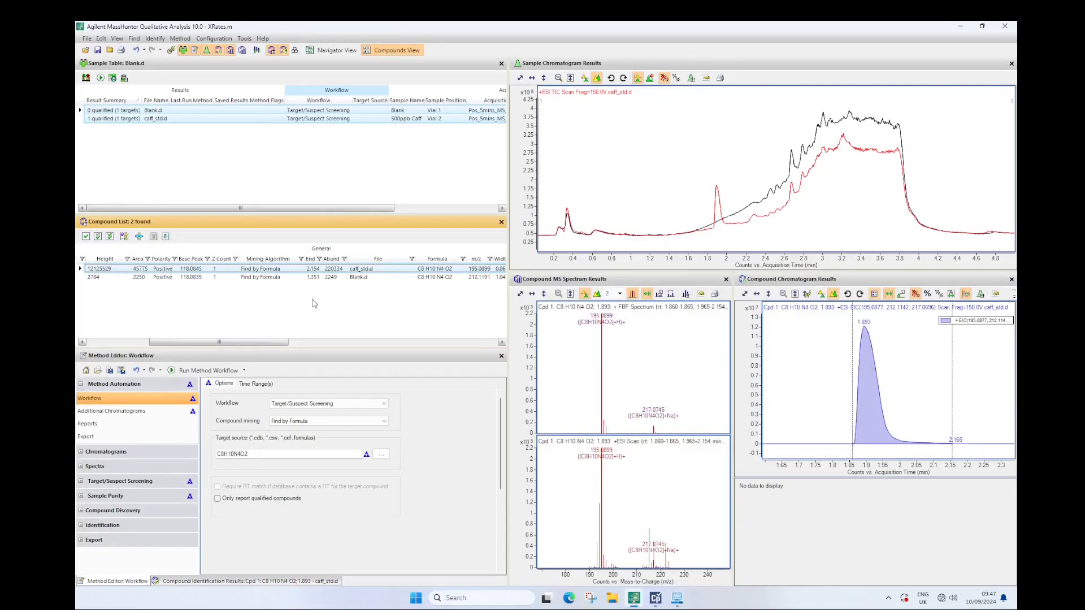
# Review the compound list, spectra and chromatograms for Blank.d and for caff_std.d in turn
pyautogui.moveTo(185, 343); pyautogui.dragTo(85, 341)
pyautogui.click(121, 111)
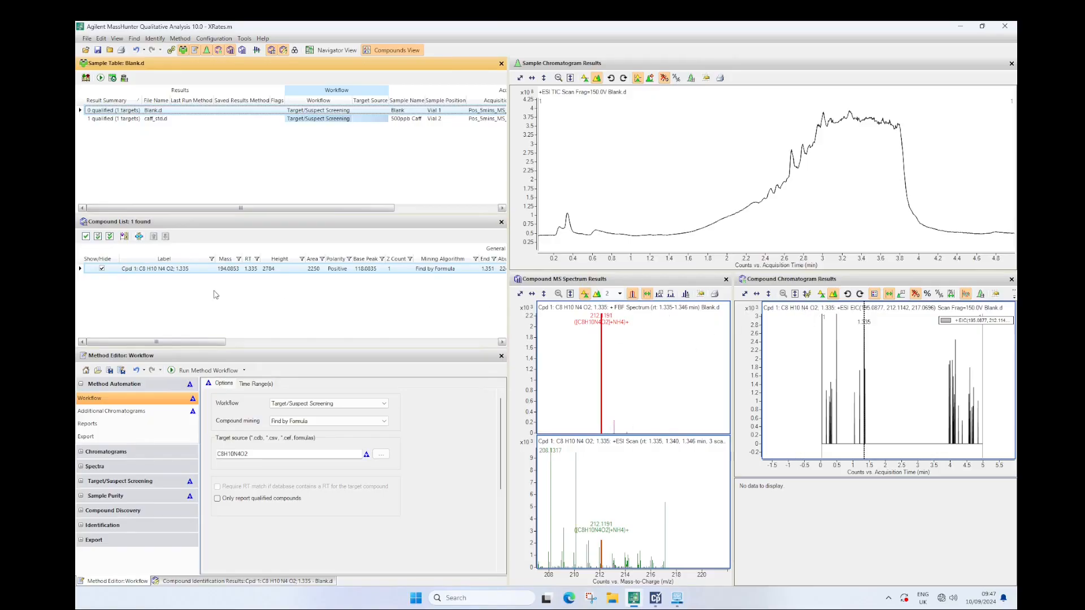
pyautogui.moveTo(181, 343); pyautogui.dragTo(136, 342)
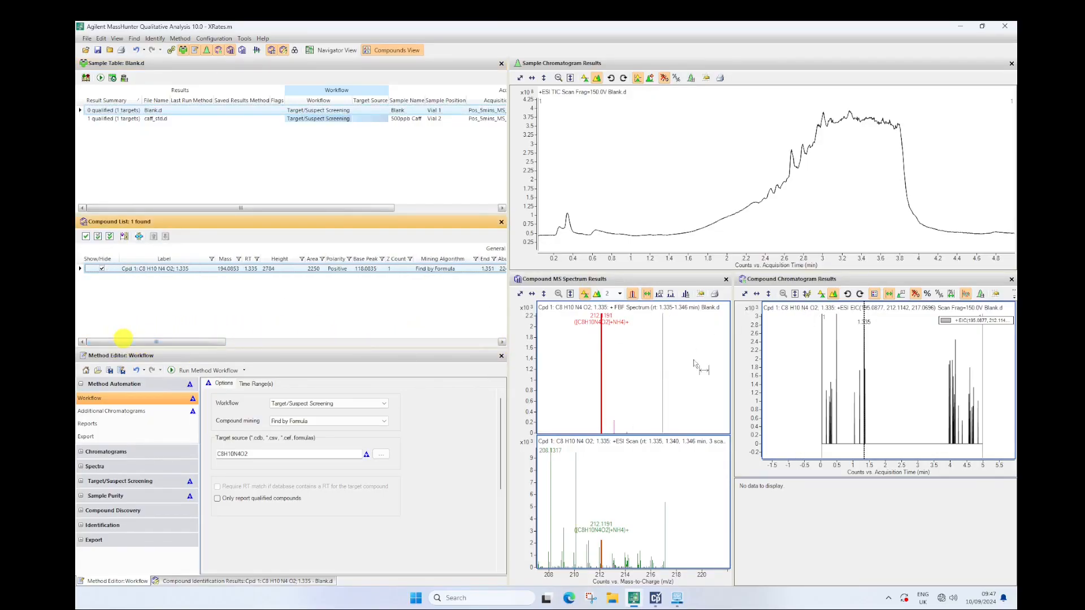
pyautogui.click(157, 120)
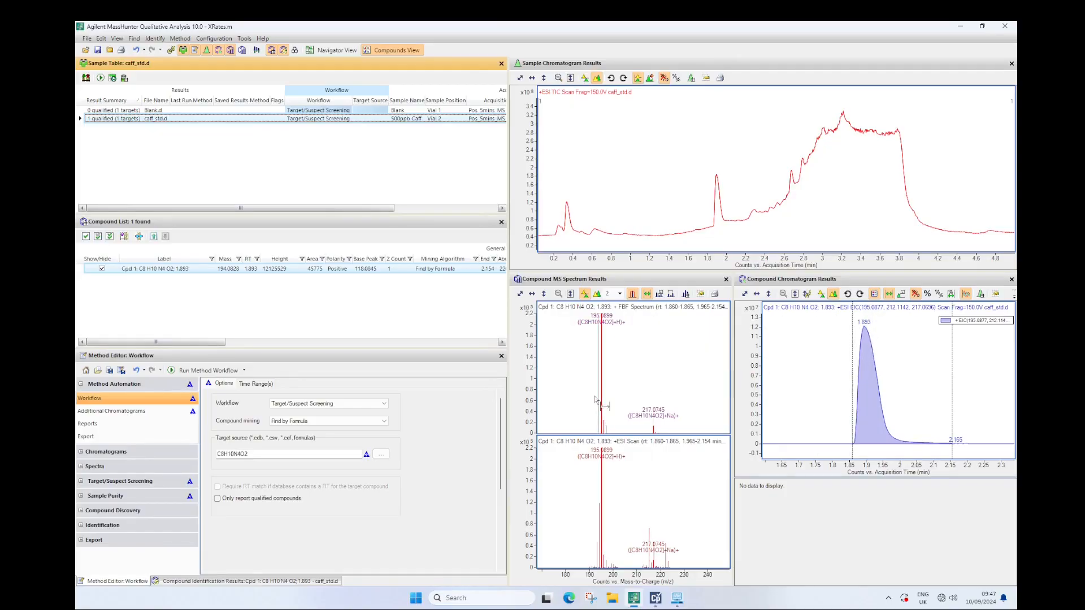
# Zoom both caff_std.d compound spectra in on the protonated caffeine isotope pattern near m/z 195
pyautogui.click(568, 337)
pyautogui.moveTo(569, 337); pyautogui.dragTo(688, 436)
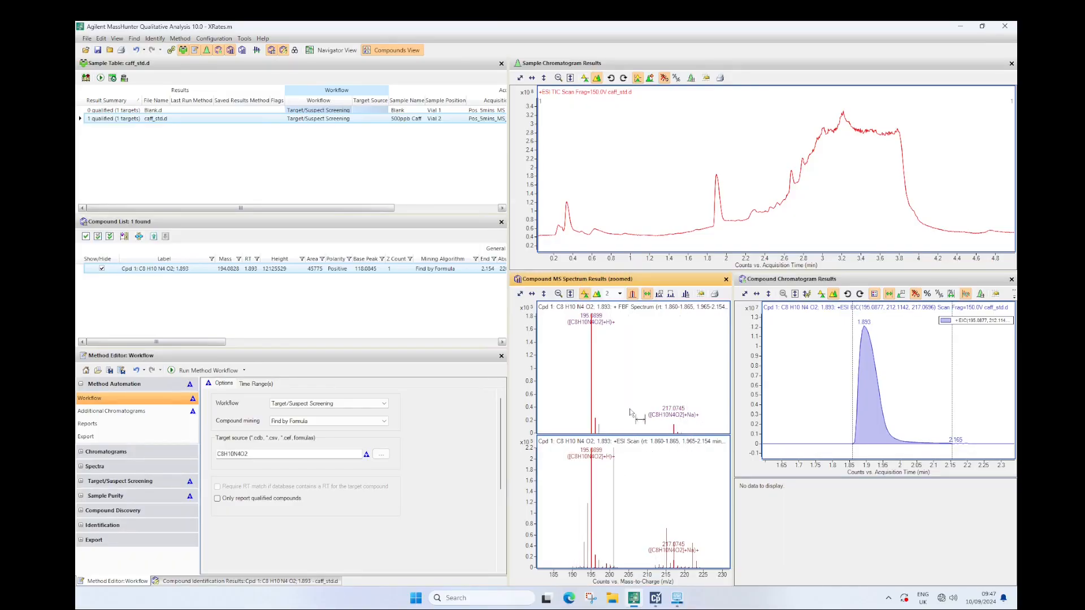
pyautogui.moveTo(575, 518); pyautogui.dragTo(617, 575)
pyautogui.moveTo(525, 476); pyautogui.dragTo(539, 541)
pyautogui.click(591, 572)
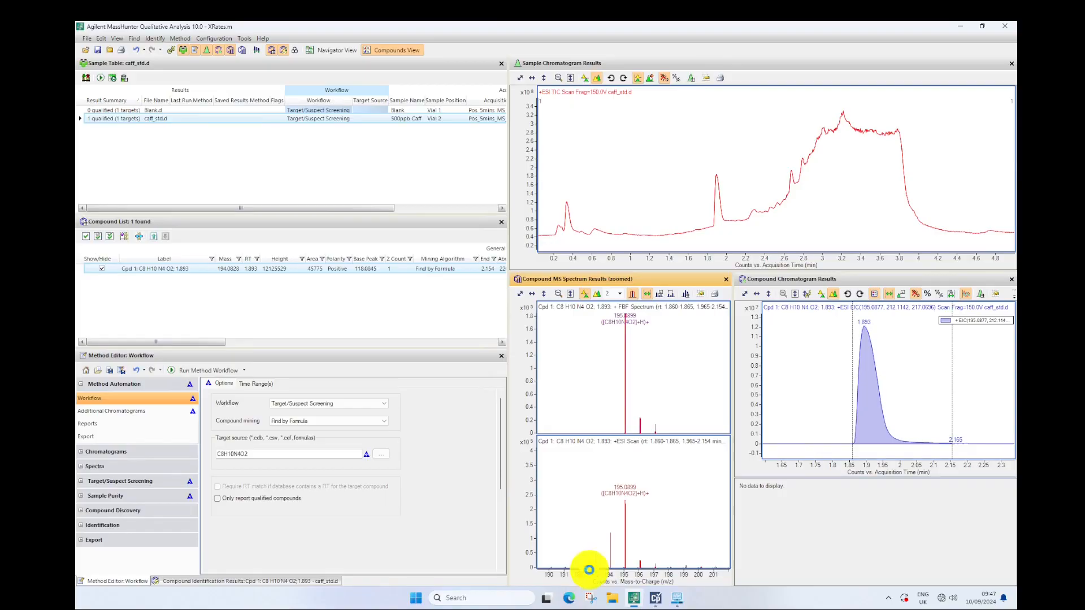
# Extract a mass spectrum from the caff_std.d TIC over the broad hump from about 2.5 to 4 min
pyautogui.click(756, 259)
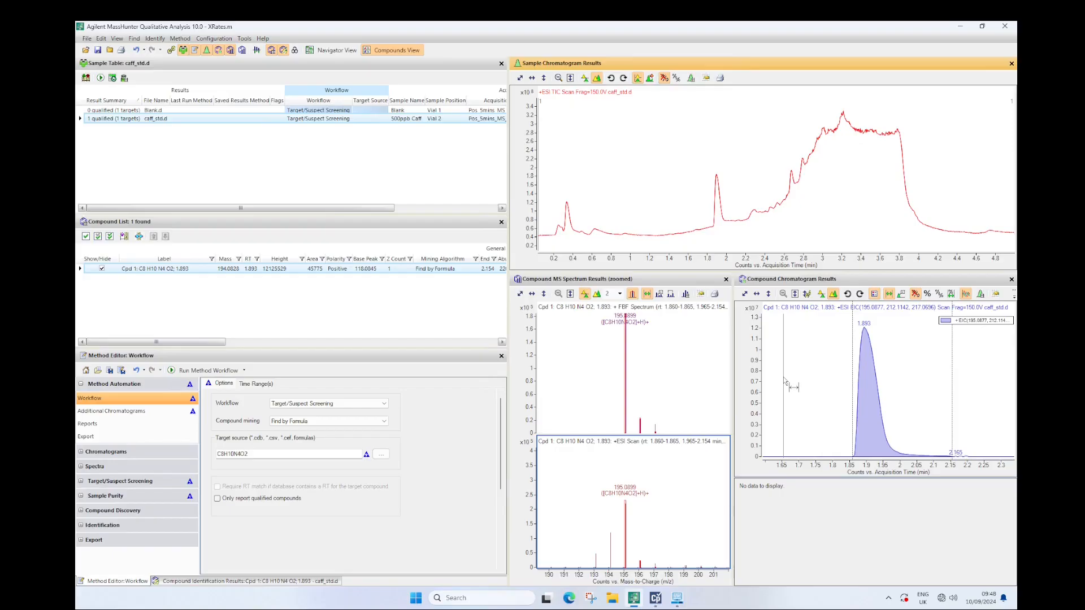
pyautogui.moveTo(918, 205); pyautogui.dragTo(773, 208)
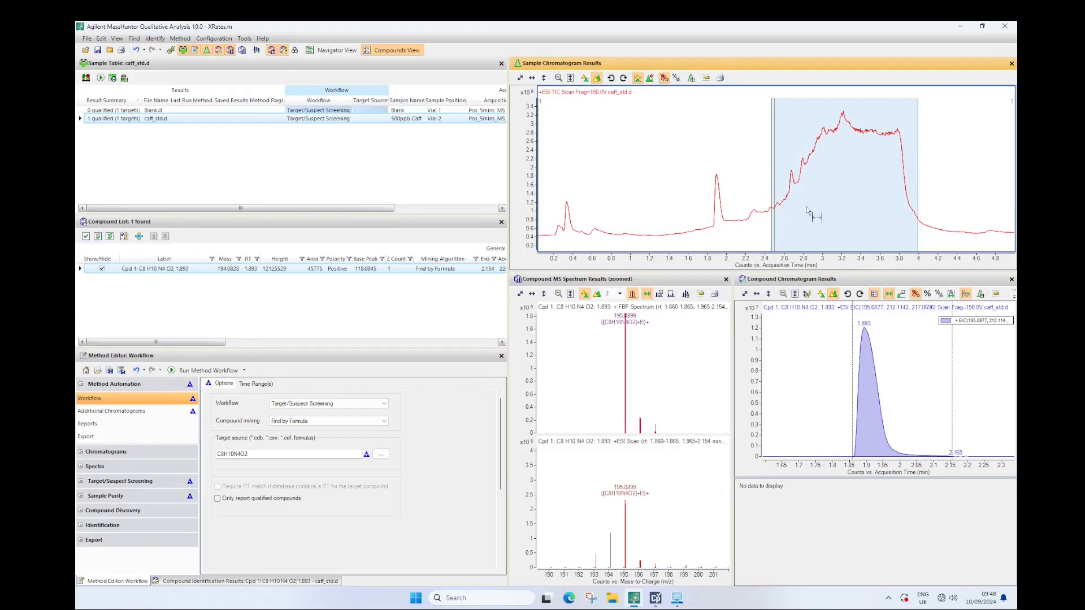
pyautogui.click(830, 206)
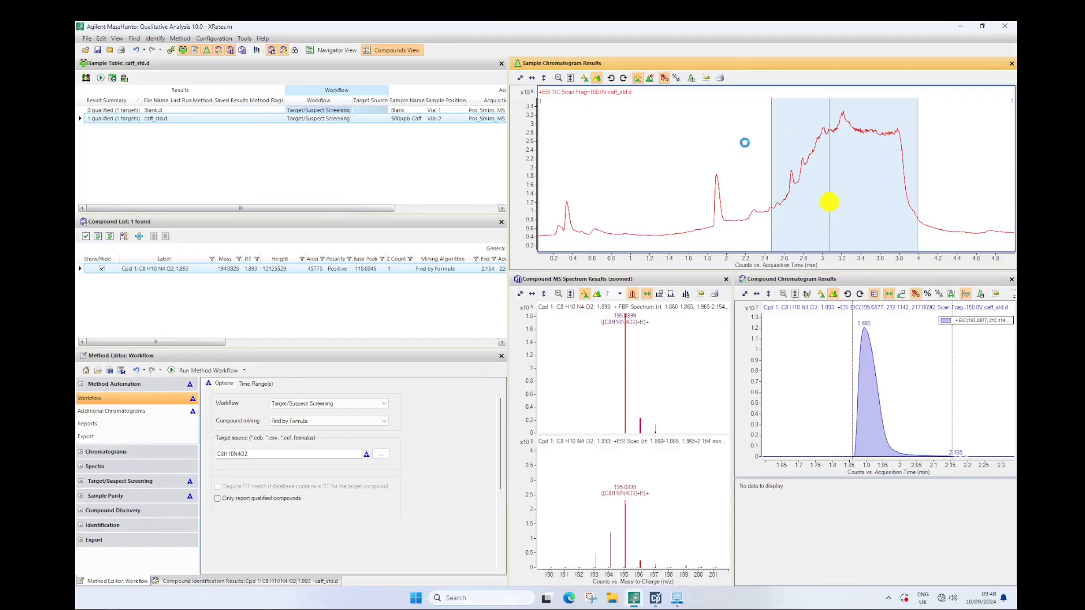
# Examine the isotope cluster near m/z 1055 in the newly extracted spectrum of the broad hump
pyautogui.click(606, 577)
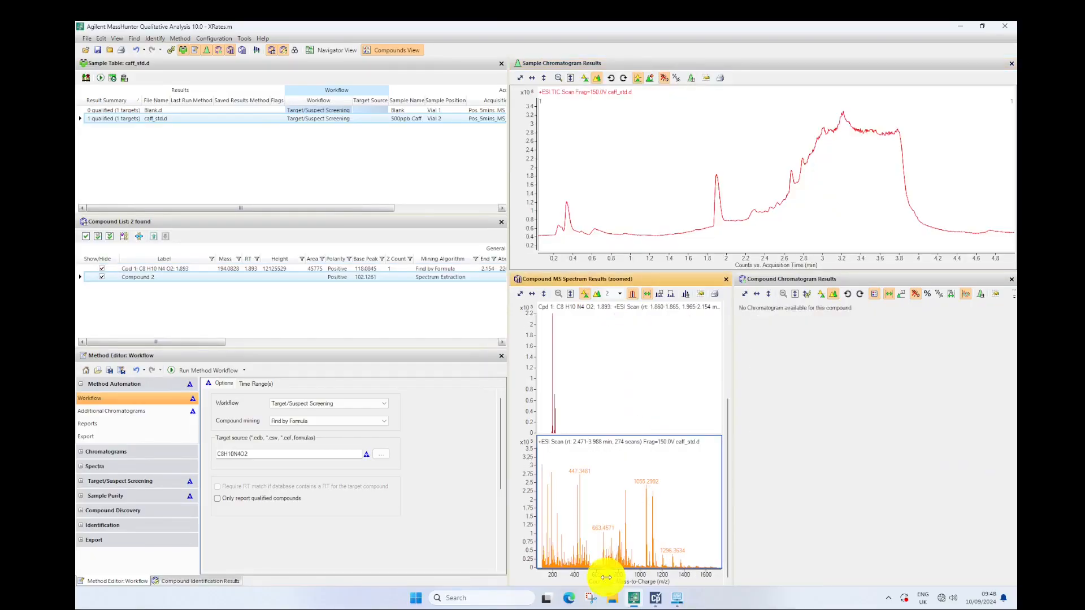
pyautogui.moveTo(701, 486); pyautogui.dragTo(630, 580)
pyautogui.moveTo(552, 516); pyautogui.dragTo(629, 572)
pyautogui.moveTo(522, 478); pyautogui.dragTo(530, 534)
pyautogui.moveTo(589, 487); pyautogui.dragTo(617, 574)
pyautogui.moveTo(525, 520); pyautogui.dragTo(529, 547)
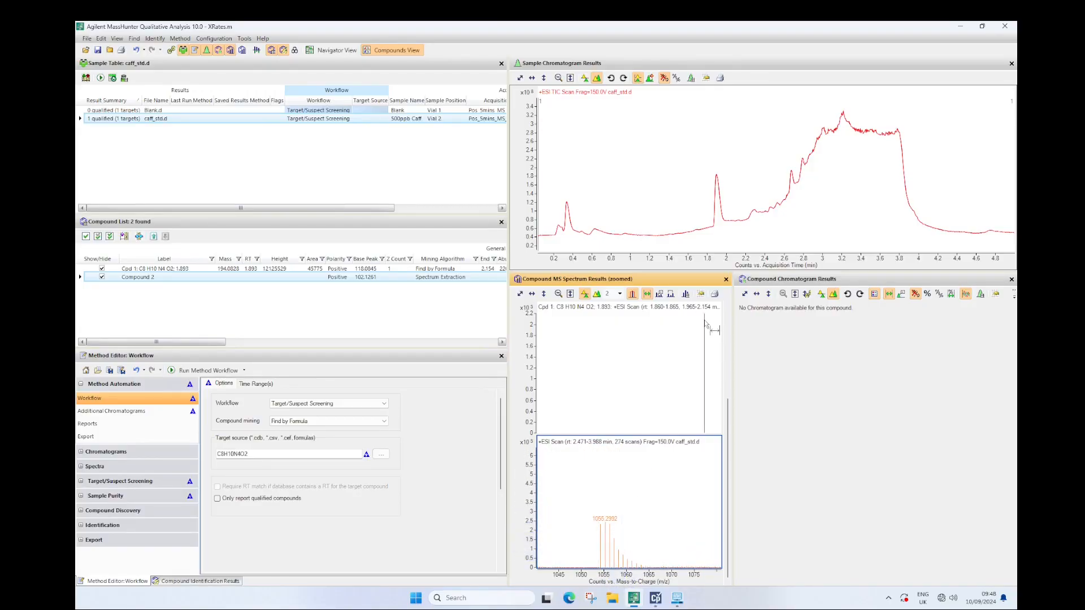
pyautogui.click(711, 259)
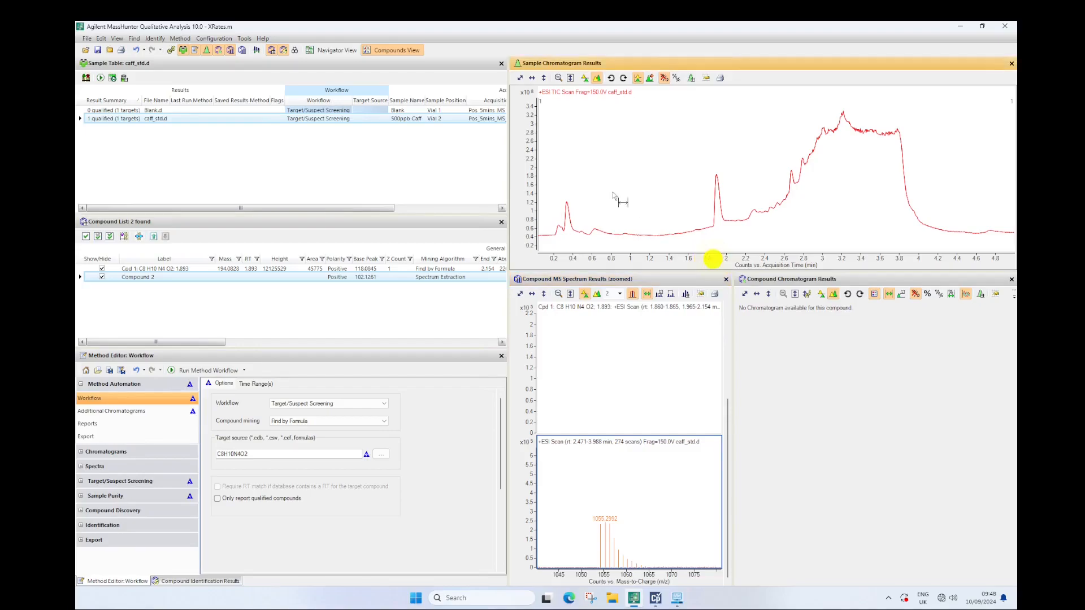
# In Navigator View, extract all non-MS chromatograms for Blank.d and caff_std.d
pyautogui.click(337, 51)
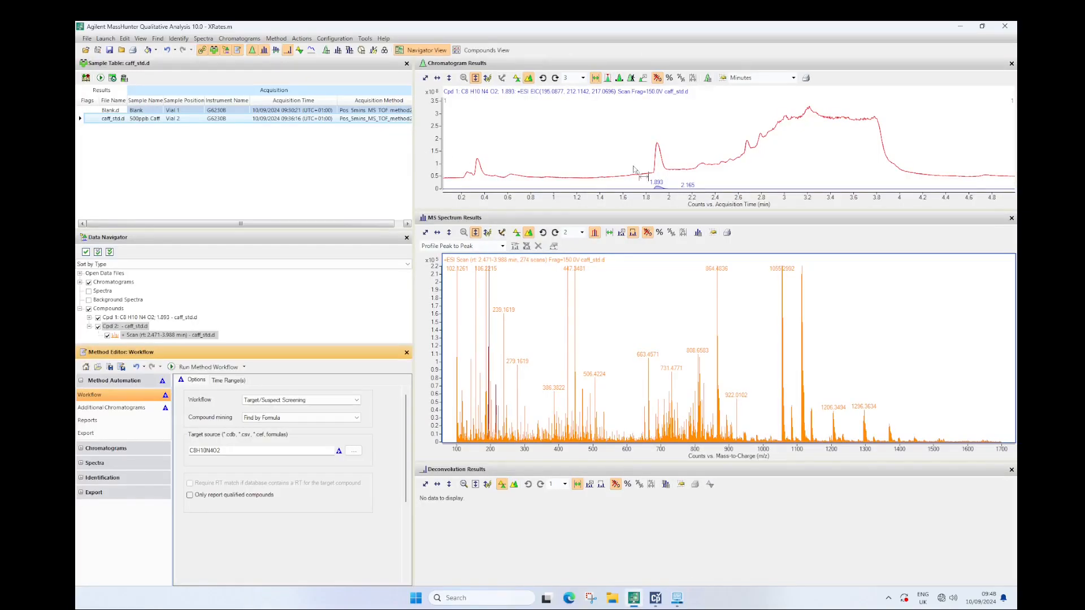
pyautogui.click(107, 120)
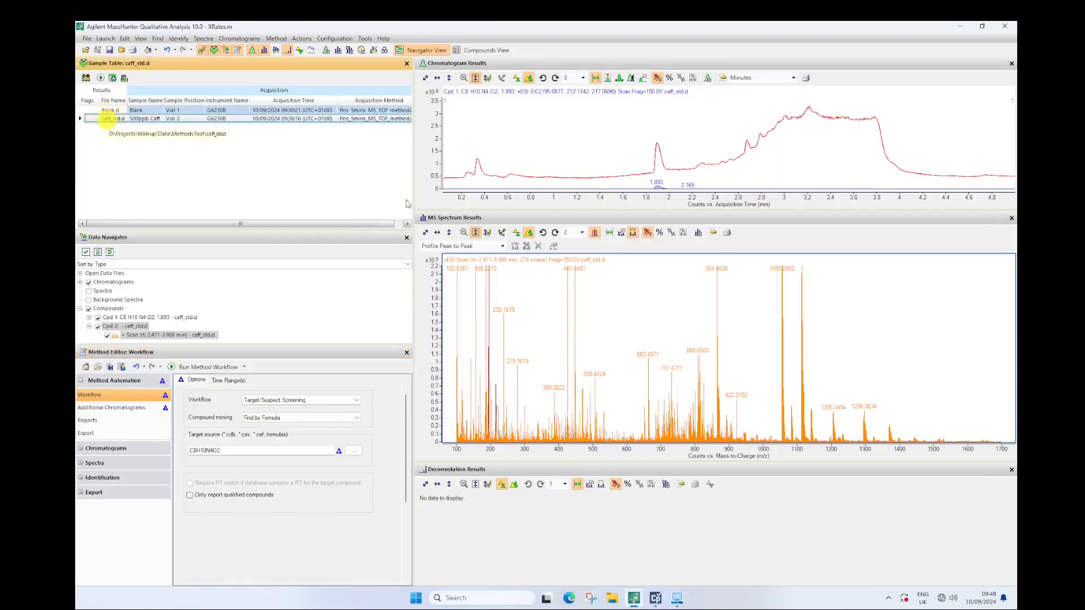
pyautogui.click(300, 38)
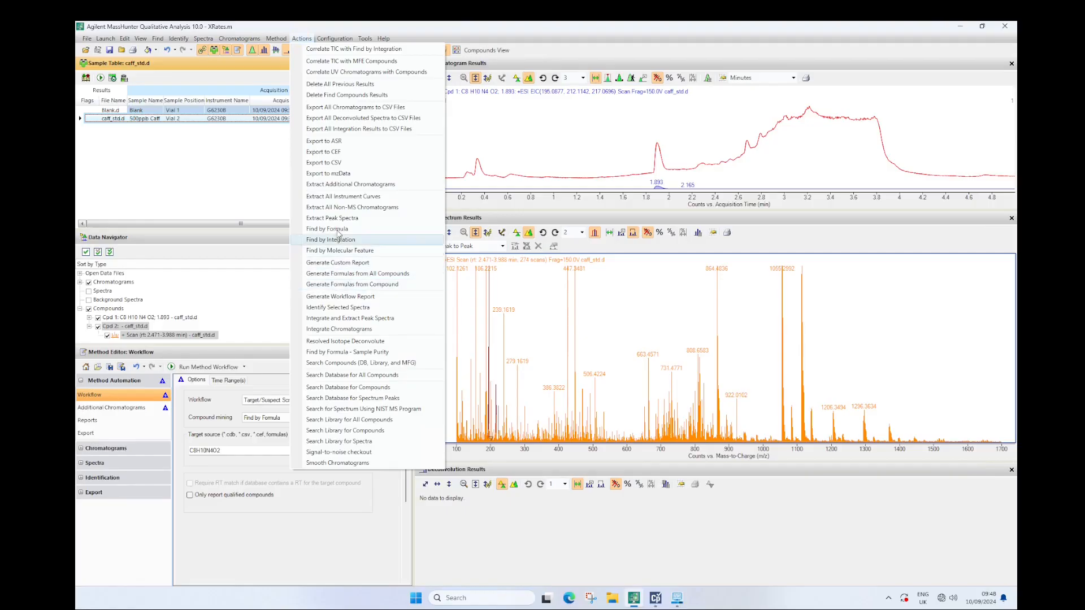
pyautogui.click(337, 208)
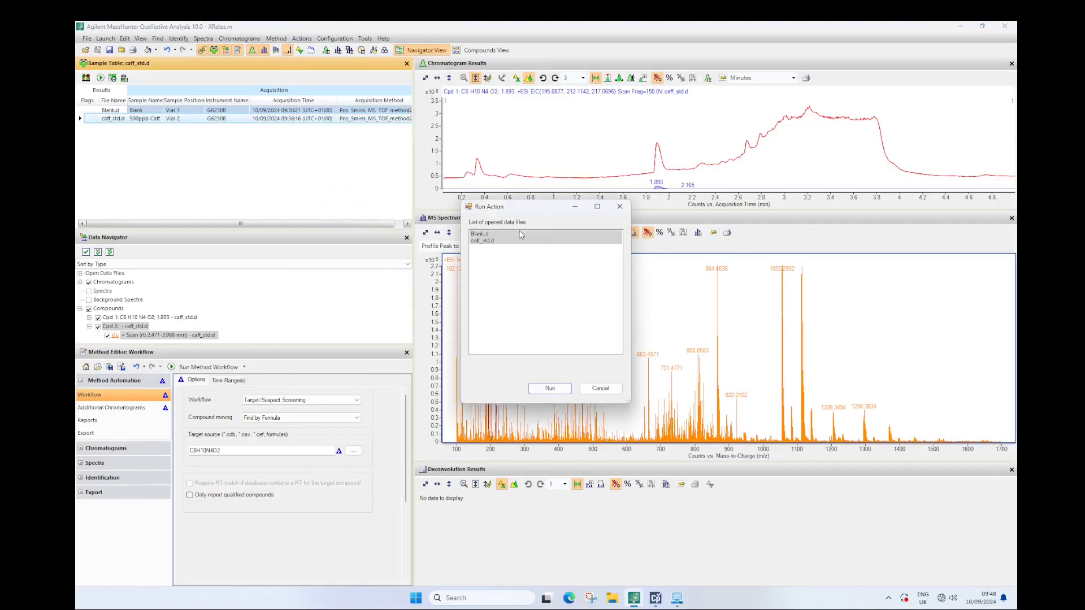
pyautogui.click(551, 389)
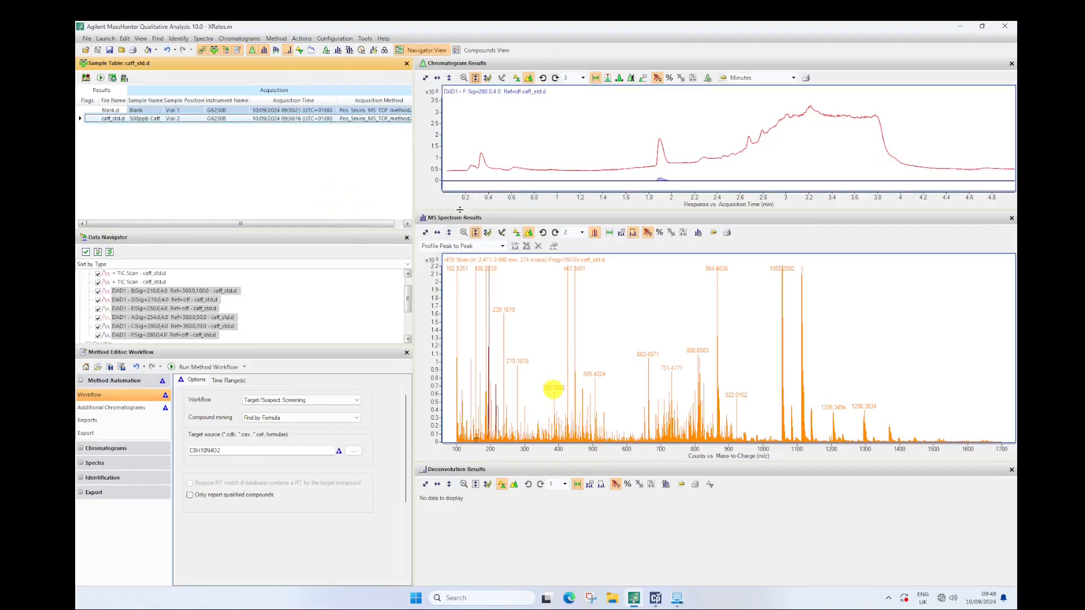
# Hide both caff_std.d TIC scans and sort the Data Navigator entries by data file
pyautogui.click(98, 274)
pyautogui.click(98, 282)
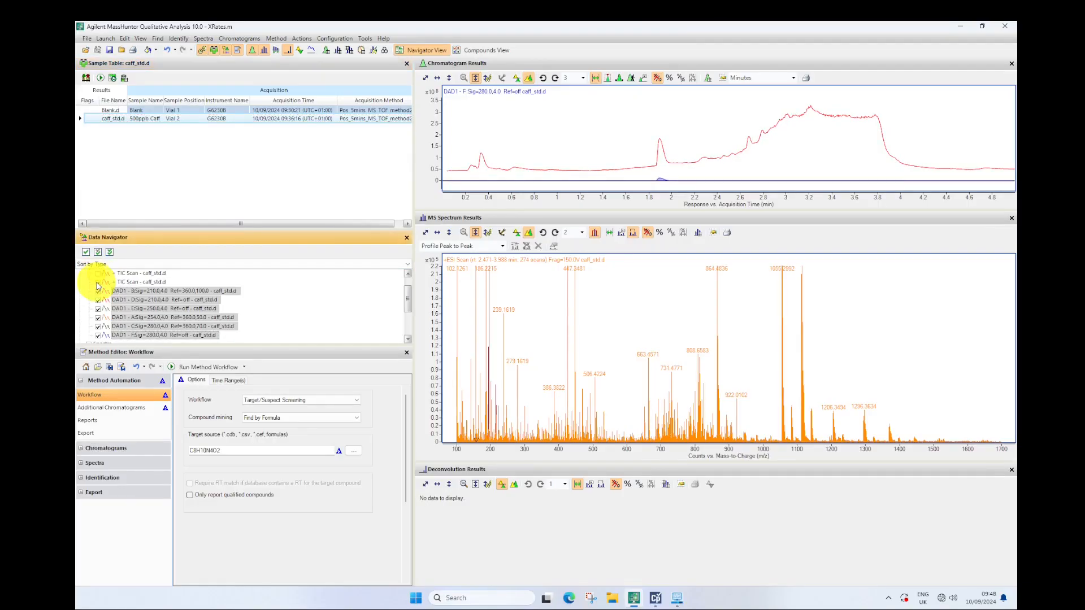
pyautogui.click(103, 265)
pyautogui.click(105, 266)
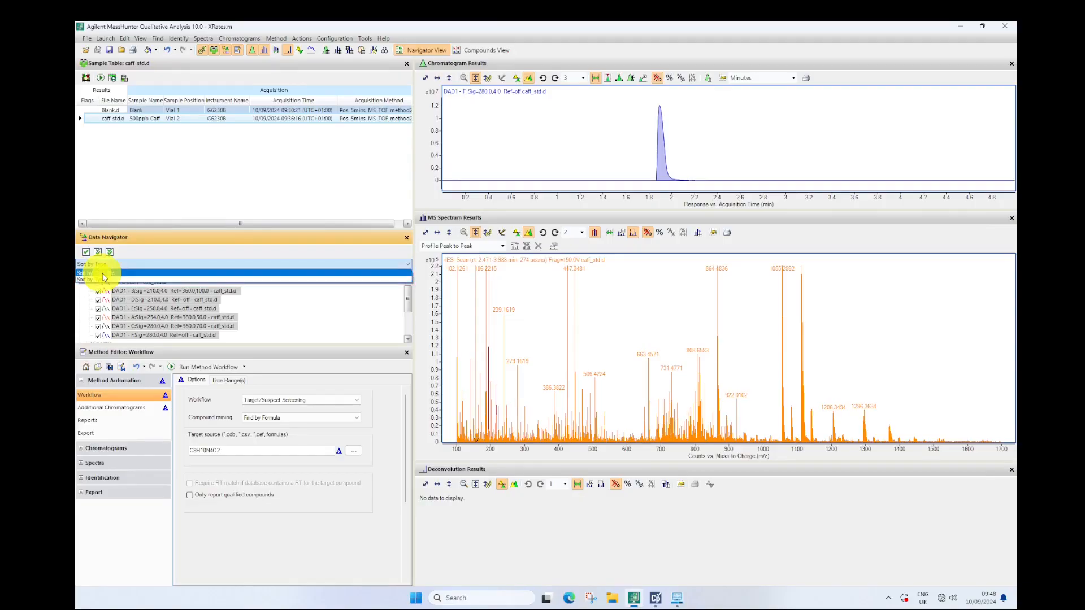
pyautogui.click(102, 273)
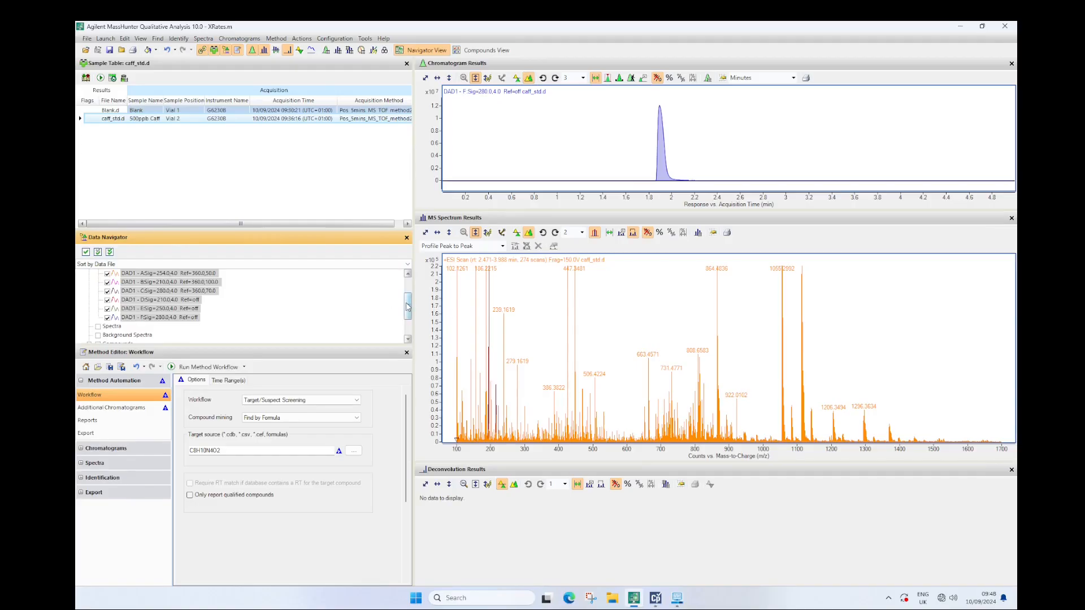
# Enlarge the Data Navigator, sort its entries by type and hide all compound results
pyautogui.moveTo(368, 230); pyautogui.dragTo(367, 134)
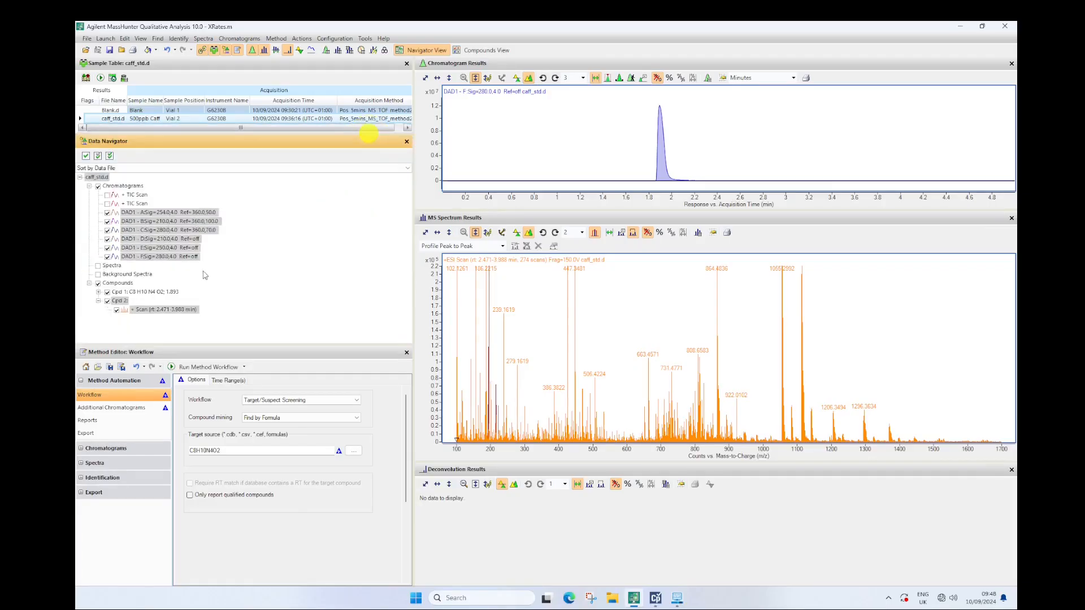
pyautogui.click(99, 168)
pyautogui.click(94, 176)
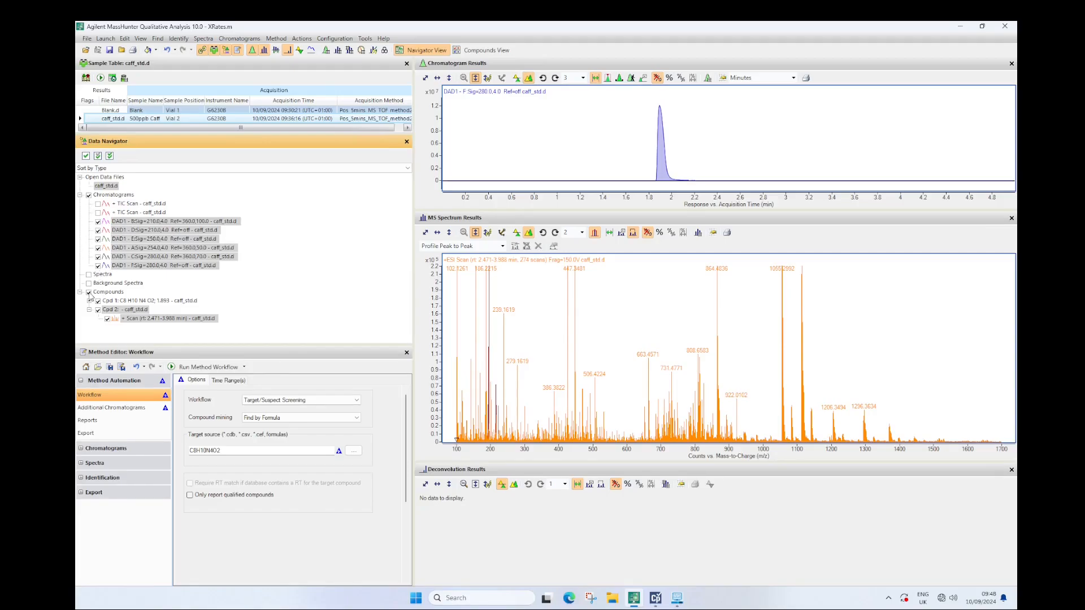
pyautogui.click(89, 293)
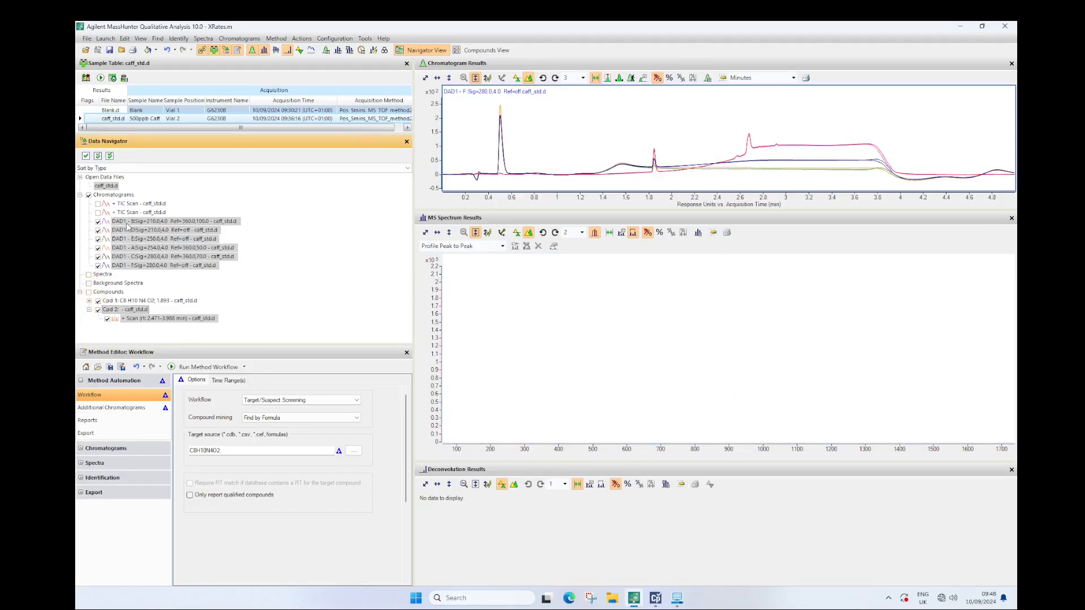
# Hide the caff_std.d DAD signals A, C, E and F, leaving only the two 210 nm signals B and D displayed
pyautogui.click(103, 239)
pyautogui.click(98, 248)
pyautogui.click(98, 240)
pyautogui.click(98, 257)
pyautogui.click(98, 266)
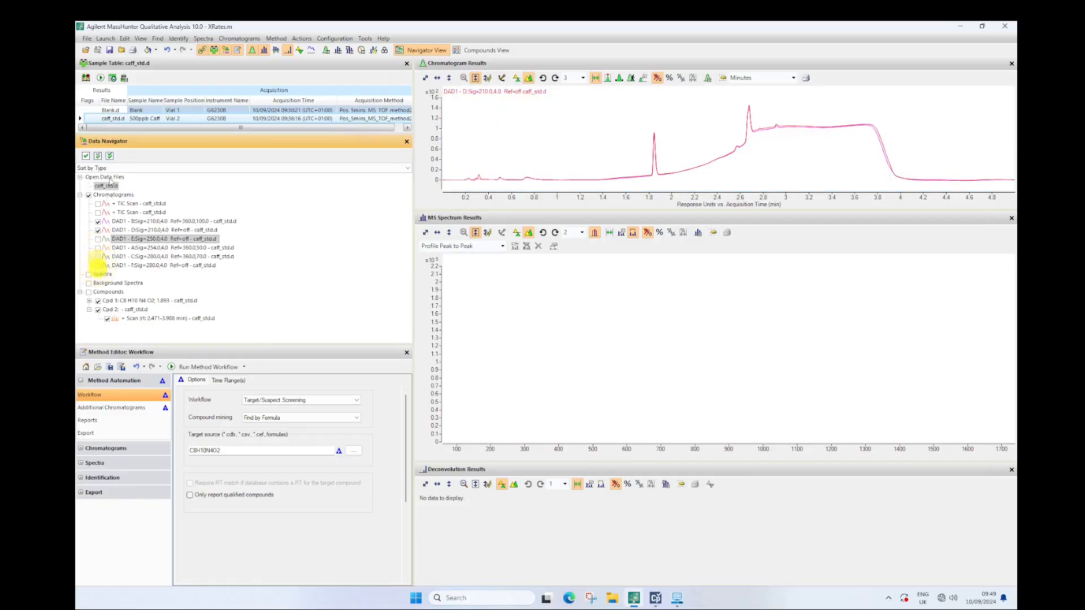
# Include Blank.d in the display and leave only DAD signal B at 210 nm shown for Blank.d and caff_std.d
pyautogui.keyDown('ctrl'); pyautogui.click(110, 110); pyautogui.keyUp('ctrl')
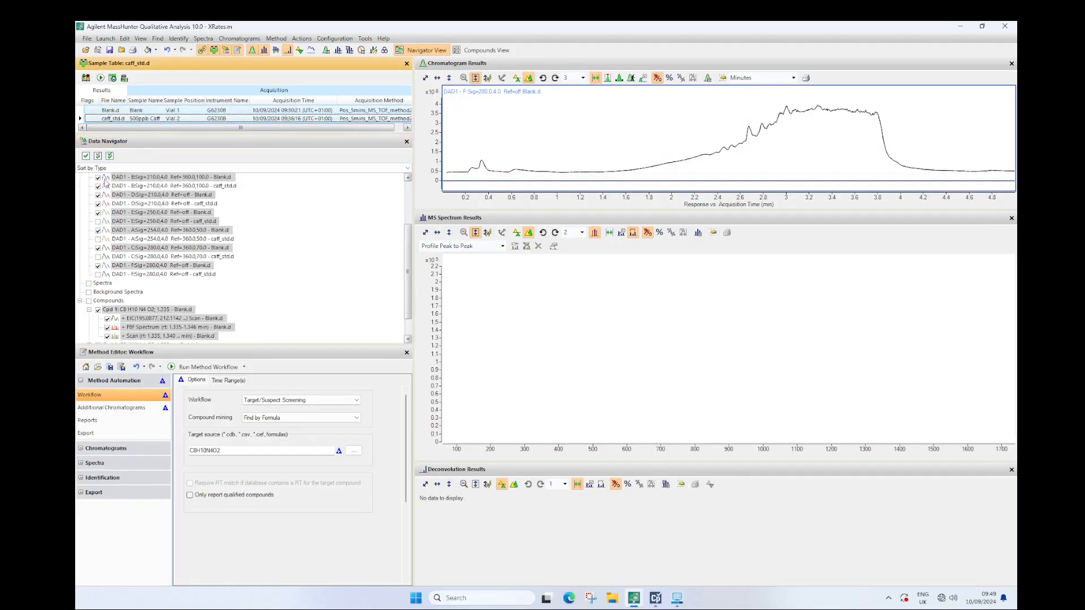
pyautogui.click(98, 195)
pyautogui.click(98, 204)
pyautogui.click(97, 213)
pyautogui.click(97, 230)
pyautogui.click(98, 247)
pyautogui.click(98, 265)
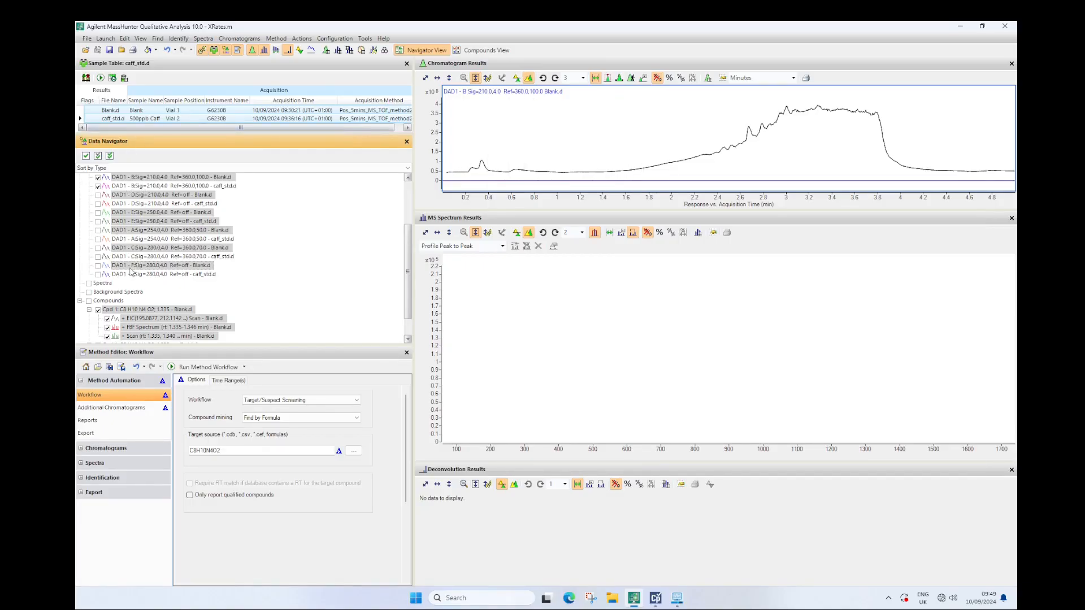
pyautogui.scroll(3, 112, 232)
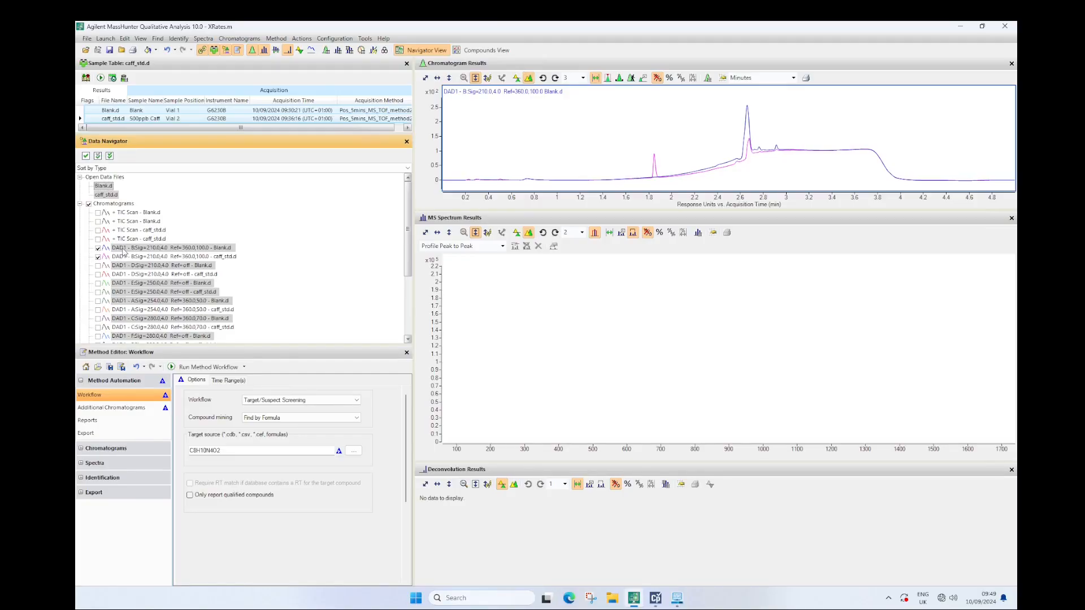
# Display the 210 nm chromatograms in separate panes, subtract the Blank.d trace from caff_std.d, and enlarge the chromatogram results
pyautogui.click(516, 77)
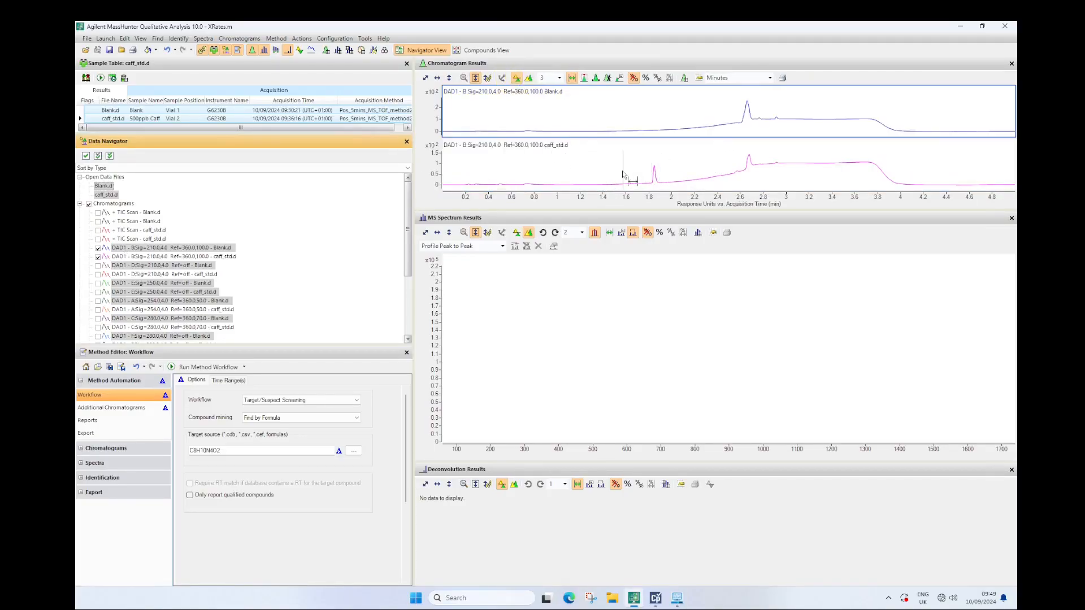
pyautogui.rightClick(575, 164)
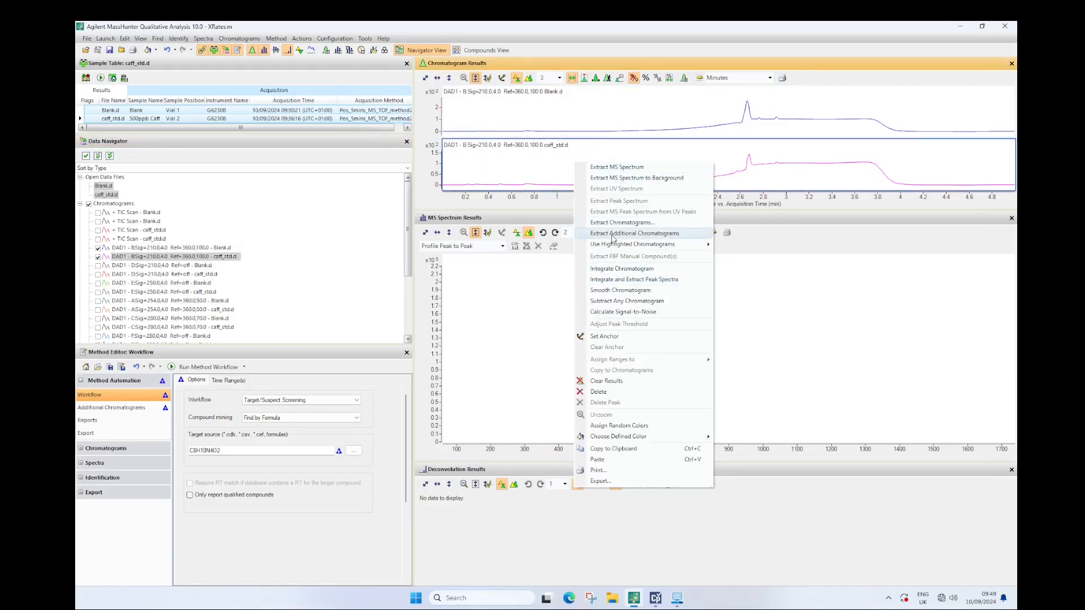
pyautogui.click(626, 301)
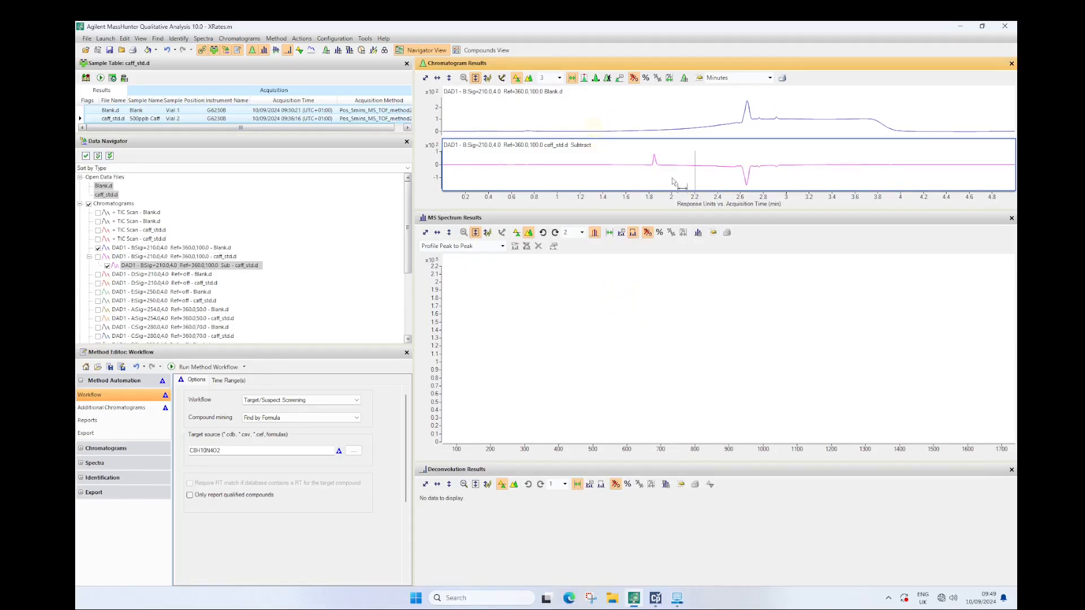
pyautogui.moveTo(652, 209); pyautogui.dragTo(649, 310)
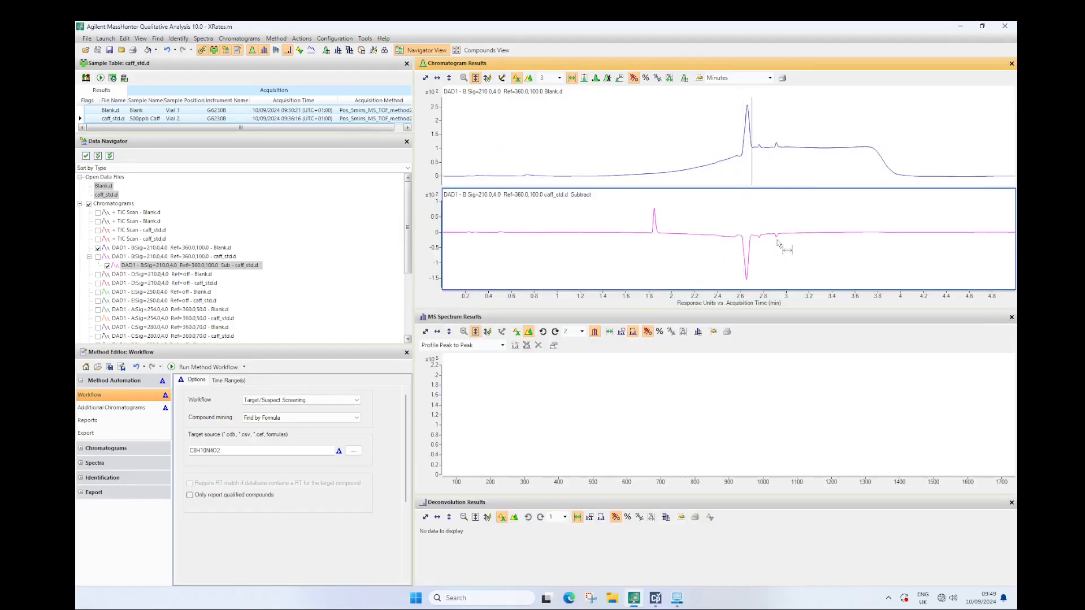
# Replace the 210 nm traces with DAD signal C at 280 nm for both files and subtract the Blank.d trace from caff_std.d
pyautogui.click(107, 266)
pyautogui.click(98, 247)
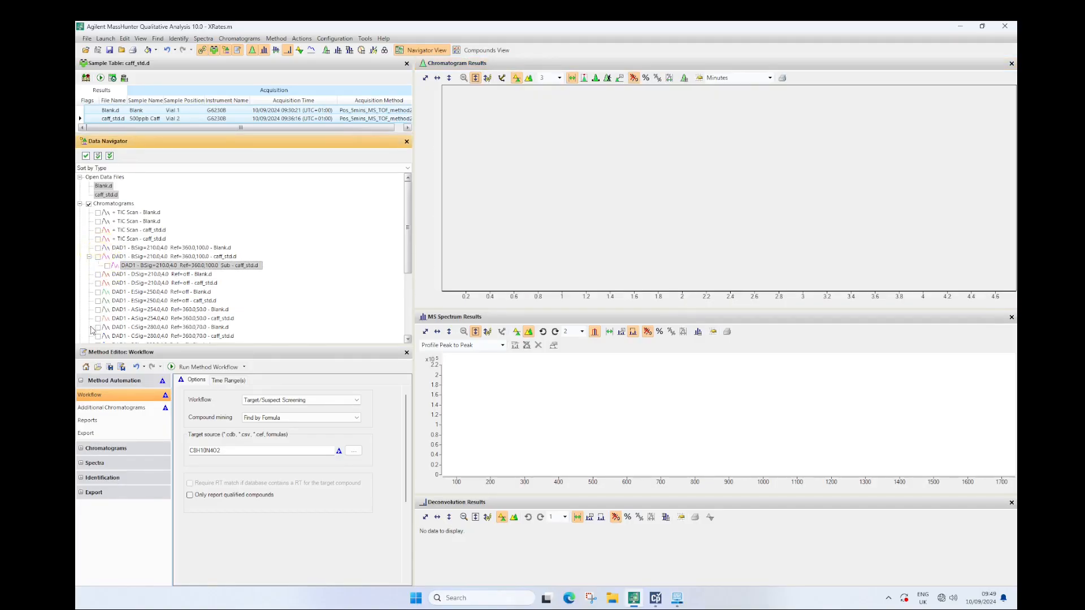
pyautogui.click(97, 327)
pyautogui.click(97, 336)
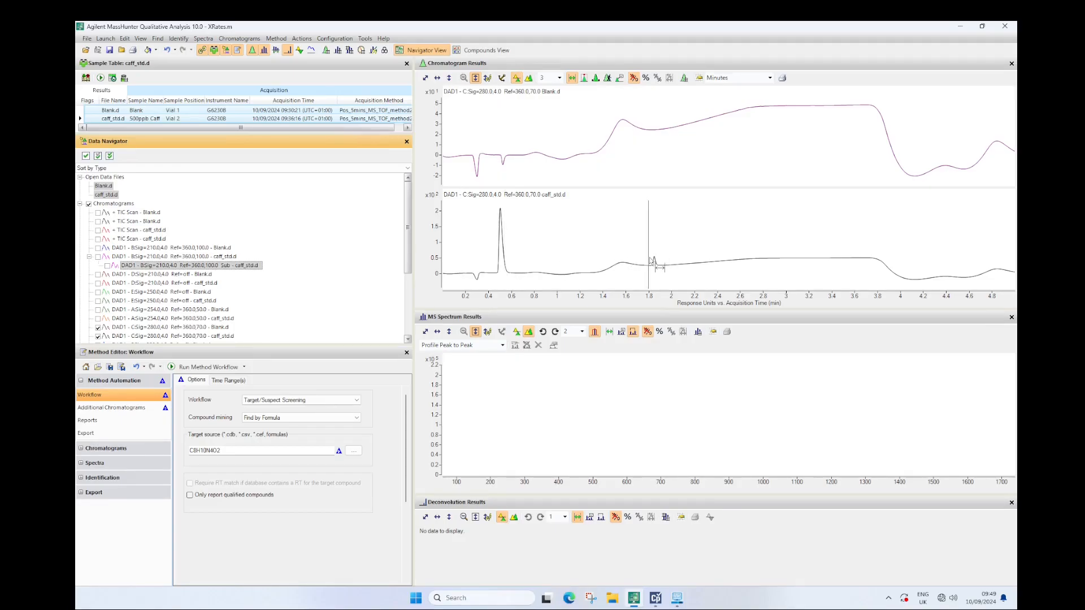
pyautogui.rightClick(611, 242)
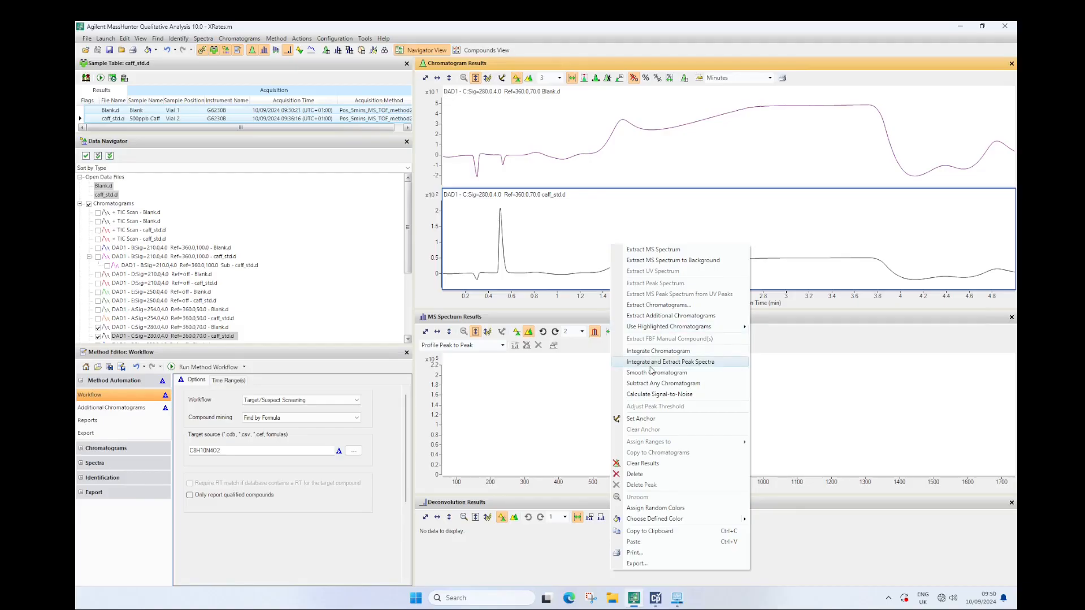
pyautogui.click(655, 384)
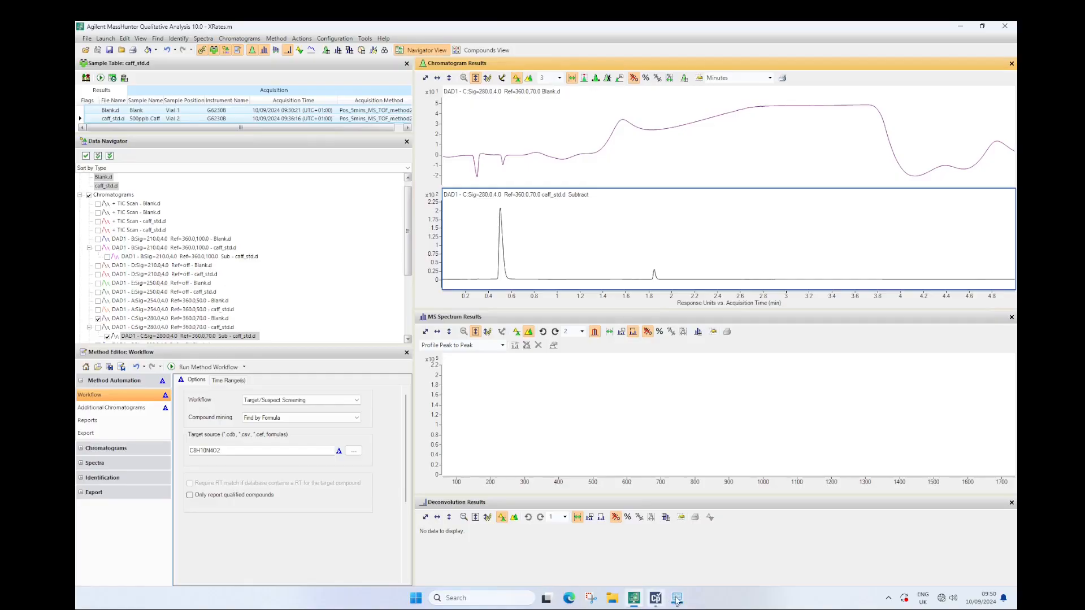
# Switch to MassHunter Data Acquisition and load Pos_5mins_MS_TOF_method2.m in the Method Editor
pyautogui.moveTo(677, 598)
pyautogui.click(632, 551)
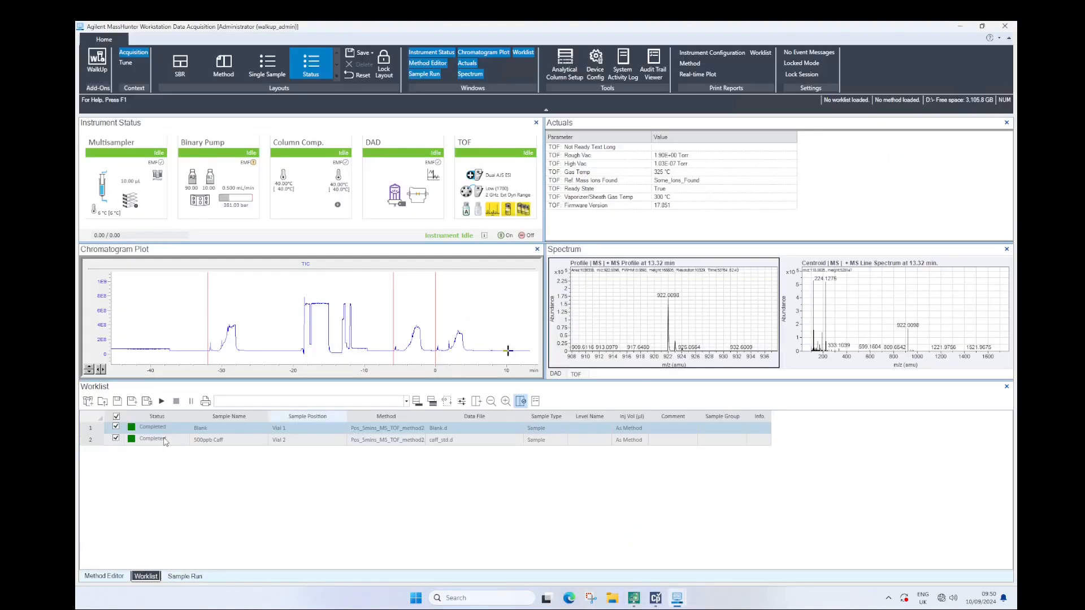
pyautogui.click(112, 574)
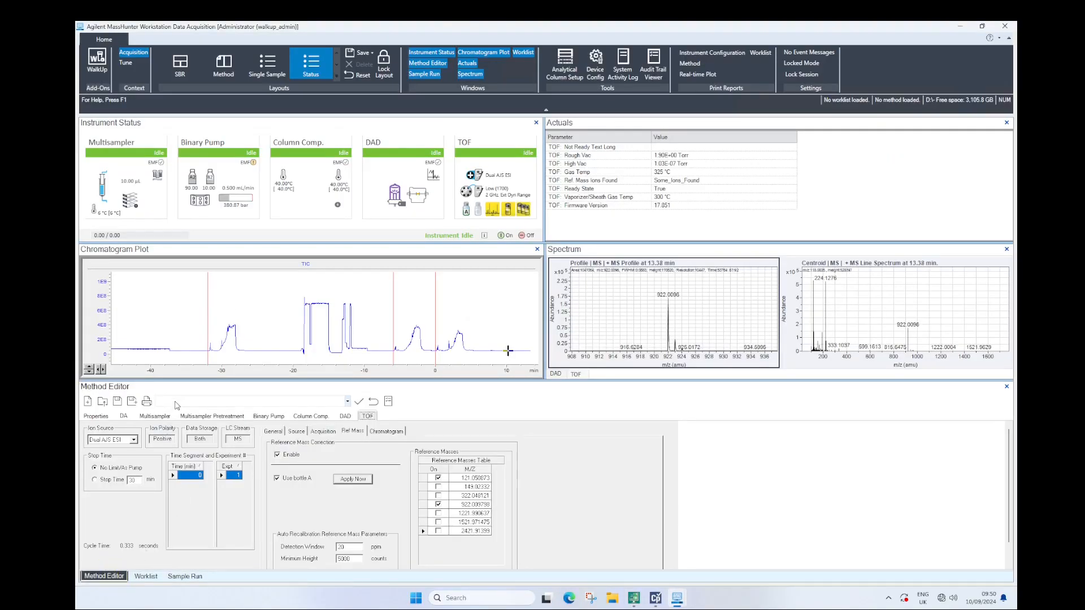
pyautogui.click(175, 402)
pyautogui.click(230, 411)
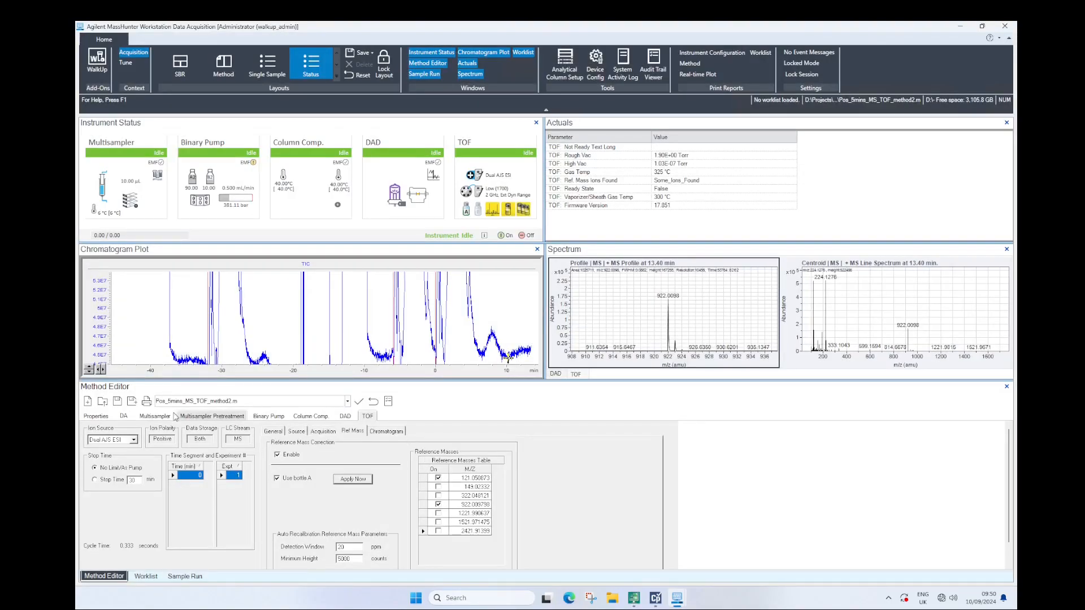
# Save a copy of the loaded method as Pos_5mins_MS_TOF_method3_Acidic.m
pyautogui.click(133, 402)
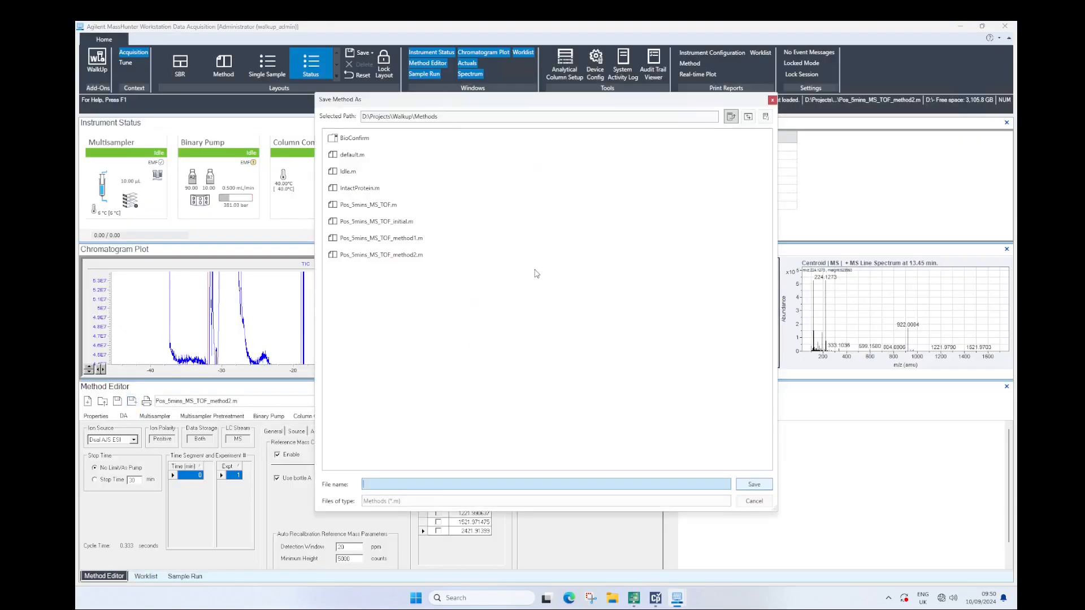
pyautogui.click(416, 254)
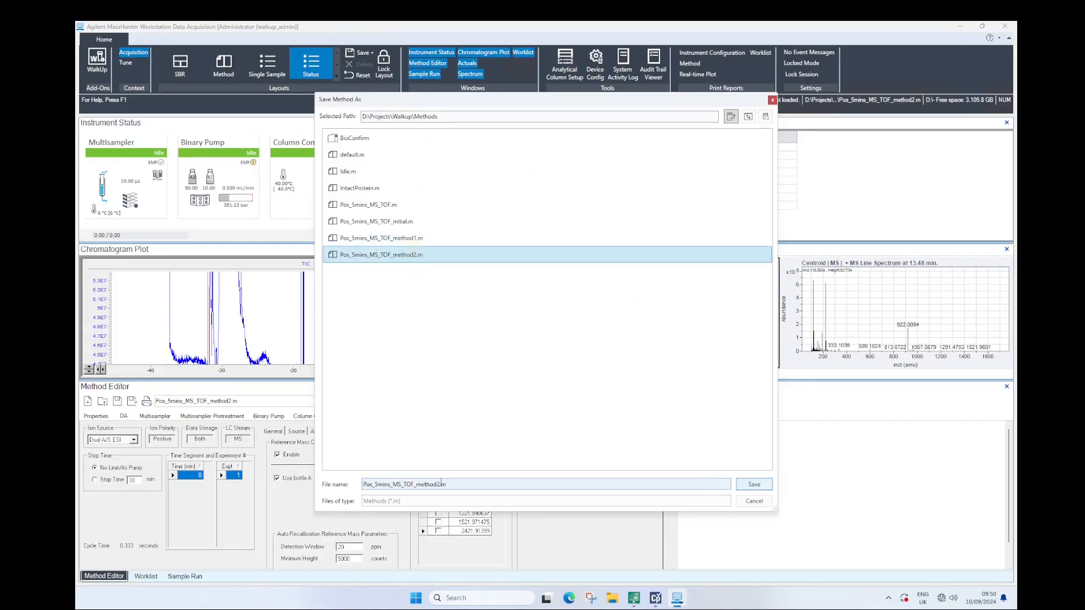
pyautogui.click(439, 485)
pyautogui.write('3_Acidic')
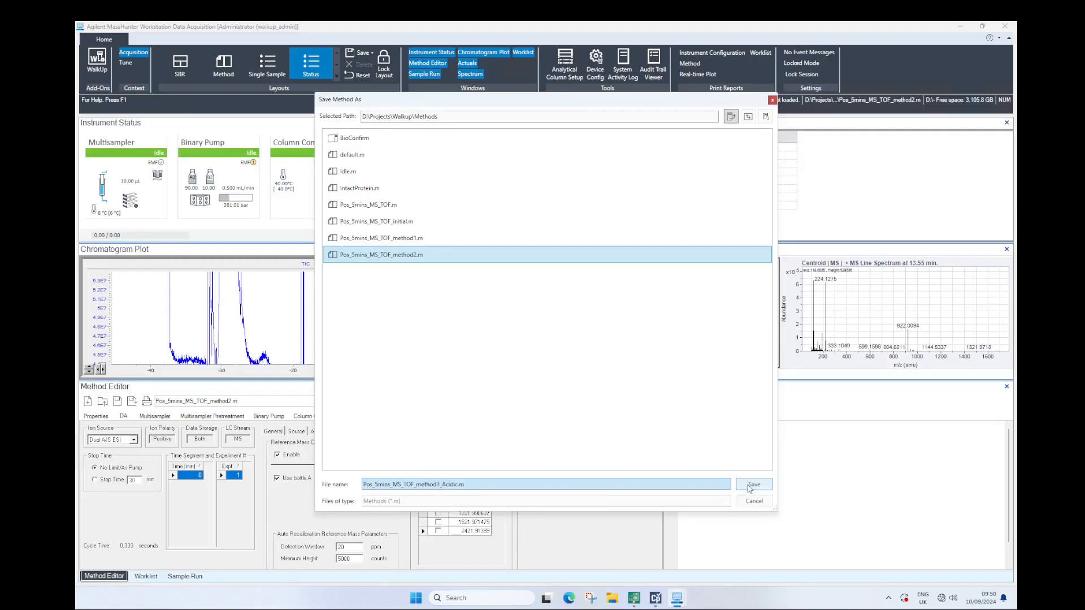
pyautogui.click(750, 486)
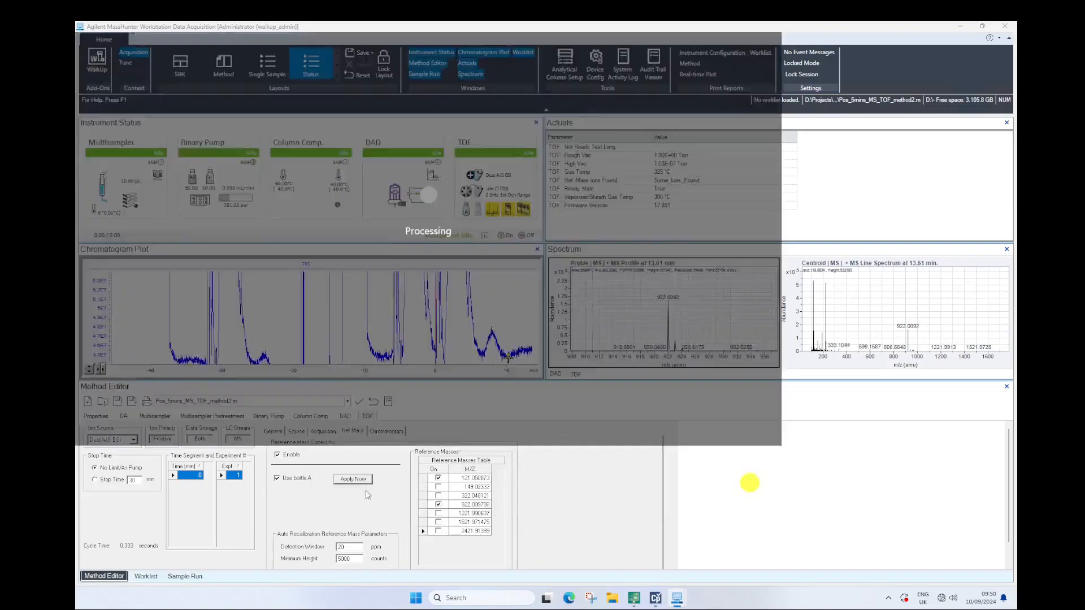
# Switch binary pump solvent A to channel 1, the H2O line with the 0.1% additive, and apply the method to the instrument
pyautogui.click(269, 416)
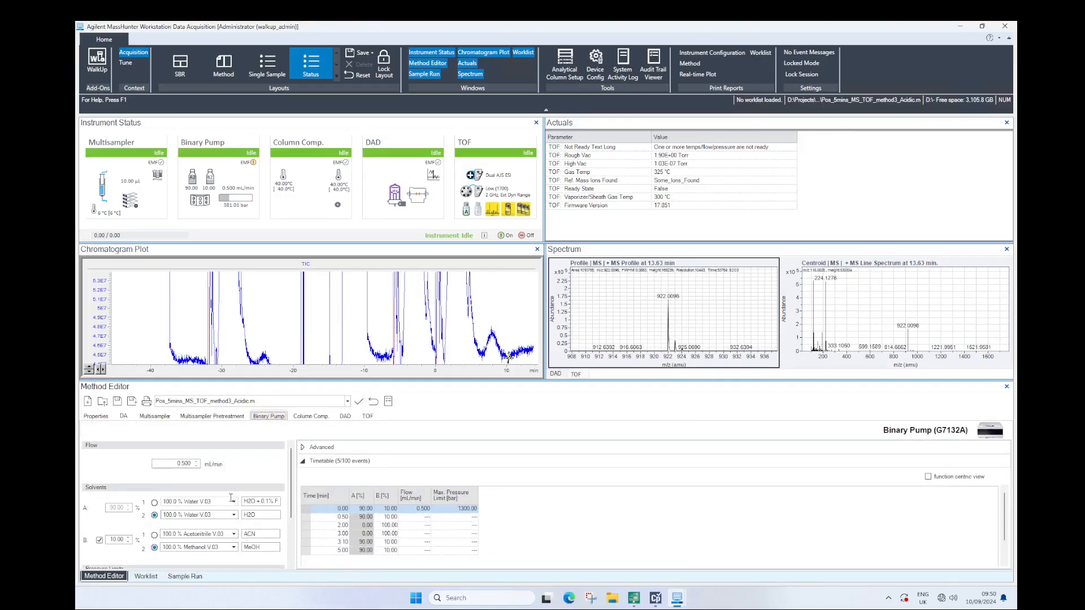
pyautogui.click(155, 502)
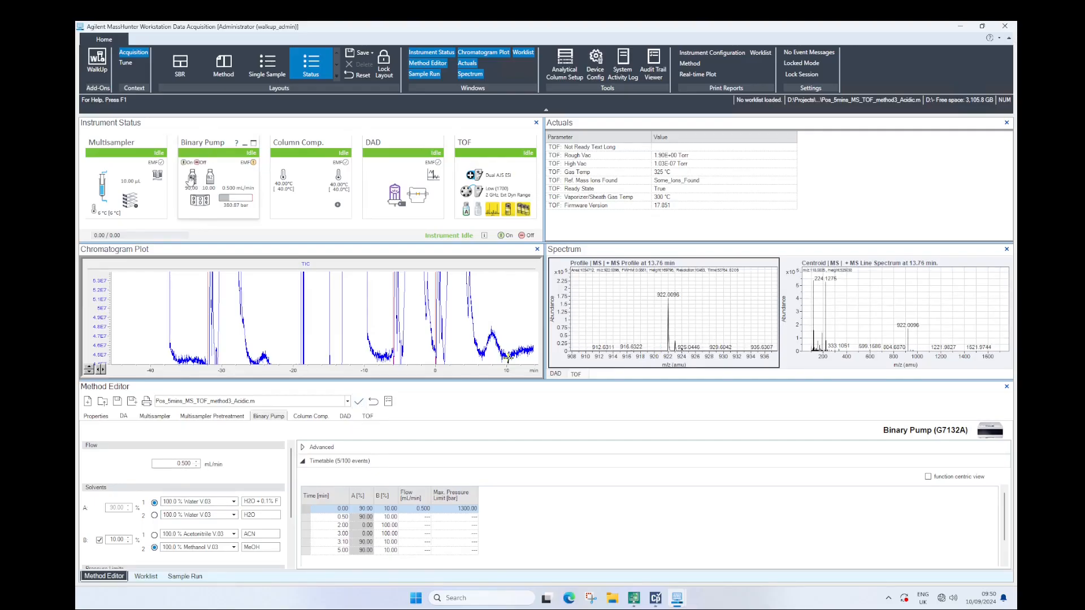
pyautogui.click(358, 401)
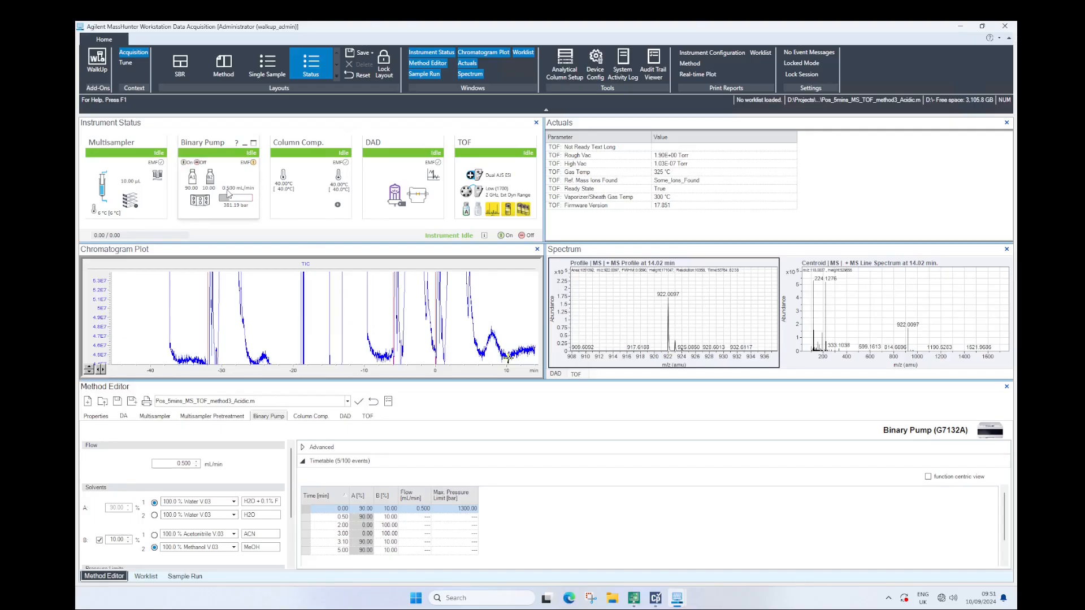
# Set both completed worklist samples, Blank and 500ppb Caff, back to pending
pyautogui.click(146, 576)
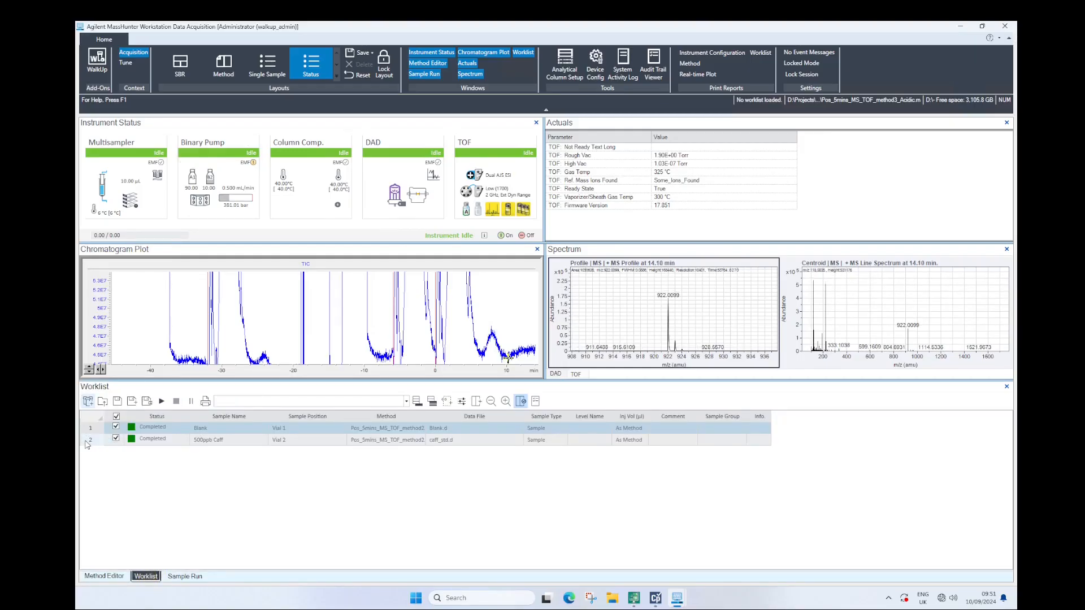
pyautogui.keyDown('shift'); pyautogui.click(87, 444); pyautogui.keyUp('shift')
pyautogui.rightClick(86, 444)
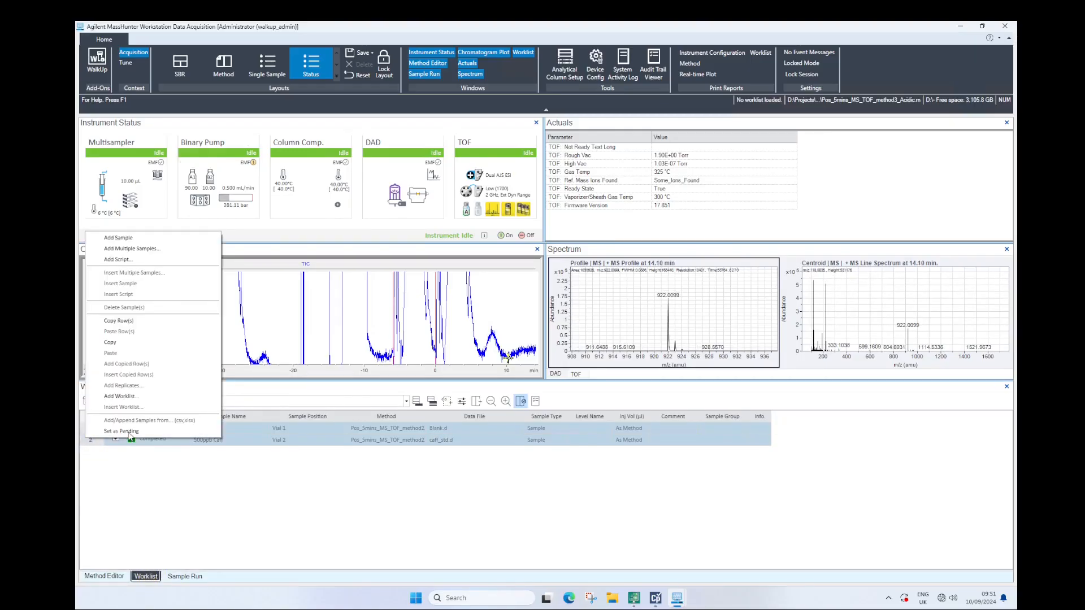
pyautogui.click(130, 427)
# Add replicates for the Blank sample in the worklist, with the number of replicates set to 2
pyautogui.click(90, 428)
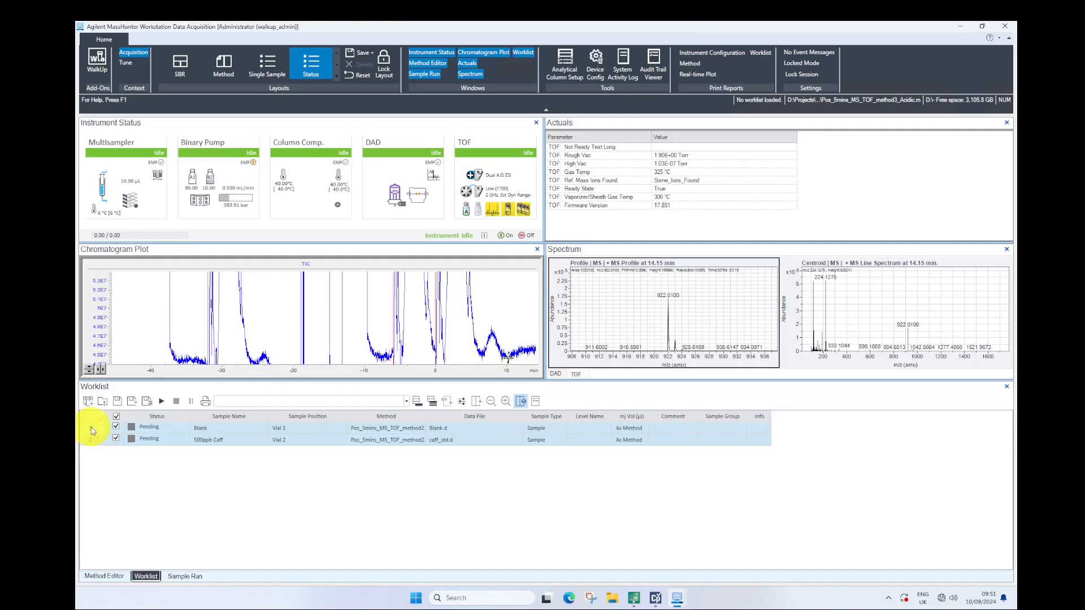
pyautogui.rightClick(90, 428)
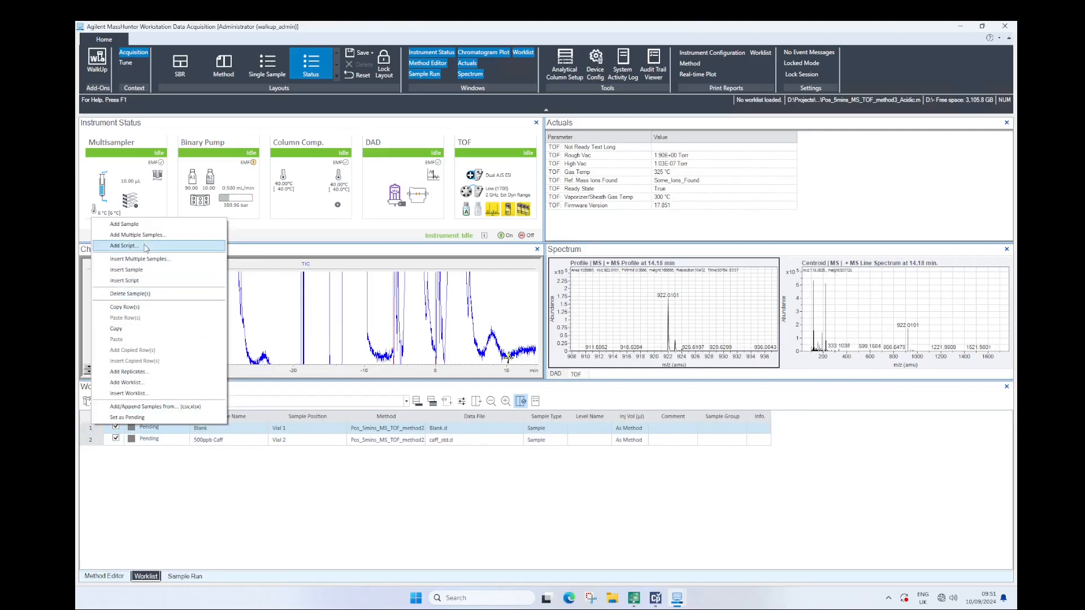
pyautogui.click(138, 372)
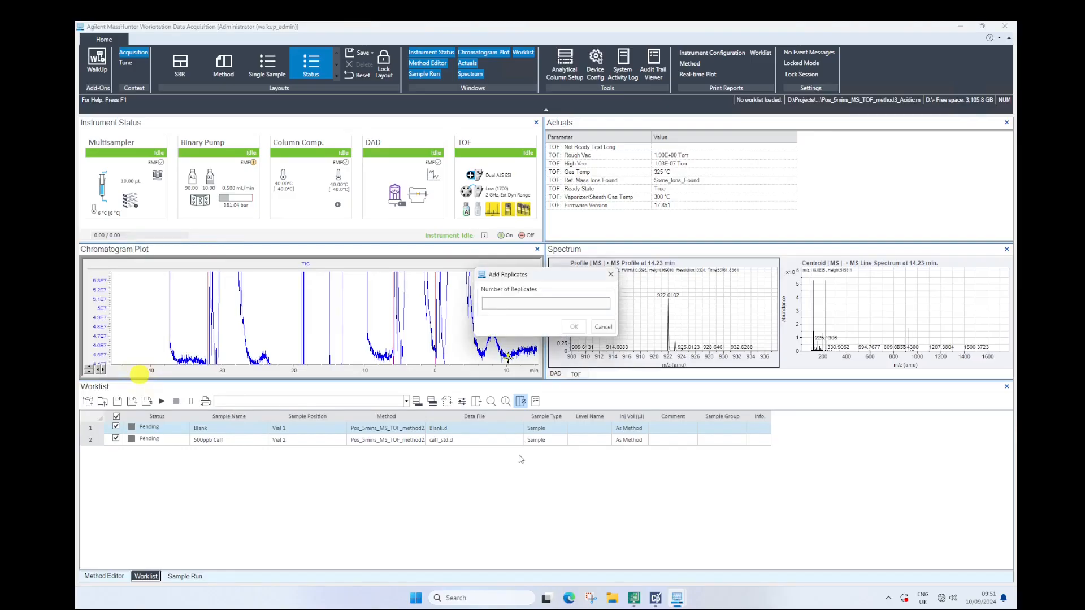
pyautogui.click(559, 306)
pyautogui.write('2')
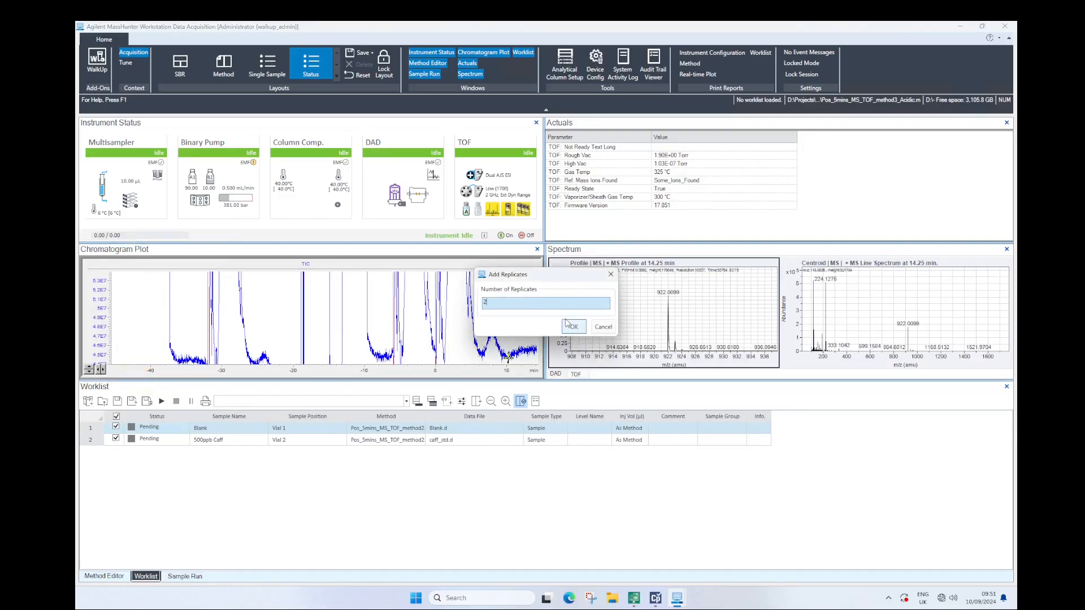
pyautogui.click(572, 327)
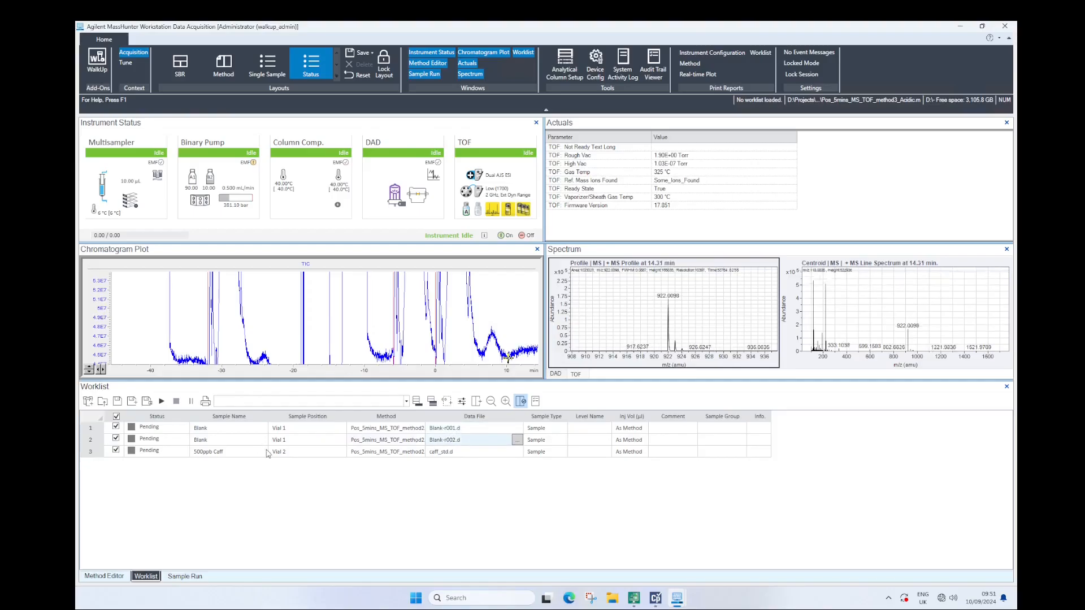
# Widen the worklist's method column and assign Pos_5mins_MS_TOF_method3_Acidic.m to the first Blank sample
pyautogui.click(440, 453)
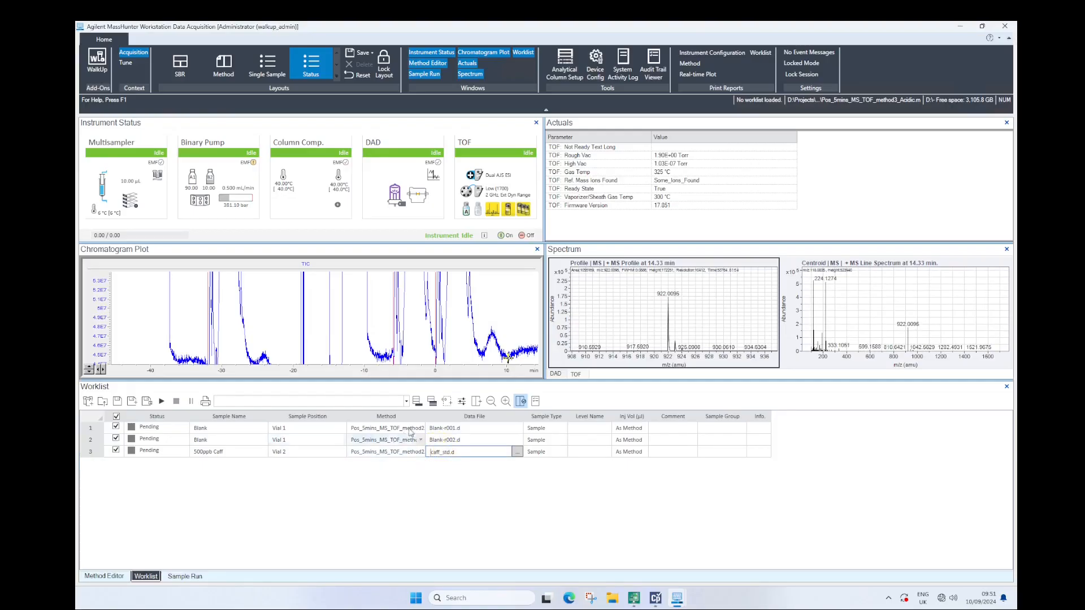
pyautogui.moveTo(427, 418); pyautogui.dragTo(454, 419)
pyautogui.click(442, 428)
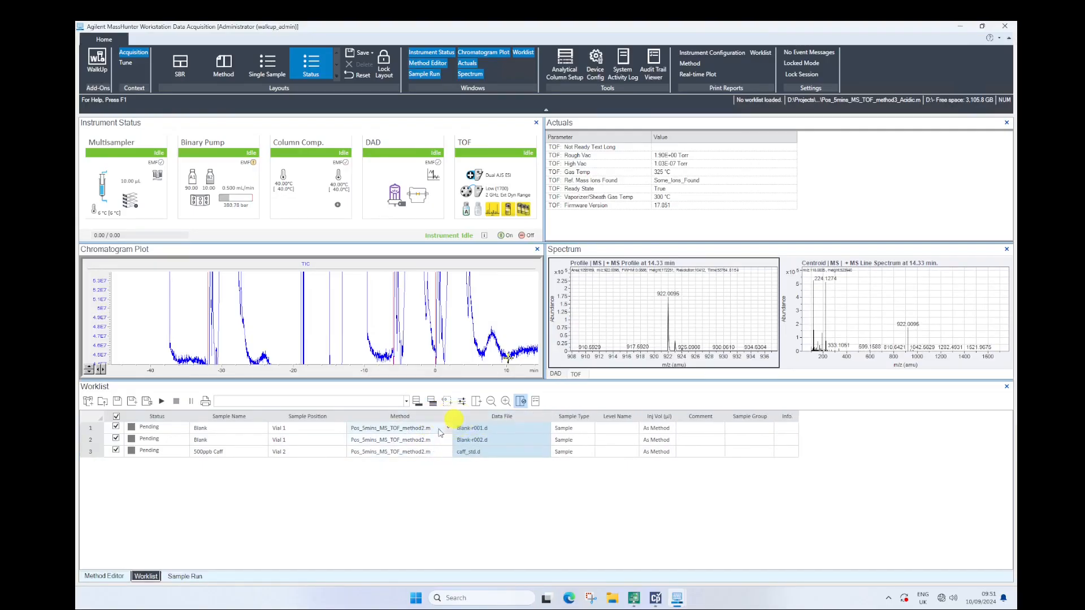
pyautogui.click(443, 430)
pyautogui.click(435, 484)
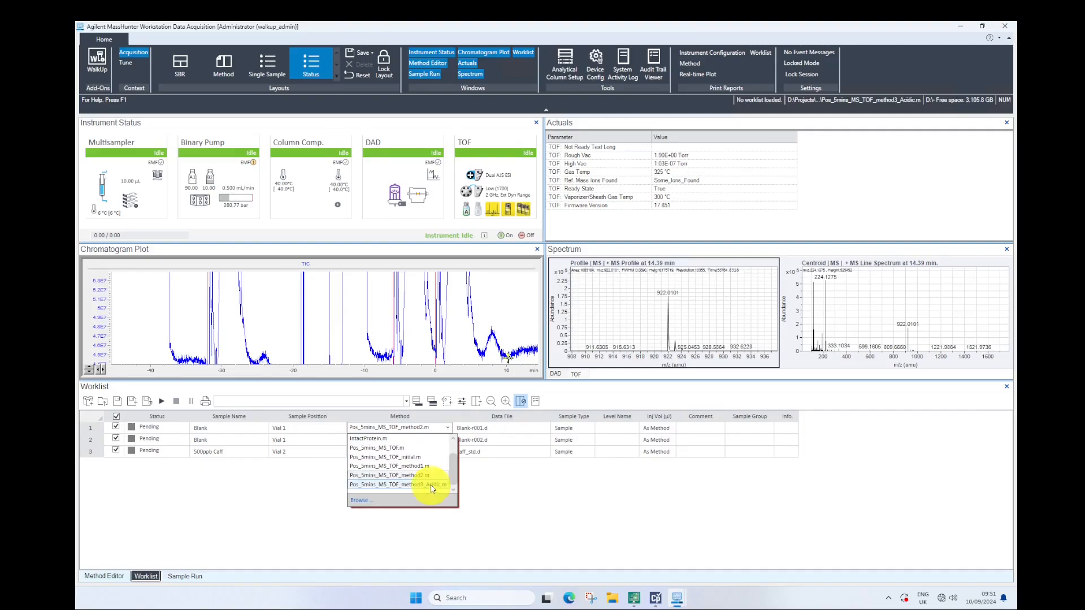
# Fill the method column so every worklist sample uses Pos_5mins_MS_TOF_method3_Acidic.m
pyautogui.click(422, 417)
pyautogui.rightClick(423, 433)
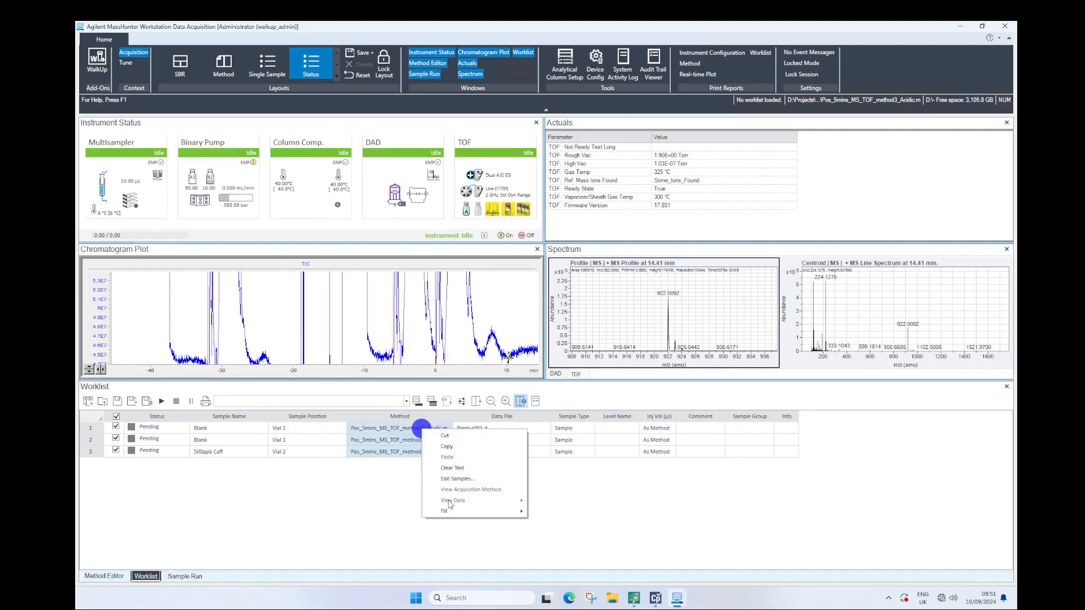
pyautogui.moveTo(460, 510)
pyautogui.click(550, 521)
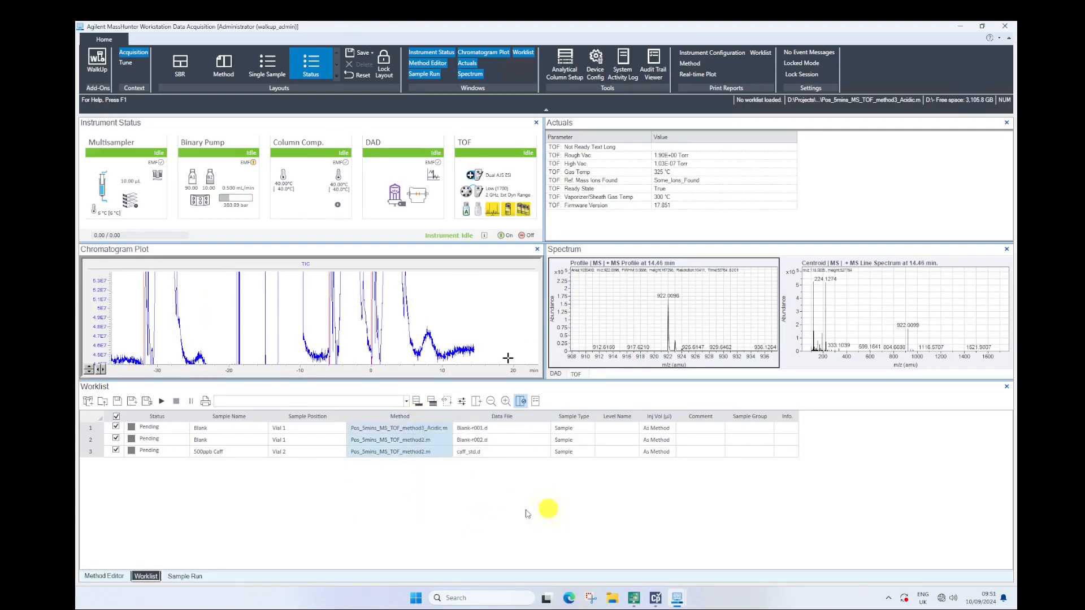
# Rename the data file of the 500ppb Caff sample to caff_std_method3.d
pyautogui.click(474, 453)
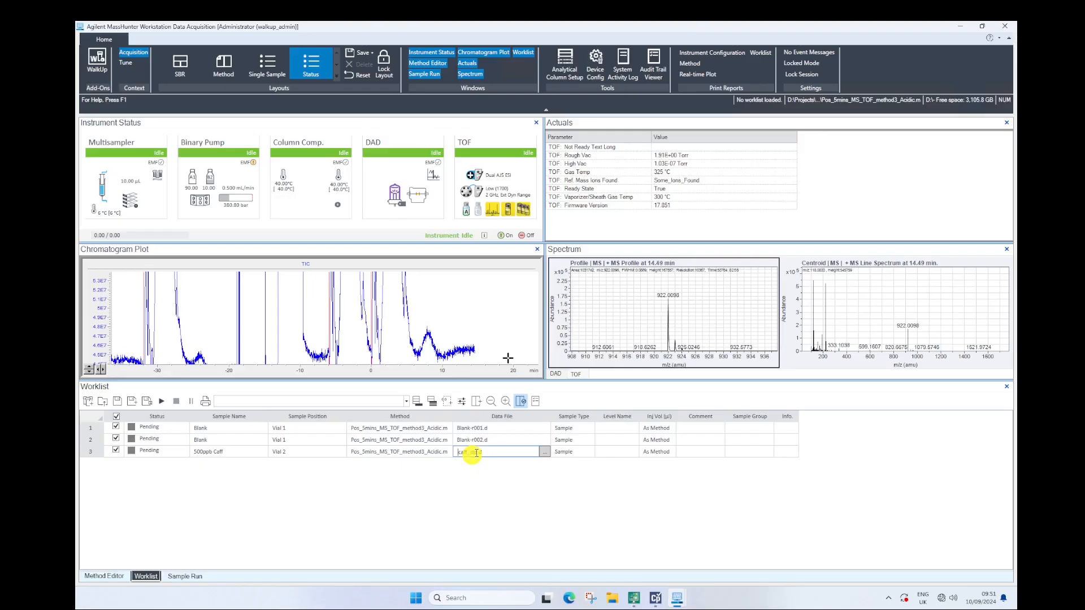
pyautogui.press('Right')
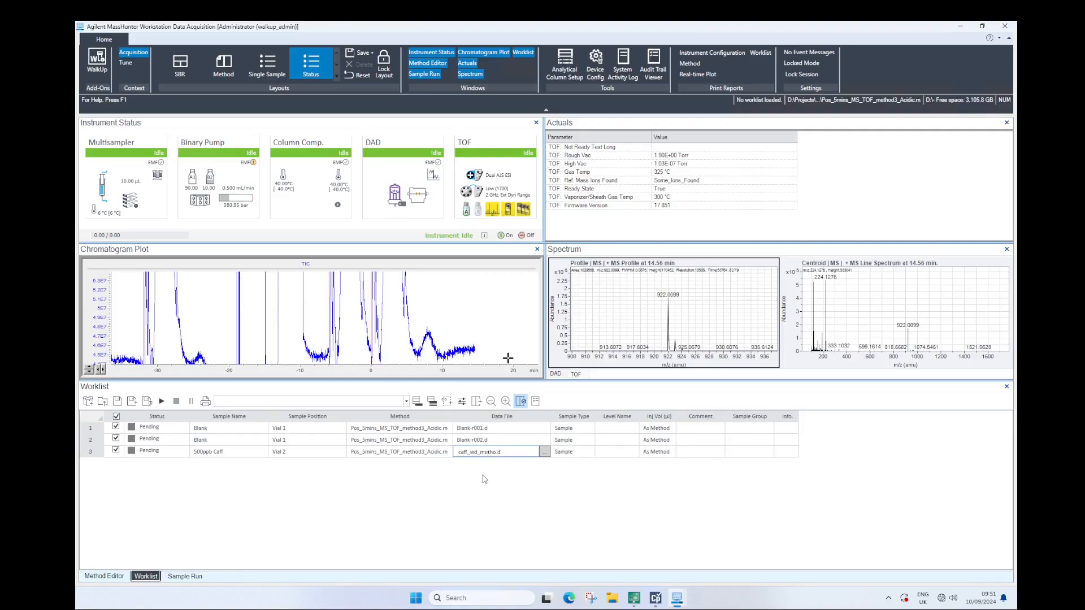
pyautogui.write('3')
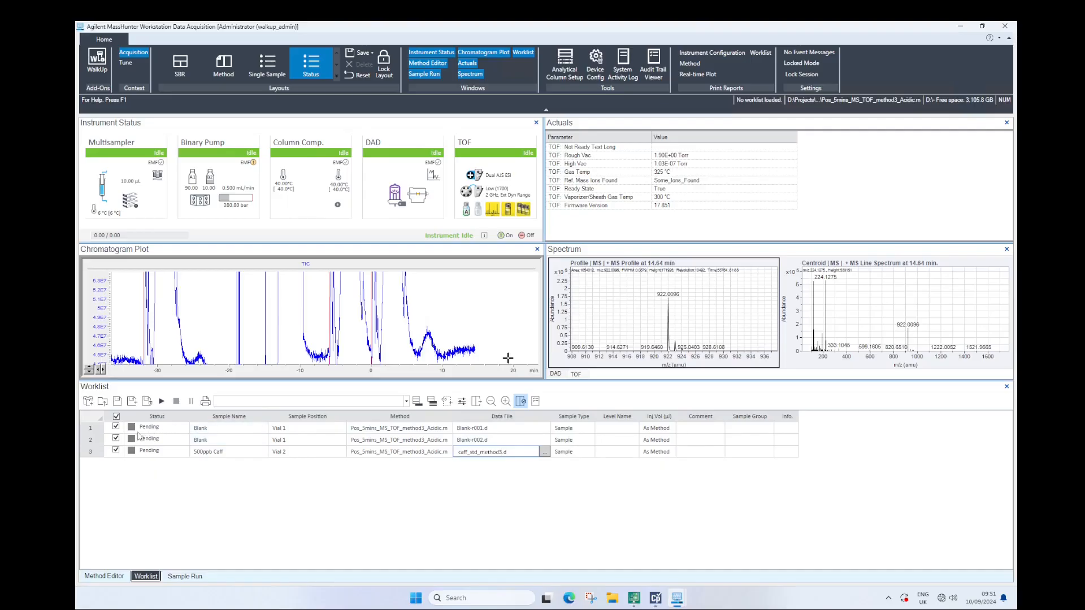
# Run the three-sample worklist, saving the changes to the current method, and show the method editor
pyautogui.click(93, 428)
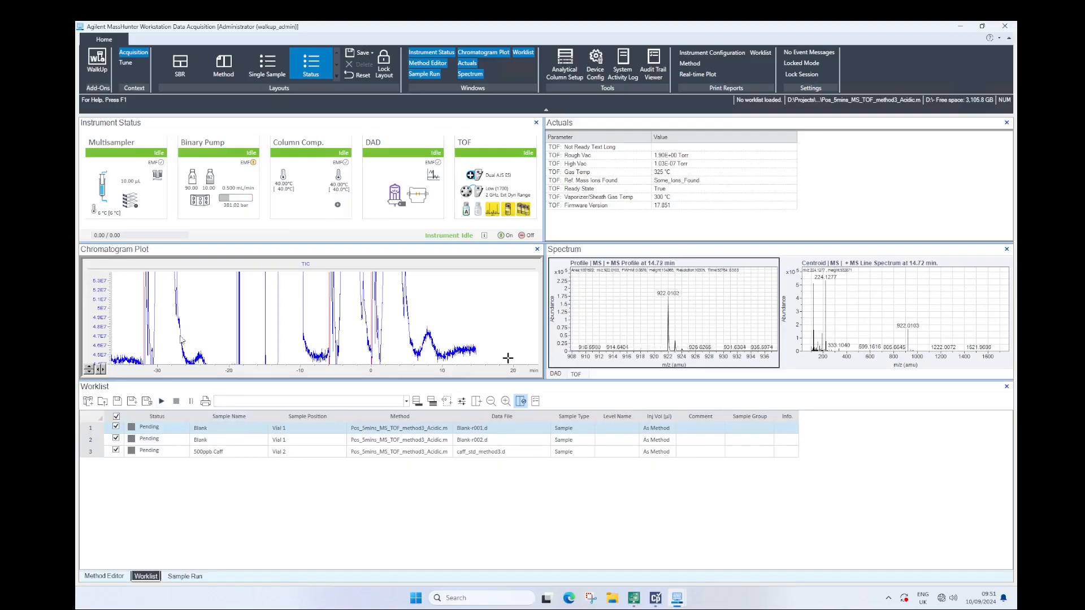
pyautogui.click(162, 401)
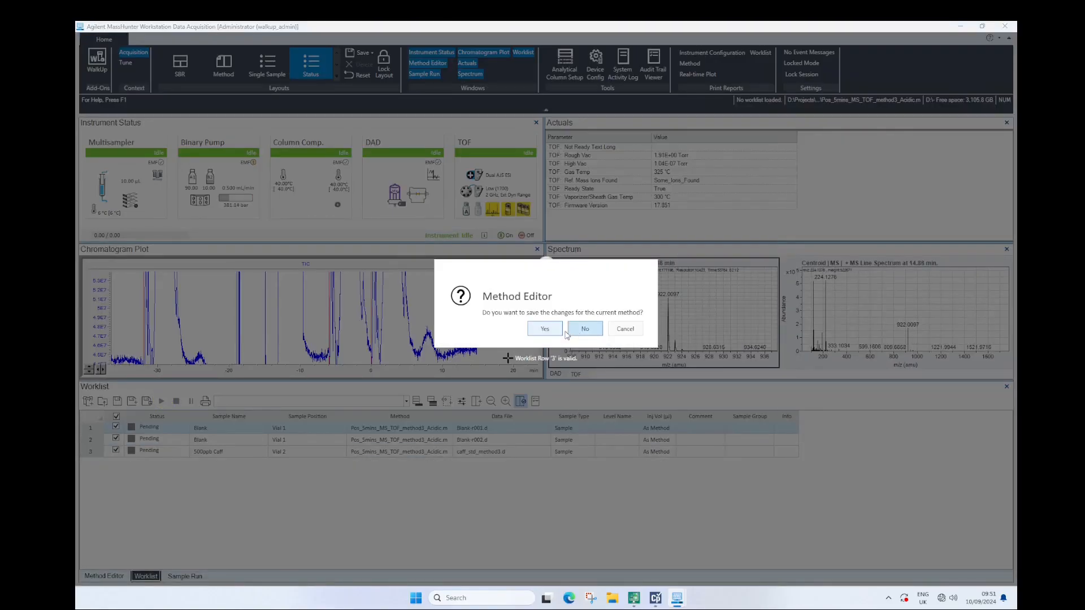
pyautogui.click(536, 330)
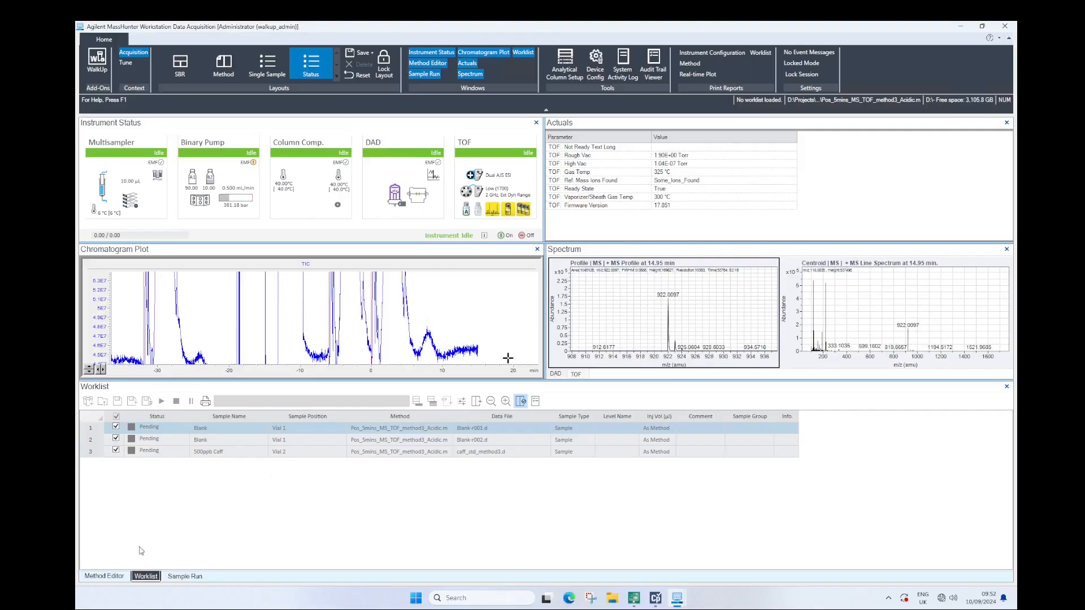
pyautogui.click(104, 576)
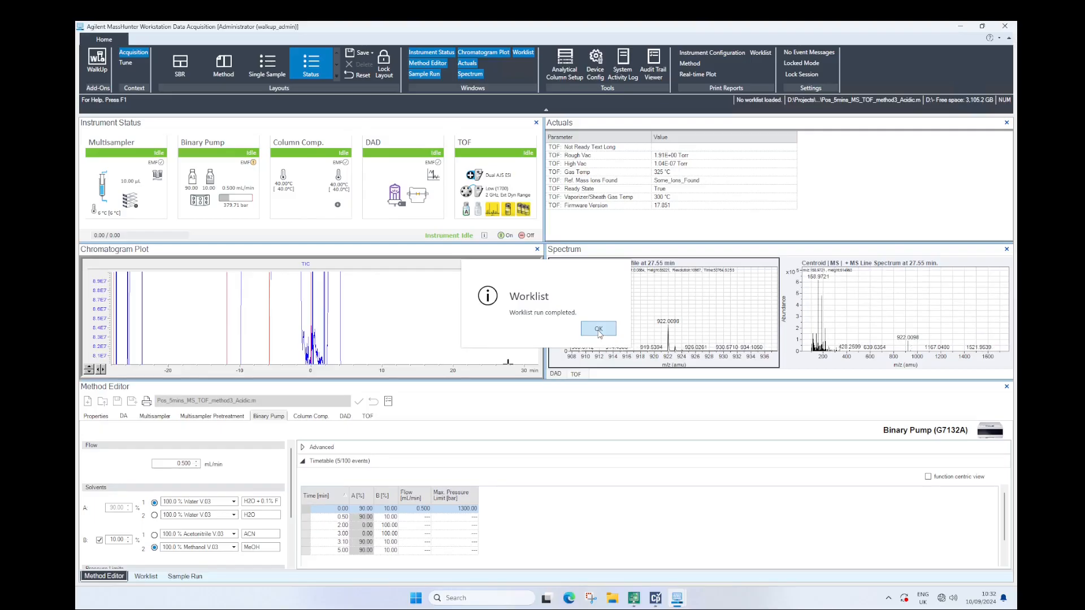
# Acknowledge the finished worklist run and autoscale the vertical axis of the TIC chromatogram plot
pyautogui.click(599, 330)
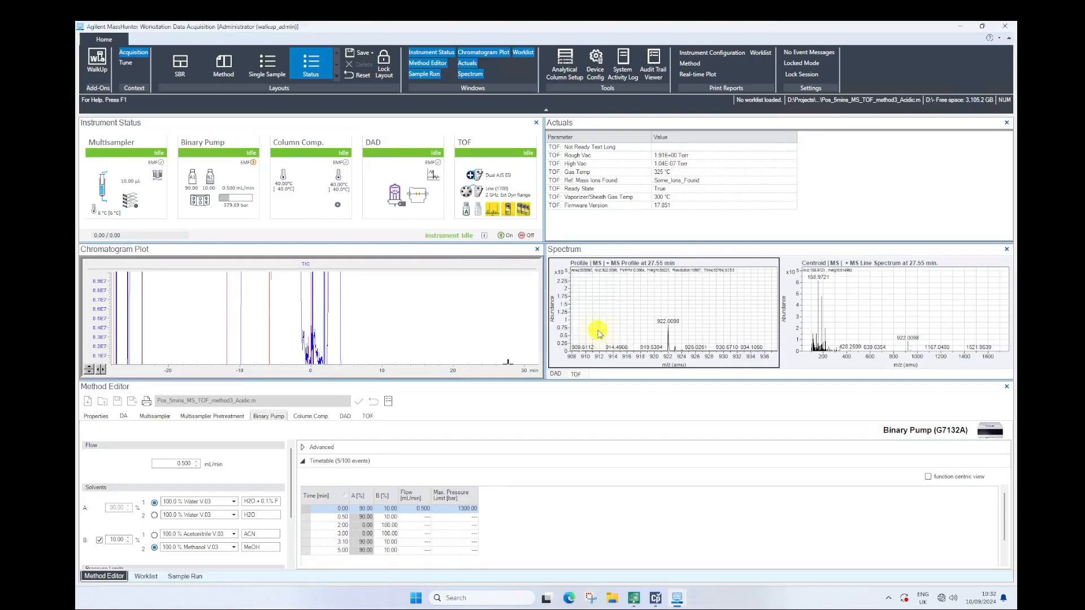
pyautogui.click(89, 368)
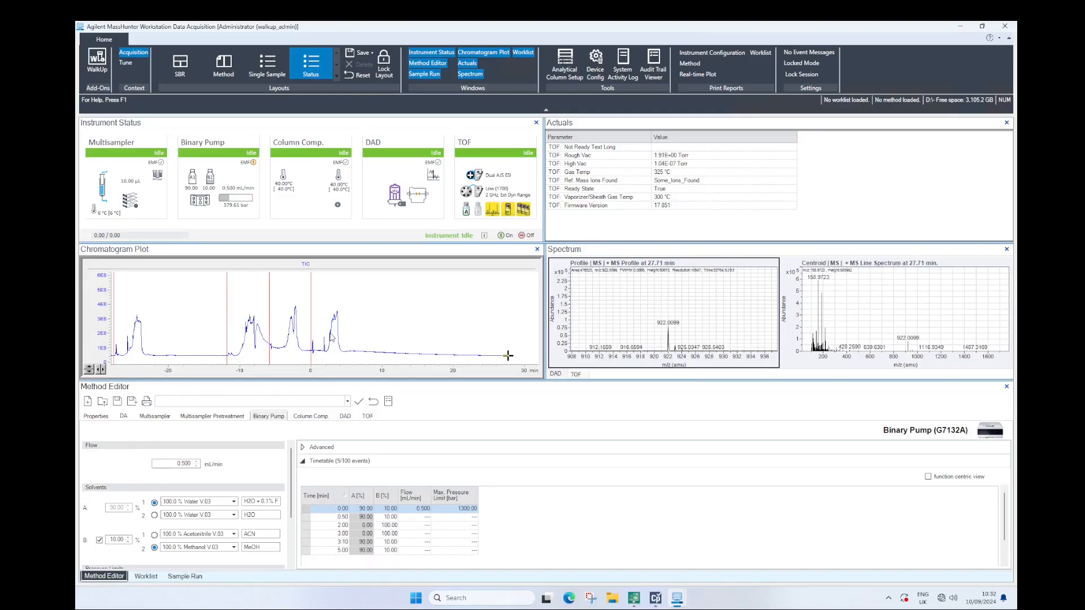
# Switch to MassHunter Qualitative Analysis and close all open data files
pyautogui.click(634, 598)
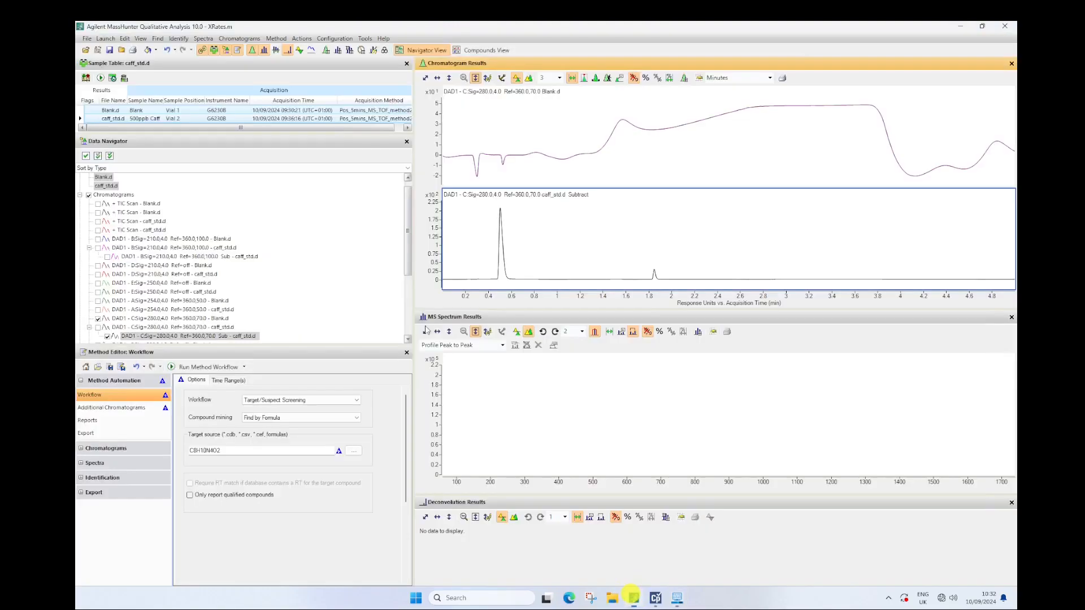
pyautogui.click(87, 39)
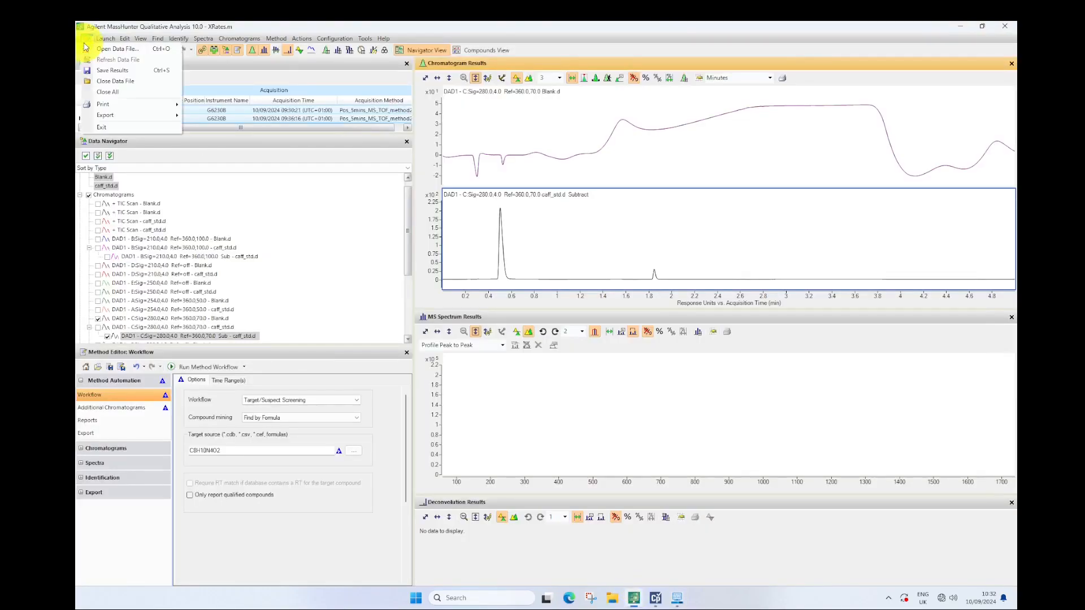
pyautogui.click(101, 90)
pyautogui.click(548, 336)
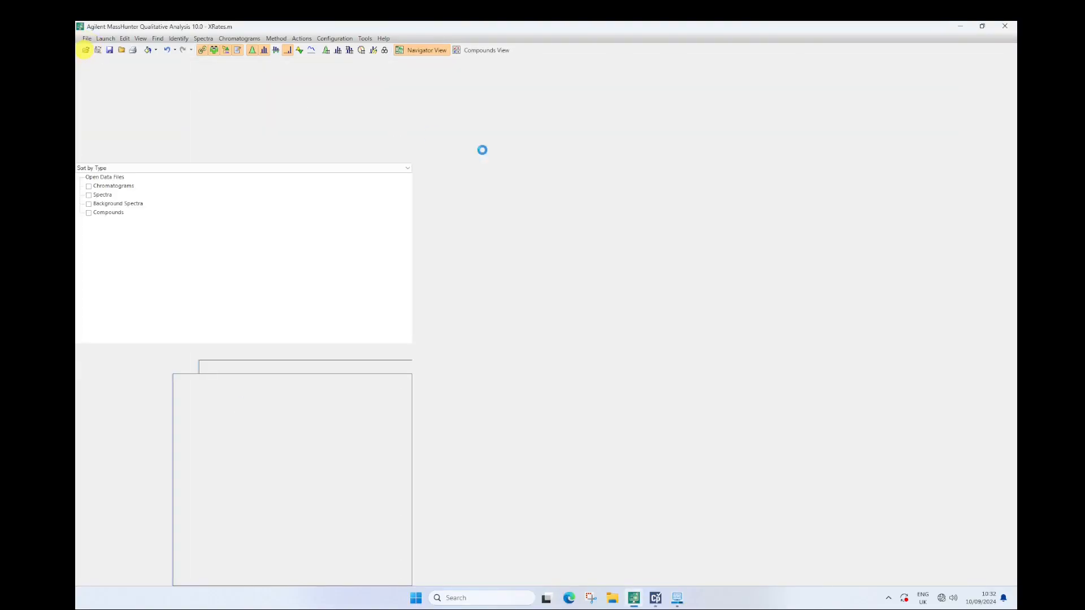
# Open the data files Blank-r002.d and caff_std_method3.d together, using the current method
pyautogui.click(487, 197)
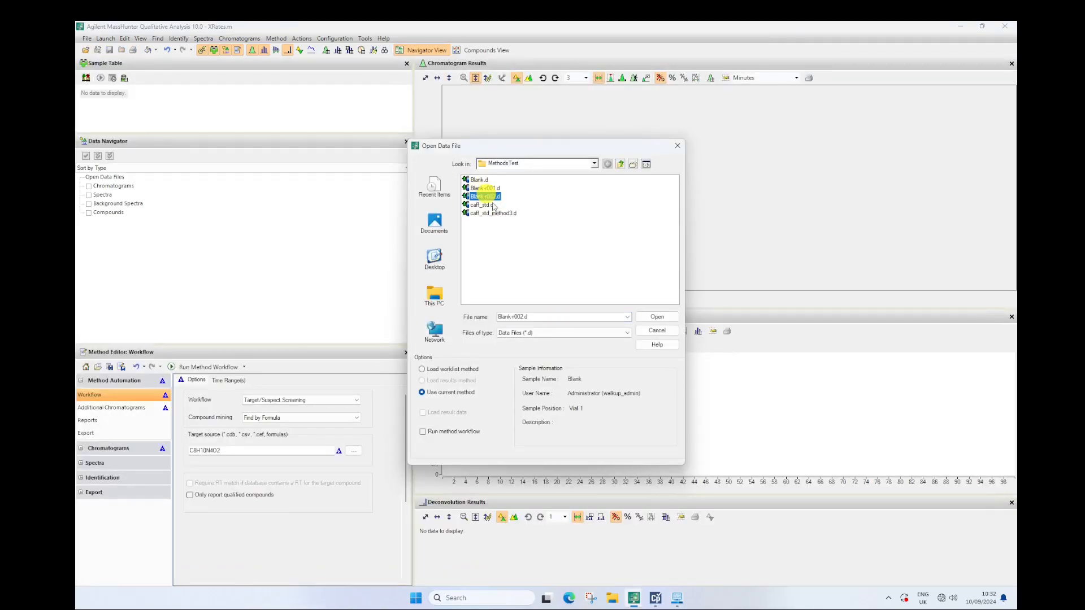
pyautogui.keyDown('ctrl'); pyautogui.click(494, 213); pyautogui.keyUp('ctrl')
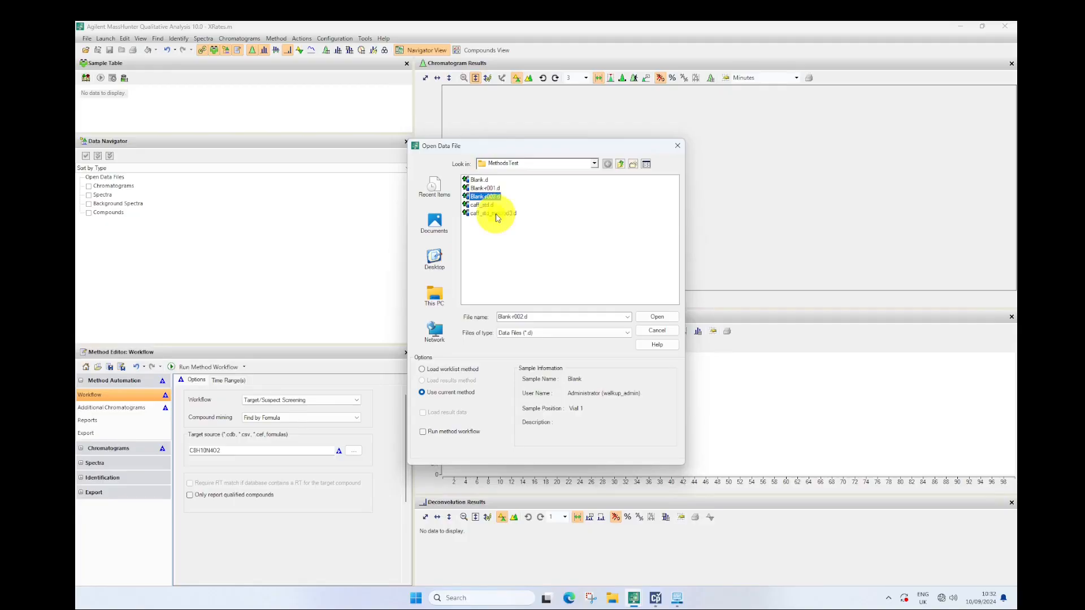
pyautogui.click(666, 315)
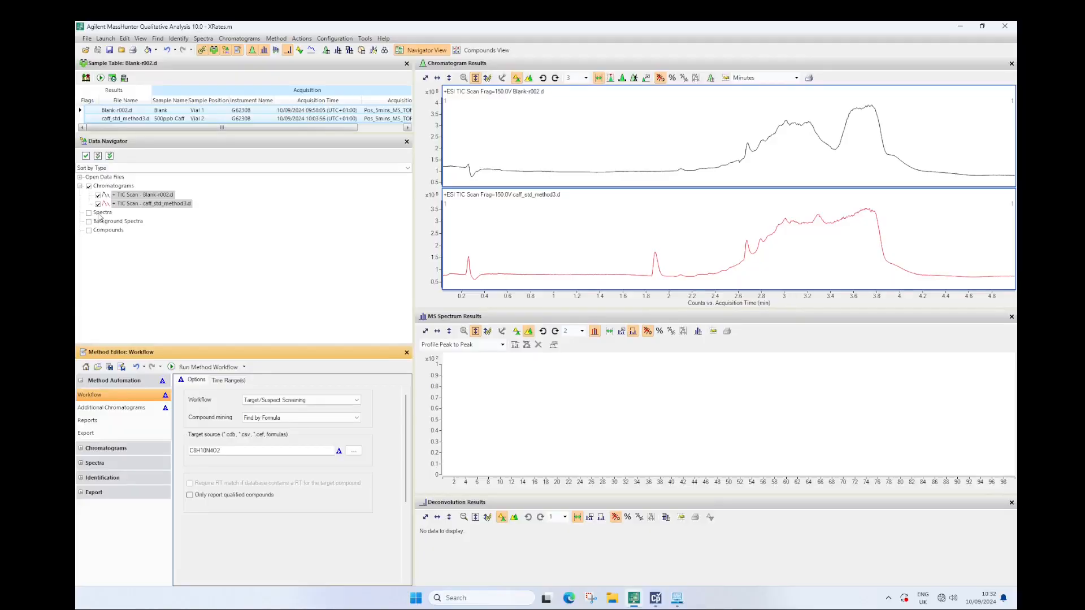
# Sort the data navigator's contents by data file
pyautogui.click(81, 179)
pyautogui.click(173, 168)
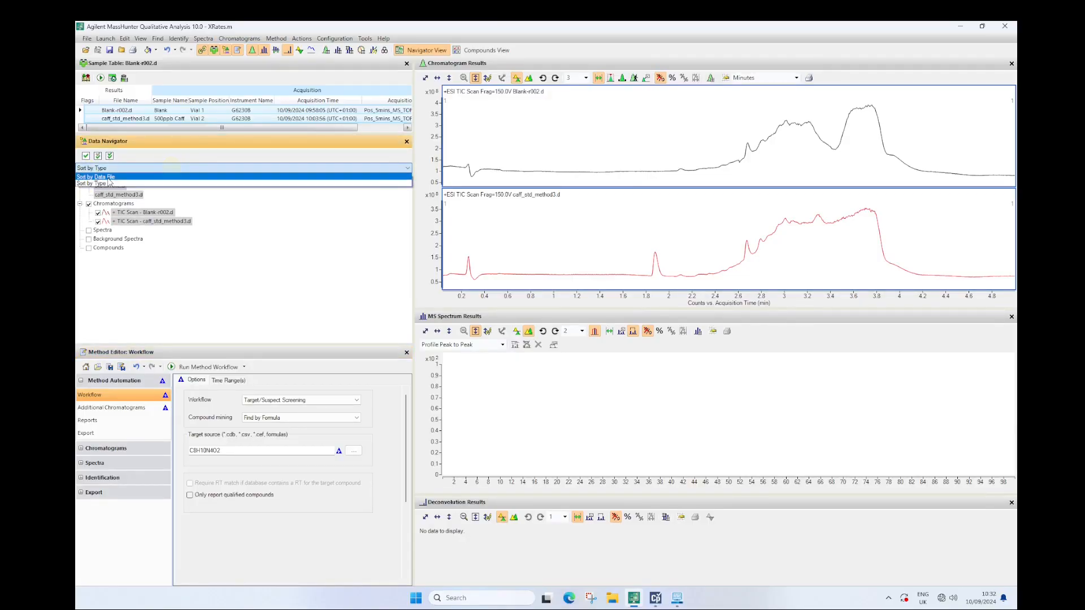
pyautogui.click(108, 178)
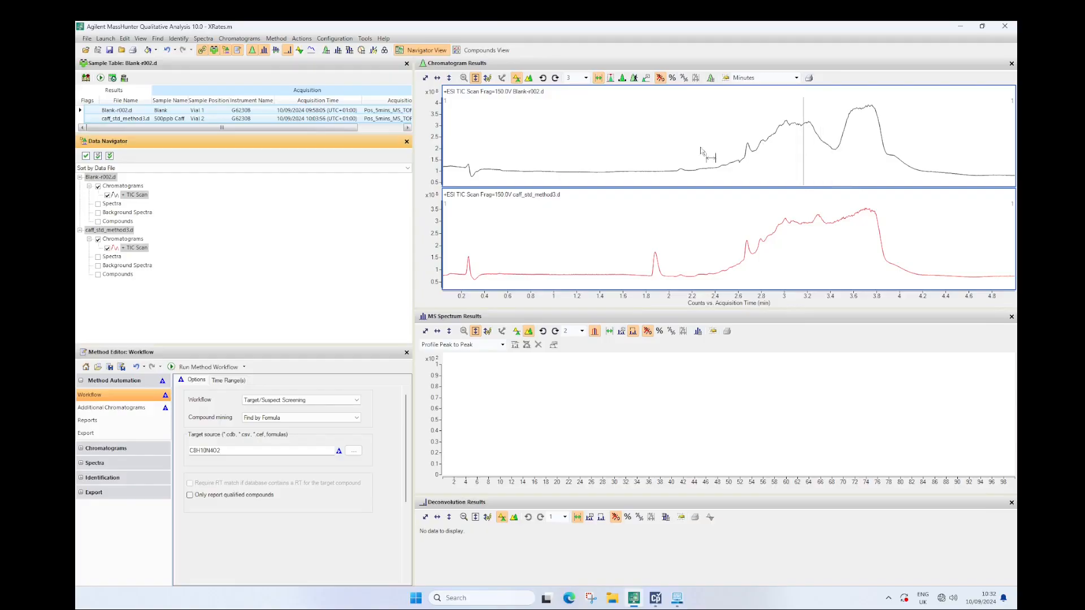
# Run the Find by Formula workflow for C8H10N4O2 on both files and inspect the extracted caffeine peak up close
pyautogui.click(214, 368)
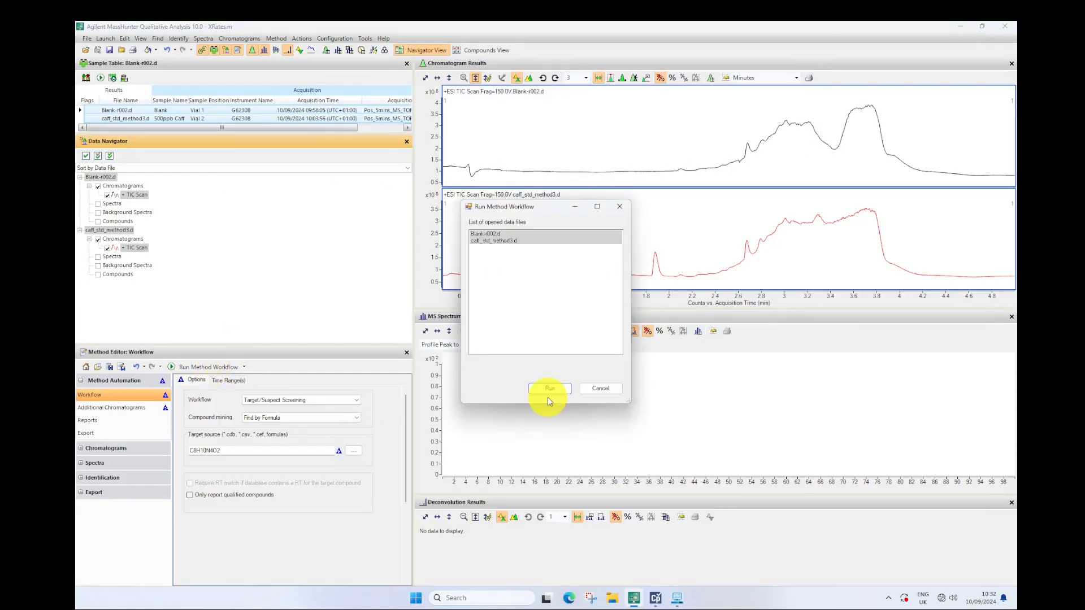
pyautogui.click(552, 393)
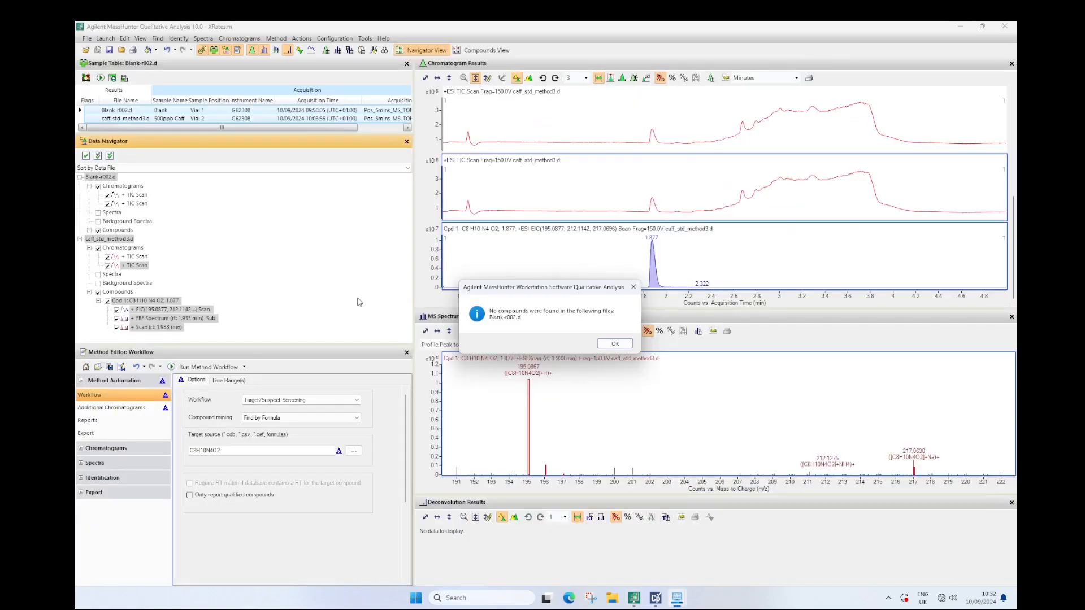
pyautogui.click(615, 344)
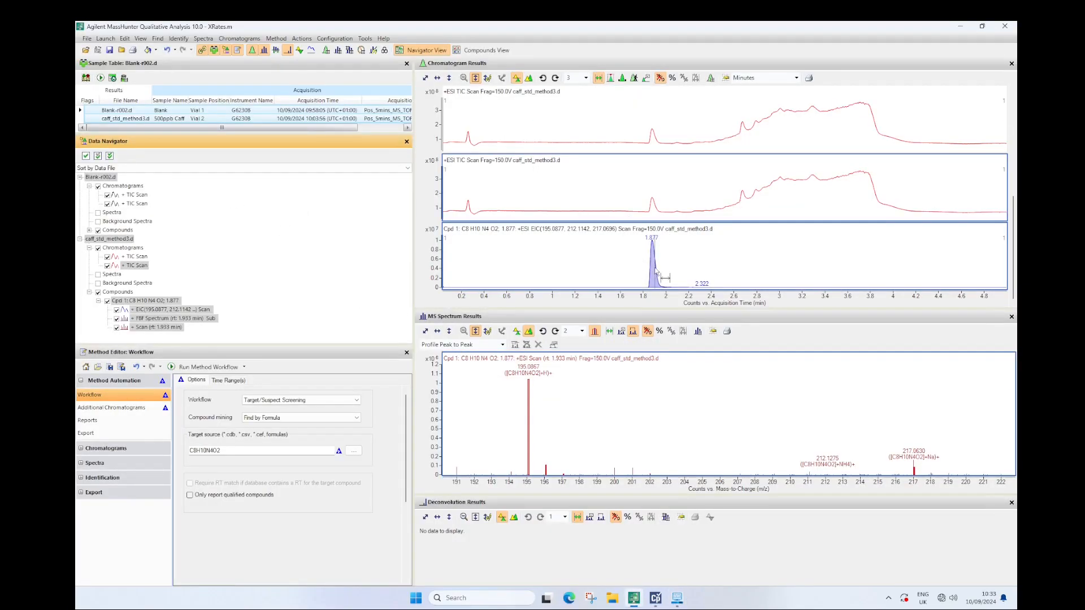
pyautogui.moveTo(616, 264); pyautogui.dragTo(684, 299)
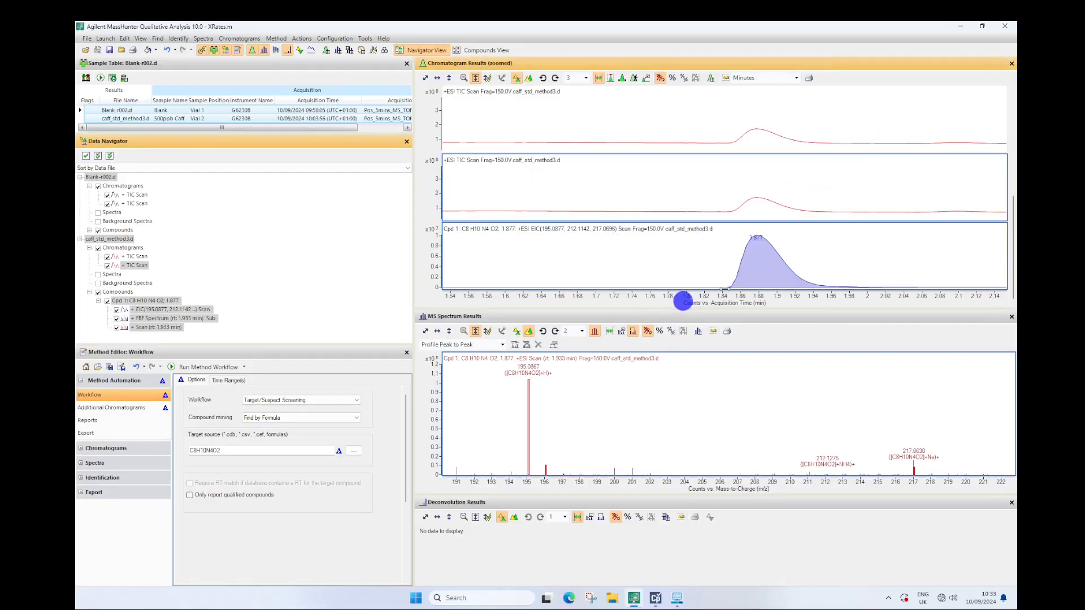
pyautogui.doubleClick(762, 295)
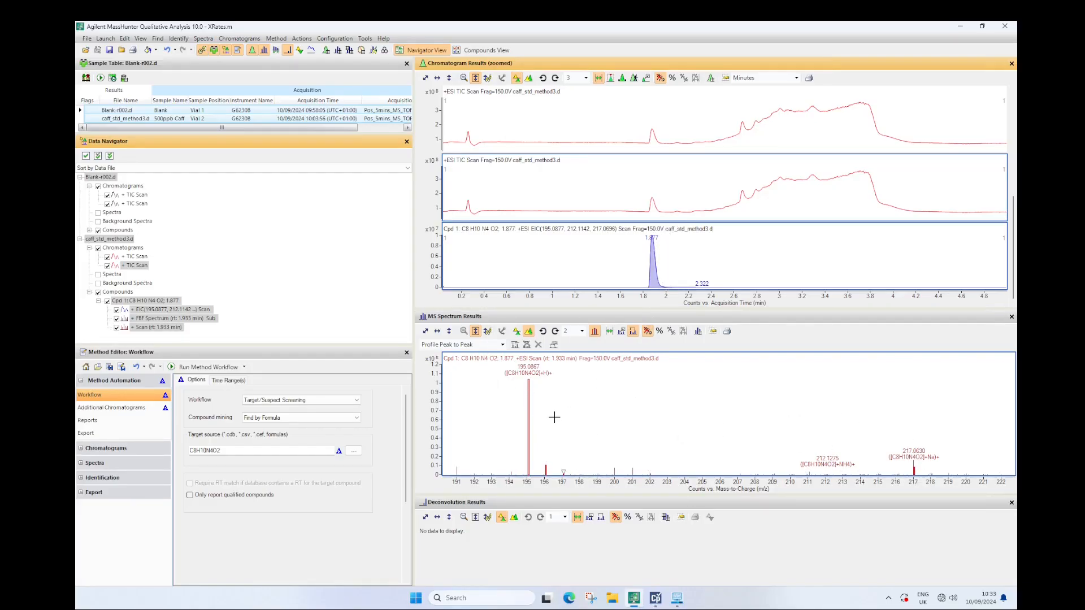
# Show the compounds view for caff_std_method3.d and examine the compound's target screening scores and mass differences
pyautogui.click(480, 49)
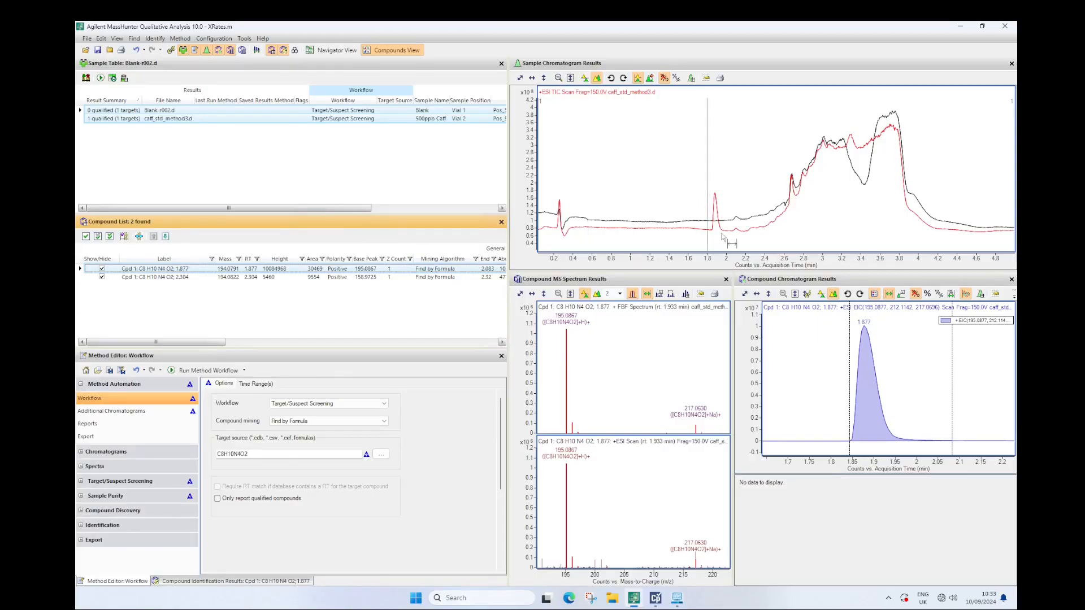
pyautogui.click(147, 119)
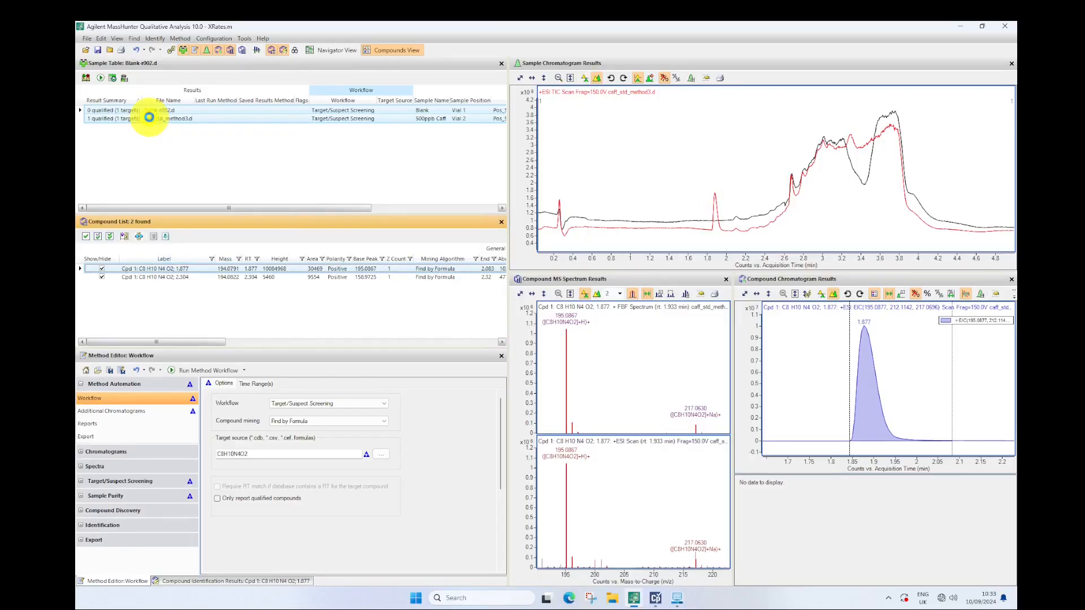
pyautogui.moveTo(188, 343); pyautogui.dragTo(446, 346)
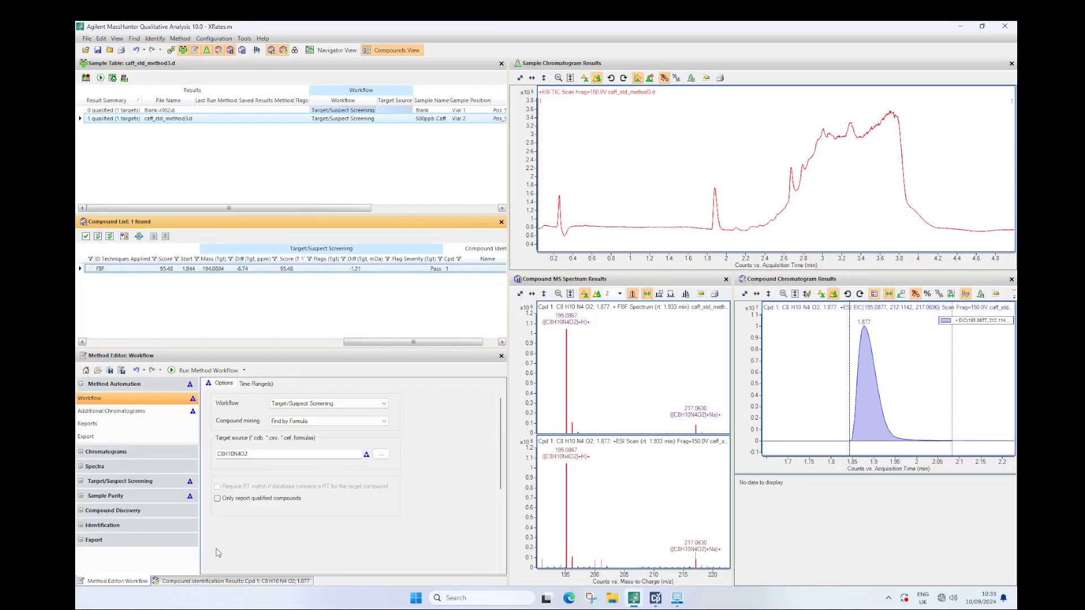
# Examine the compound identification results down to the M+H isotope details, and show the caffeine chromatogram over the full time range
pyautogui.click(215, 580)
pyautogui.click(88, 421)
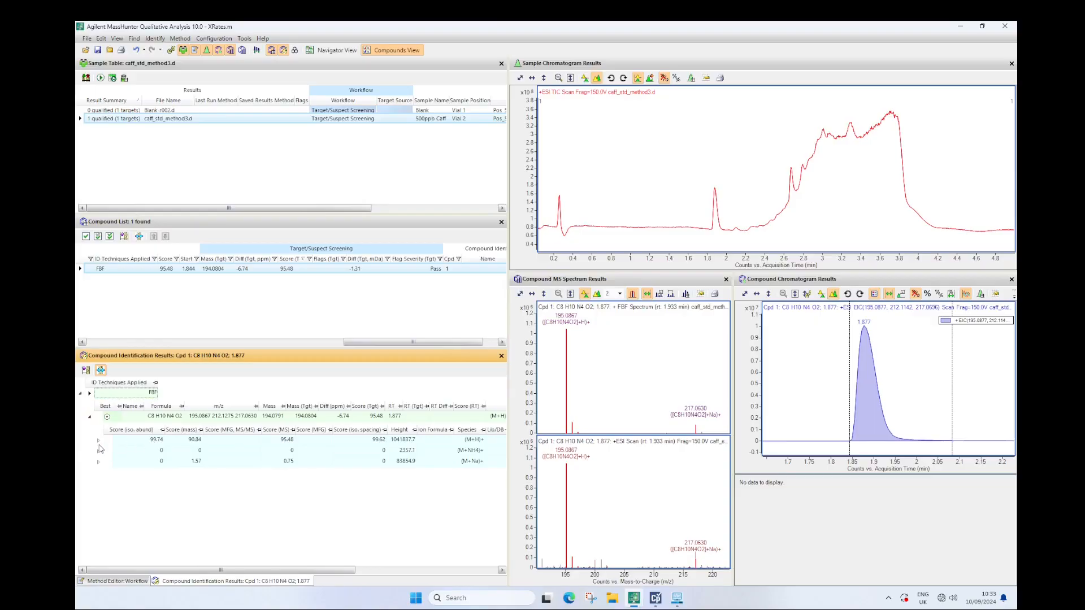
pyautogui.click(99, 441)
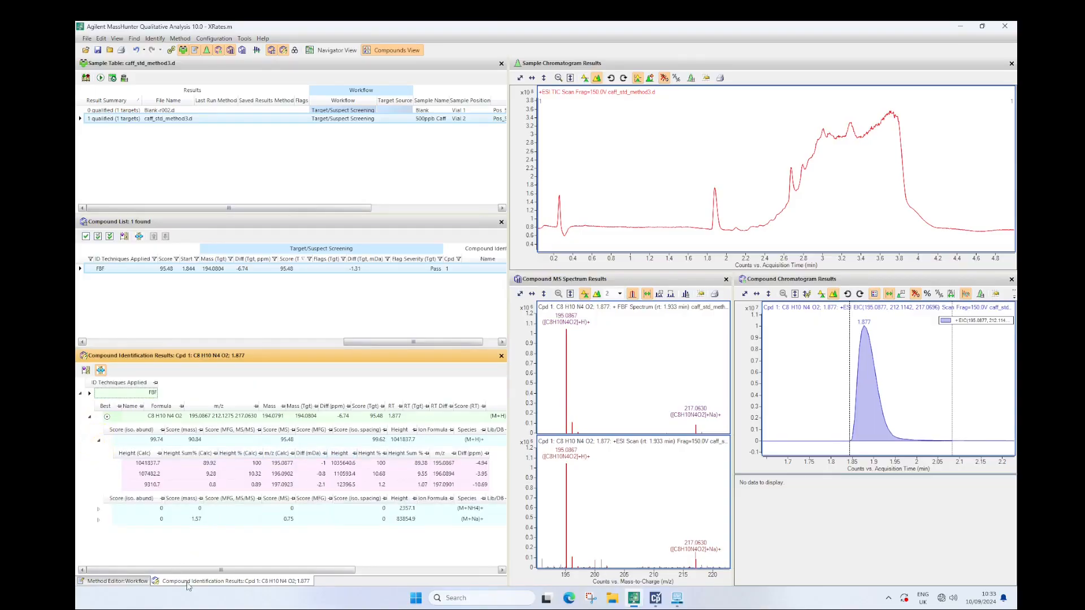
pyautogui.moveTo(187, 570); pyautogui.dragTo(151, 573)
pyautogui.moveTo(344, 570); pyautogui.dragTo(287, 568)
pyautogui.click(243, 269)
pyautogui.doubleClick(856, 462)
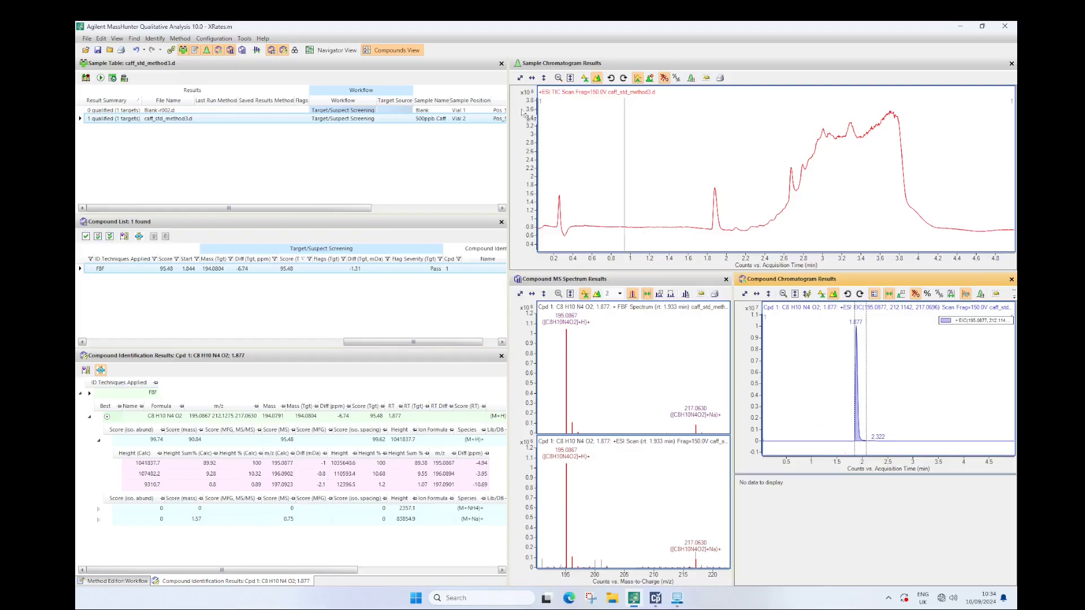
# Return to the navigator view and extract all non-MS chromatograms for caff_std_method3.d
pyautogui.click(341, 50)
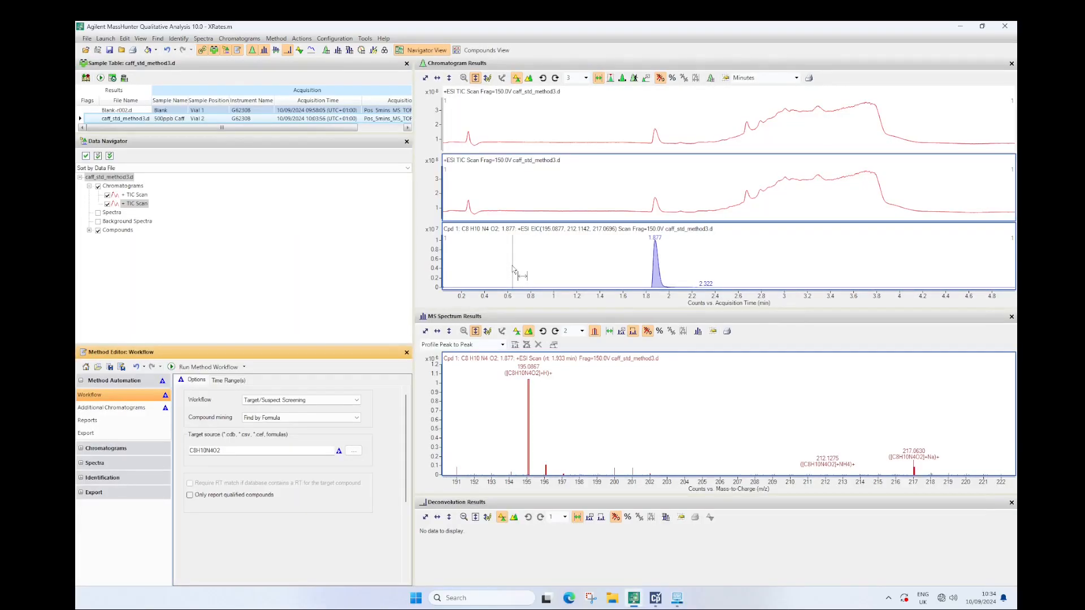
pyautogui.click(273, 40)
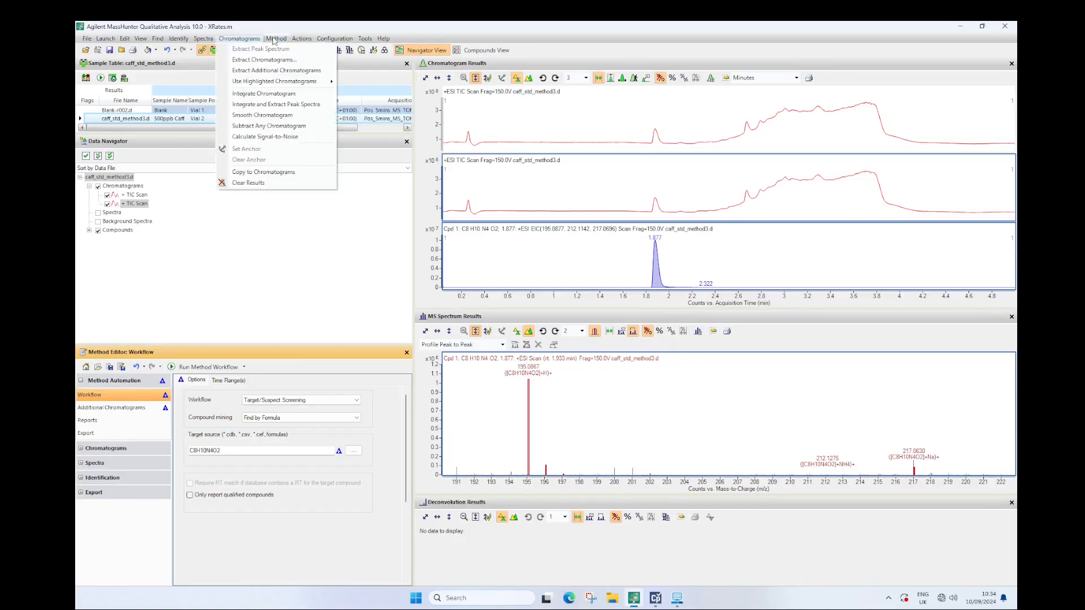
pyautogui.moveTo(302, 40)
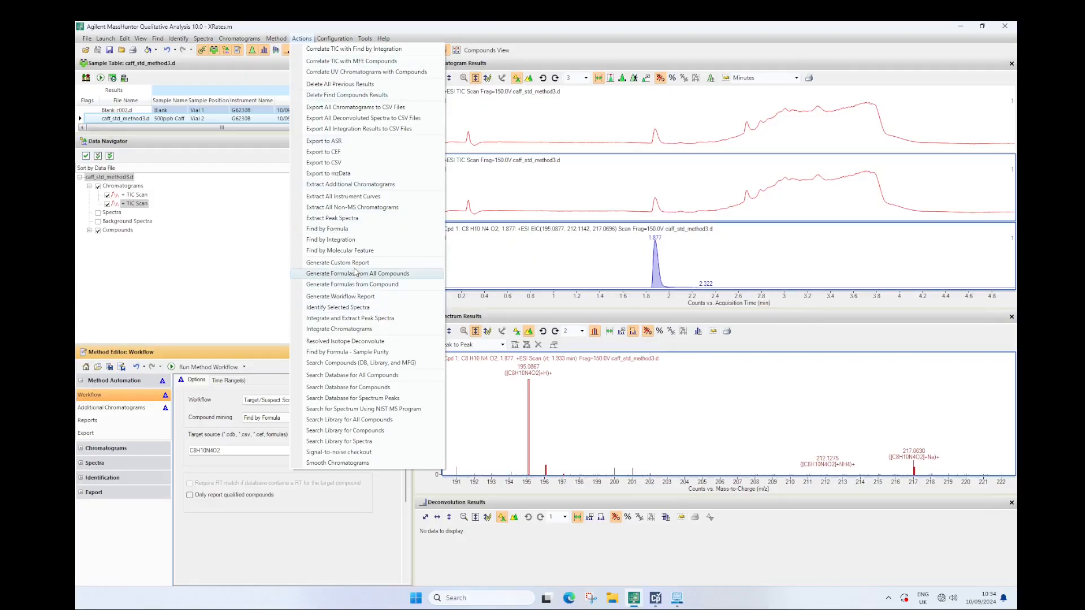
pyautogui.click(355, 208)
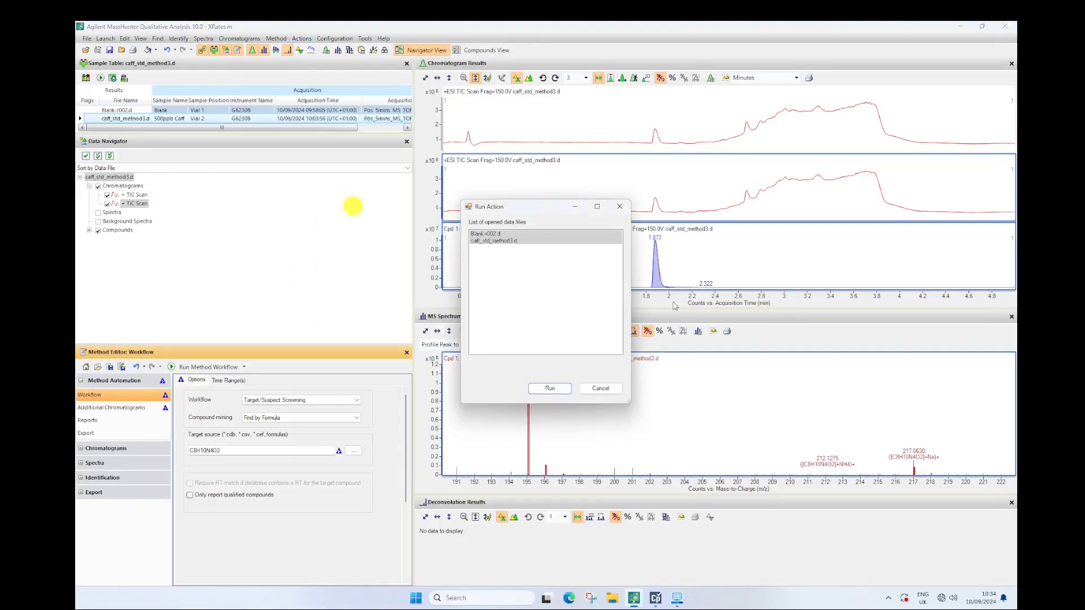
pyautogui.click(497, 233)
pyautogui.click(497, 240)
pyautogui.click(552, 390)
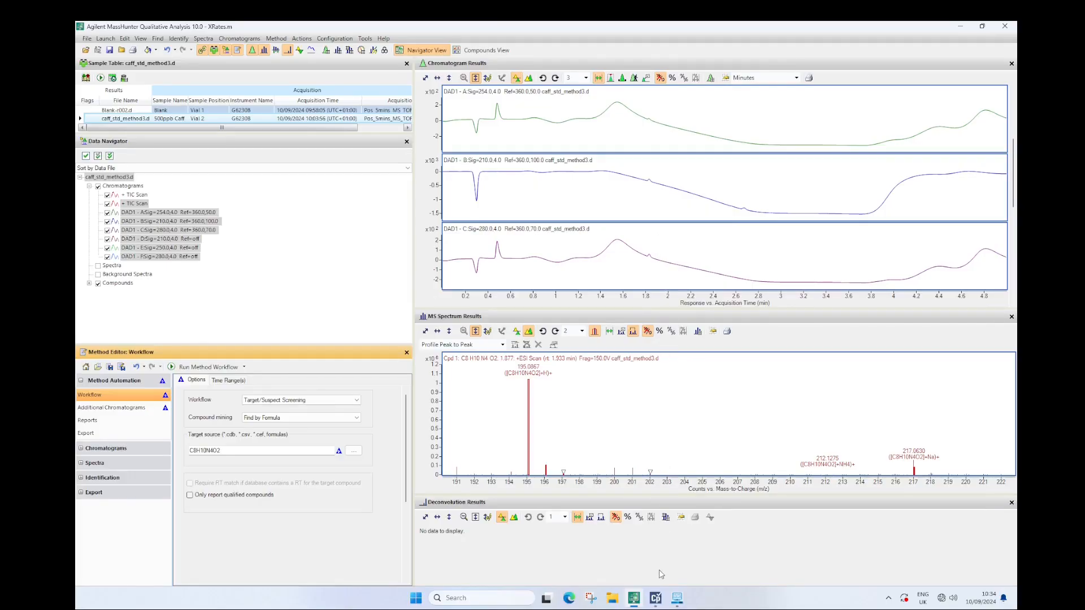
# Switch back to MassHunter Data Acquisition
pyautogui.moveTo(677, 598)
pyautogui.click(590, 537)
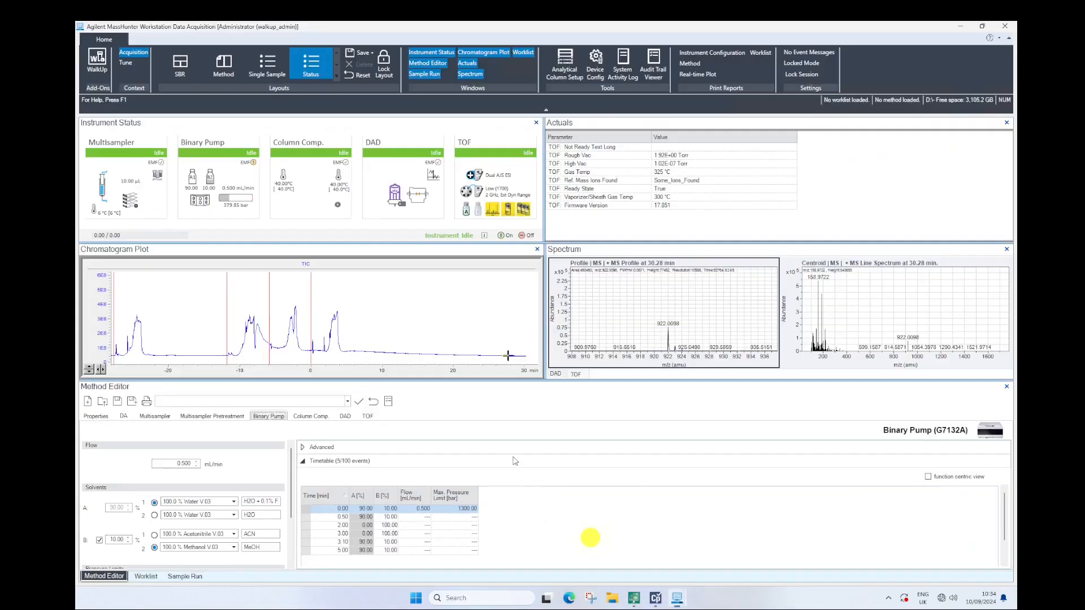